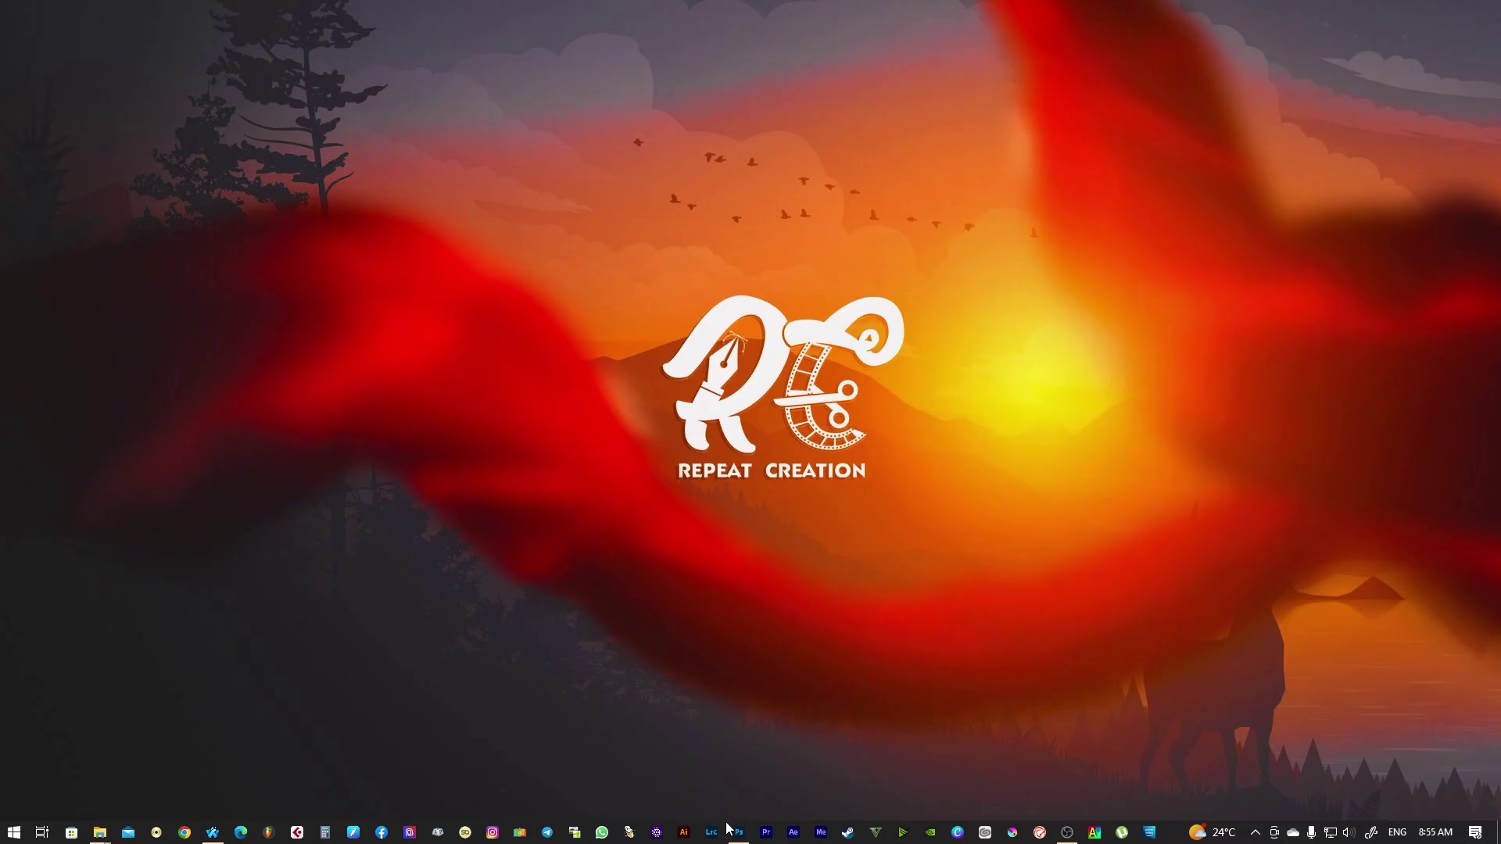
# Launch Photoshop from the Windows taskbar
pyautogui.click(739, 832)
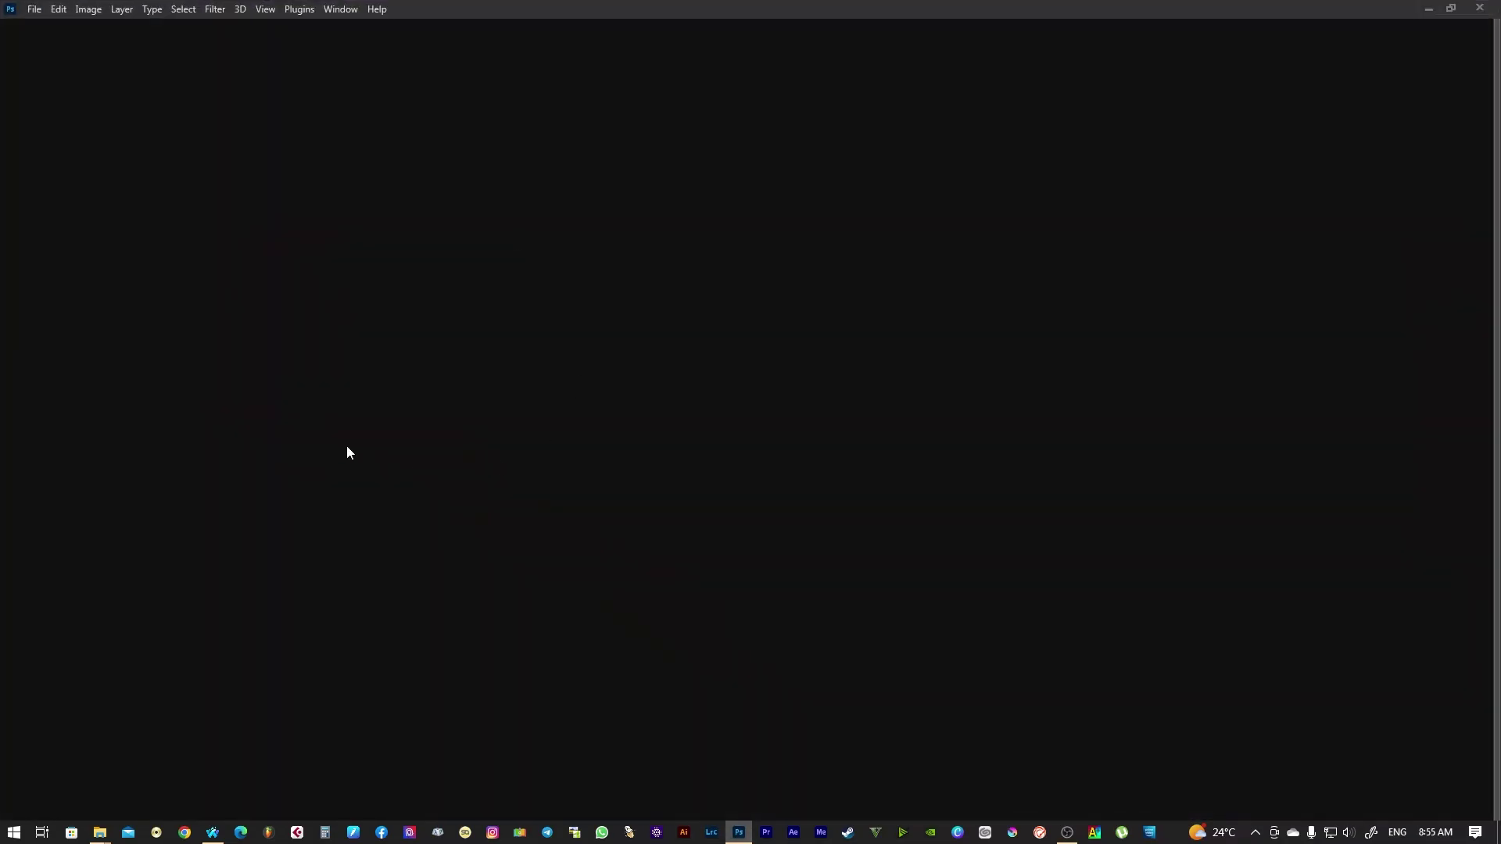
# Create a new white 36×12 in document at 300 ppi
pyautogui.click(36, 11)
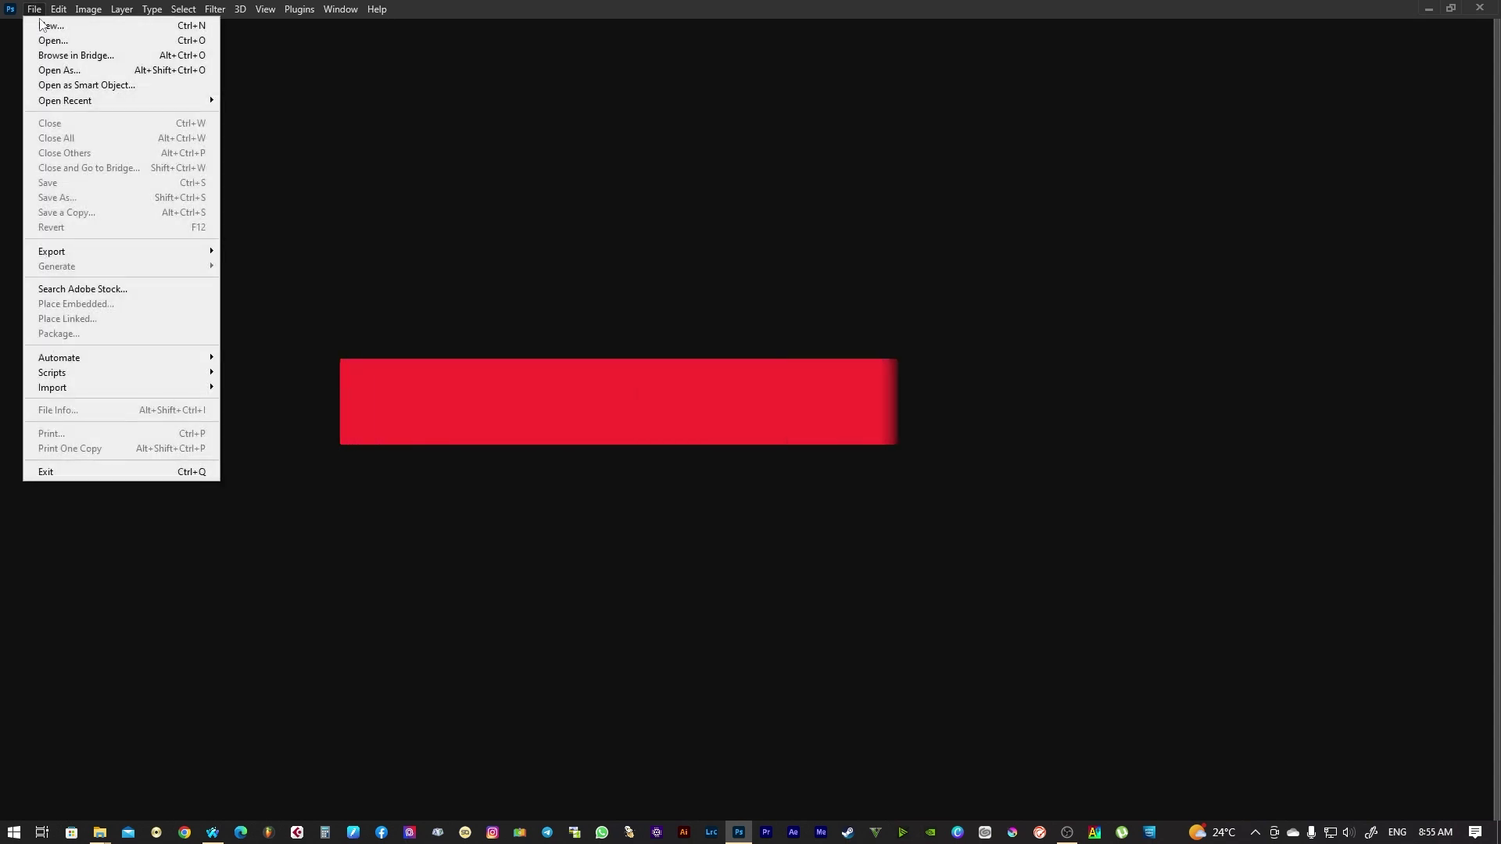
pyautogui.click(50, 26)
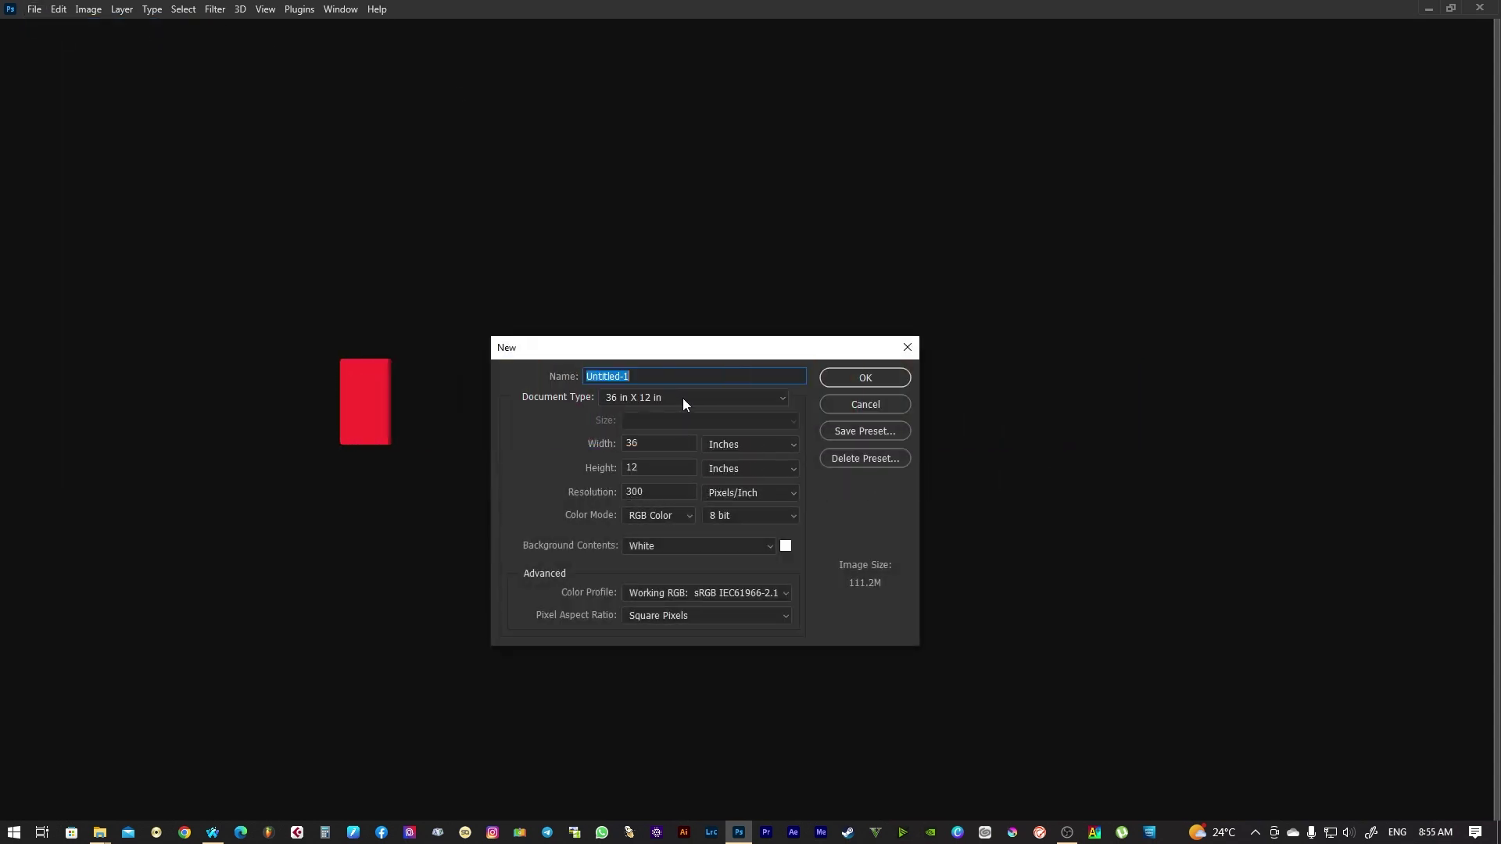
pyautogui.click(641, 446)
pyautogui.click(645, 470)
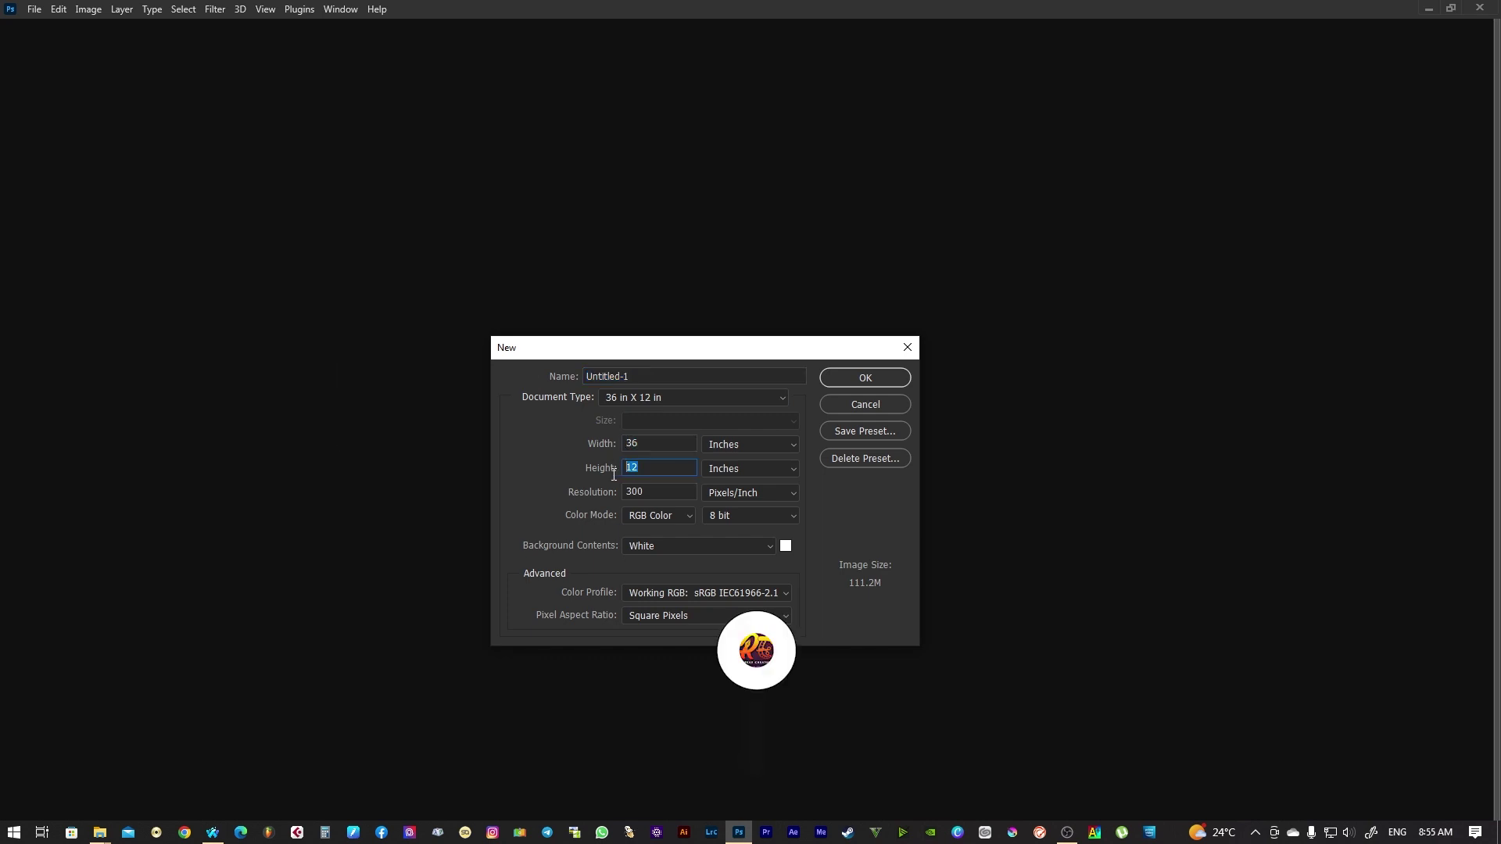
pyautogui.click(667, 493)
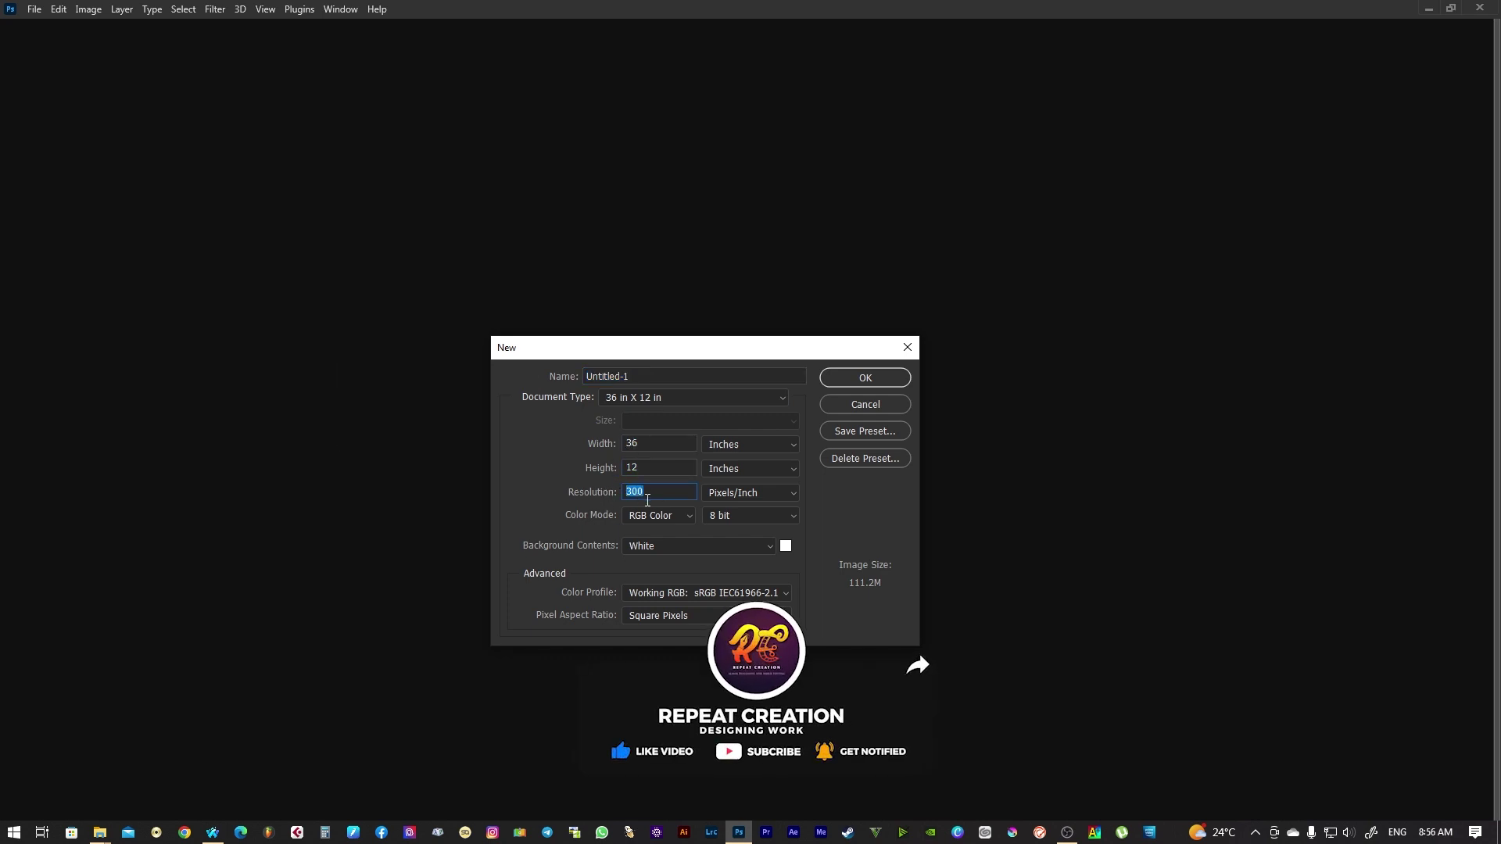
pyautogui.click(850, 377)
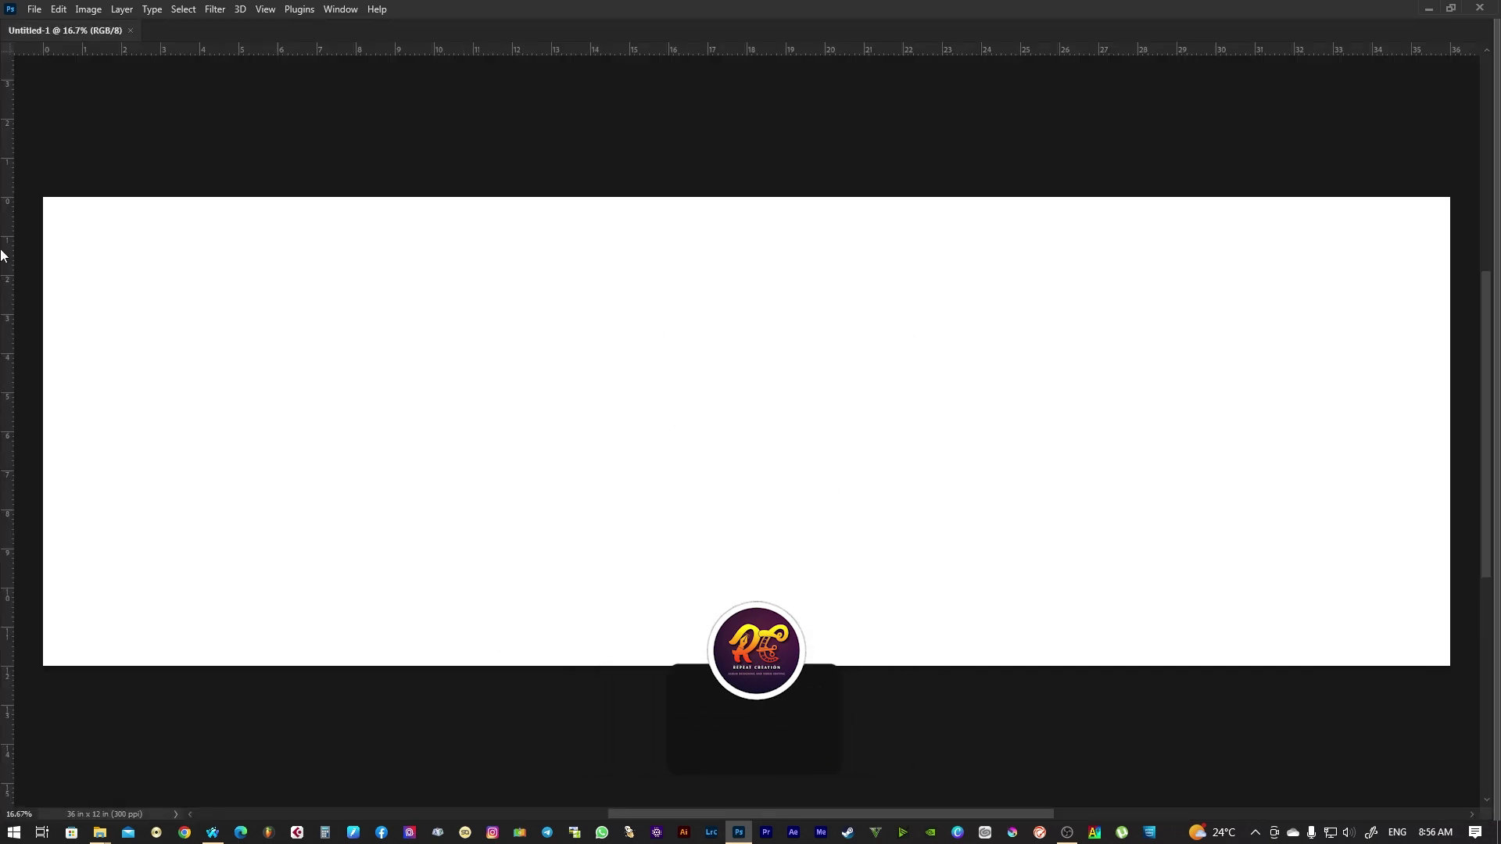
# Add a vertical centre guide at 18 in and show the Tools panel
pyautogui.moveTo(10, 231)
pyautogui.mouseDown()
pyautogui.moveTo(723, 221)
pyautogui.moveTo(752, 265)
pyautogui.mouseUp()
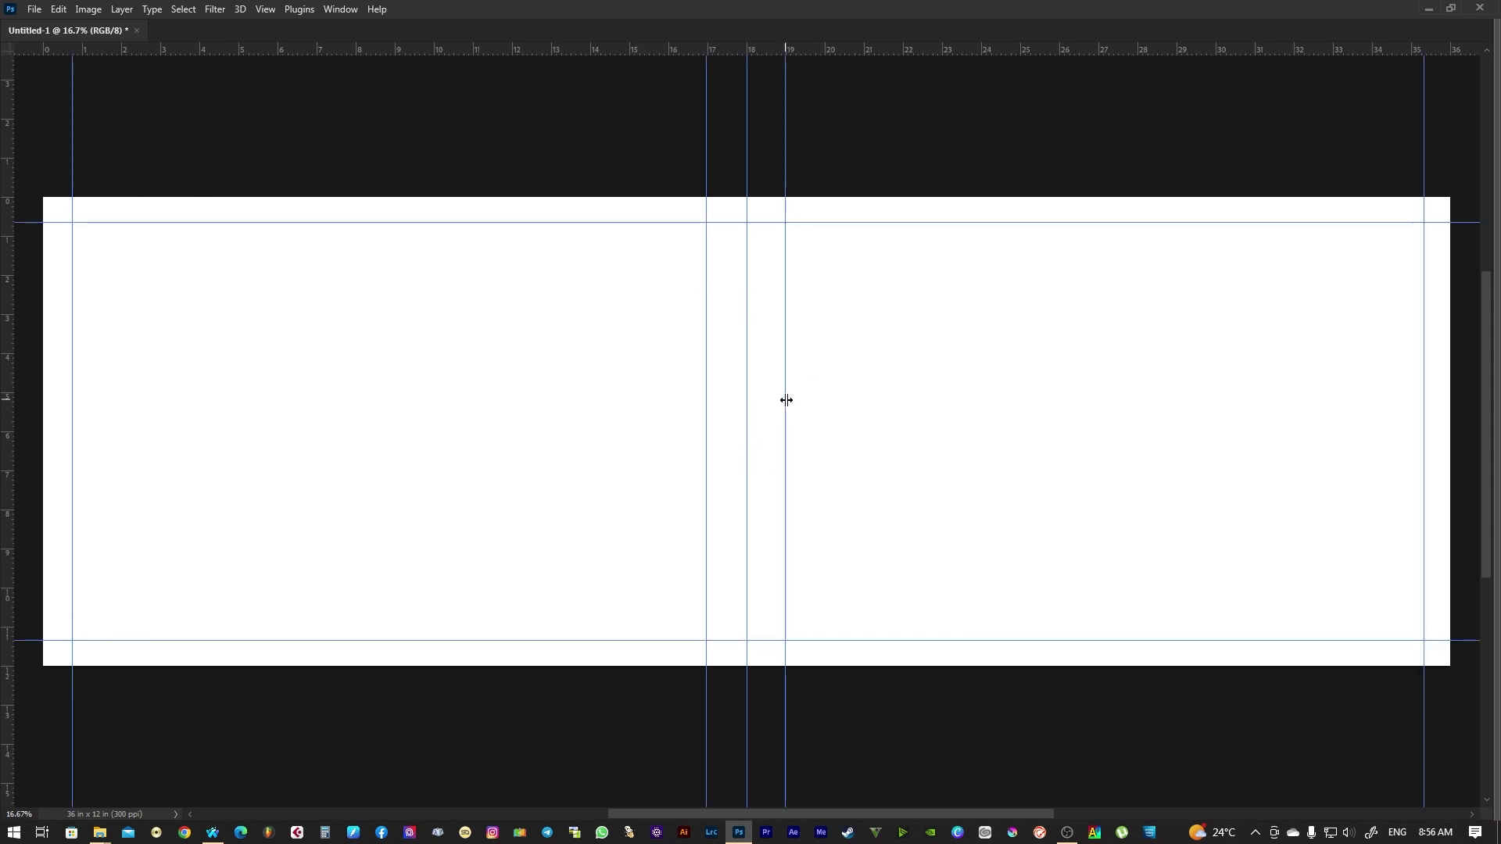
pyautogui.click(347, 6)
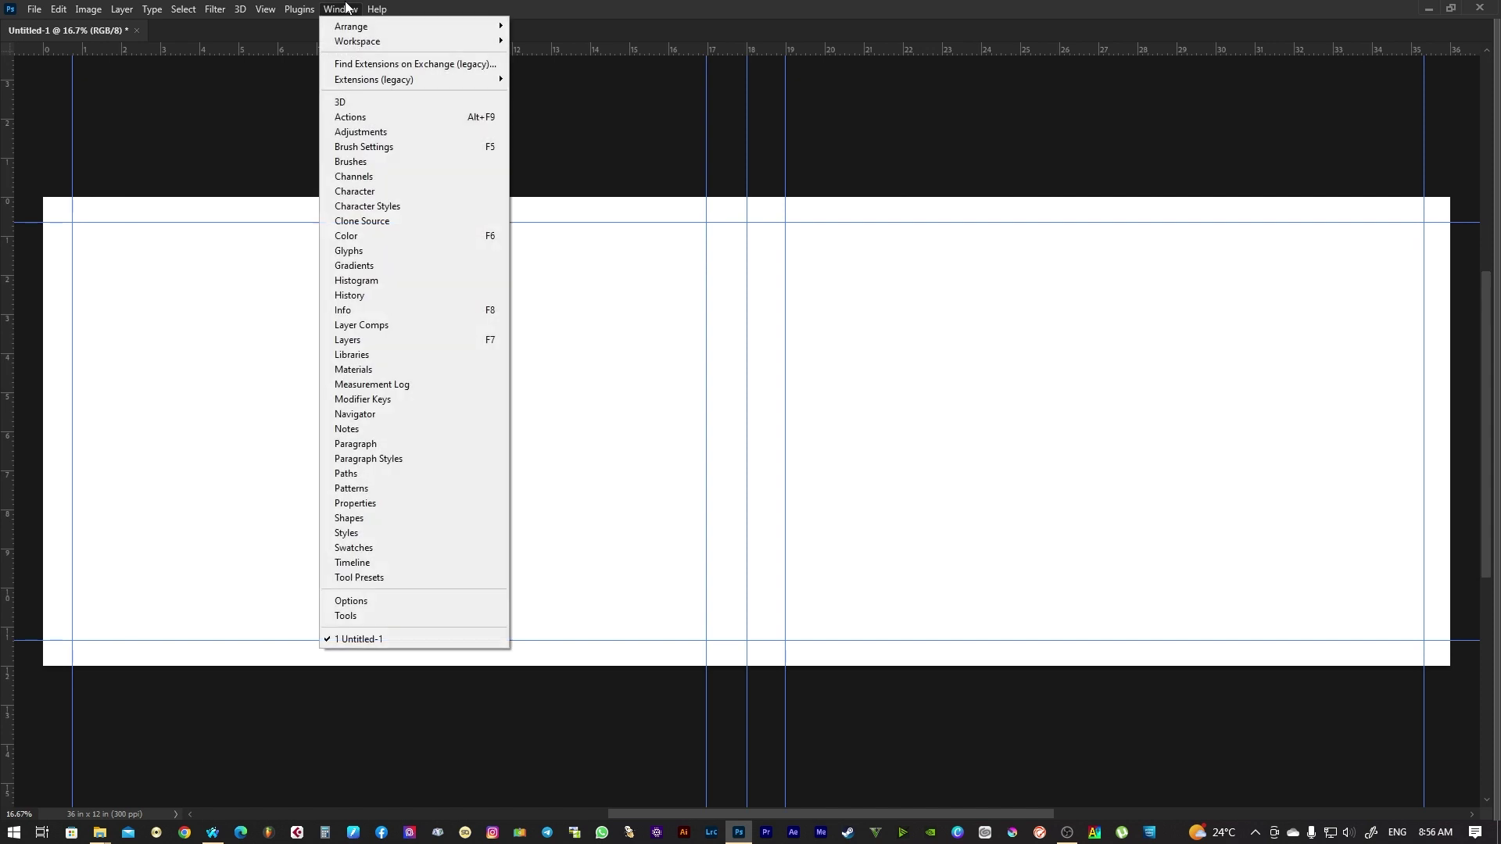
pyautogui.click(352, 616)
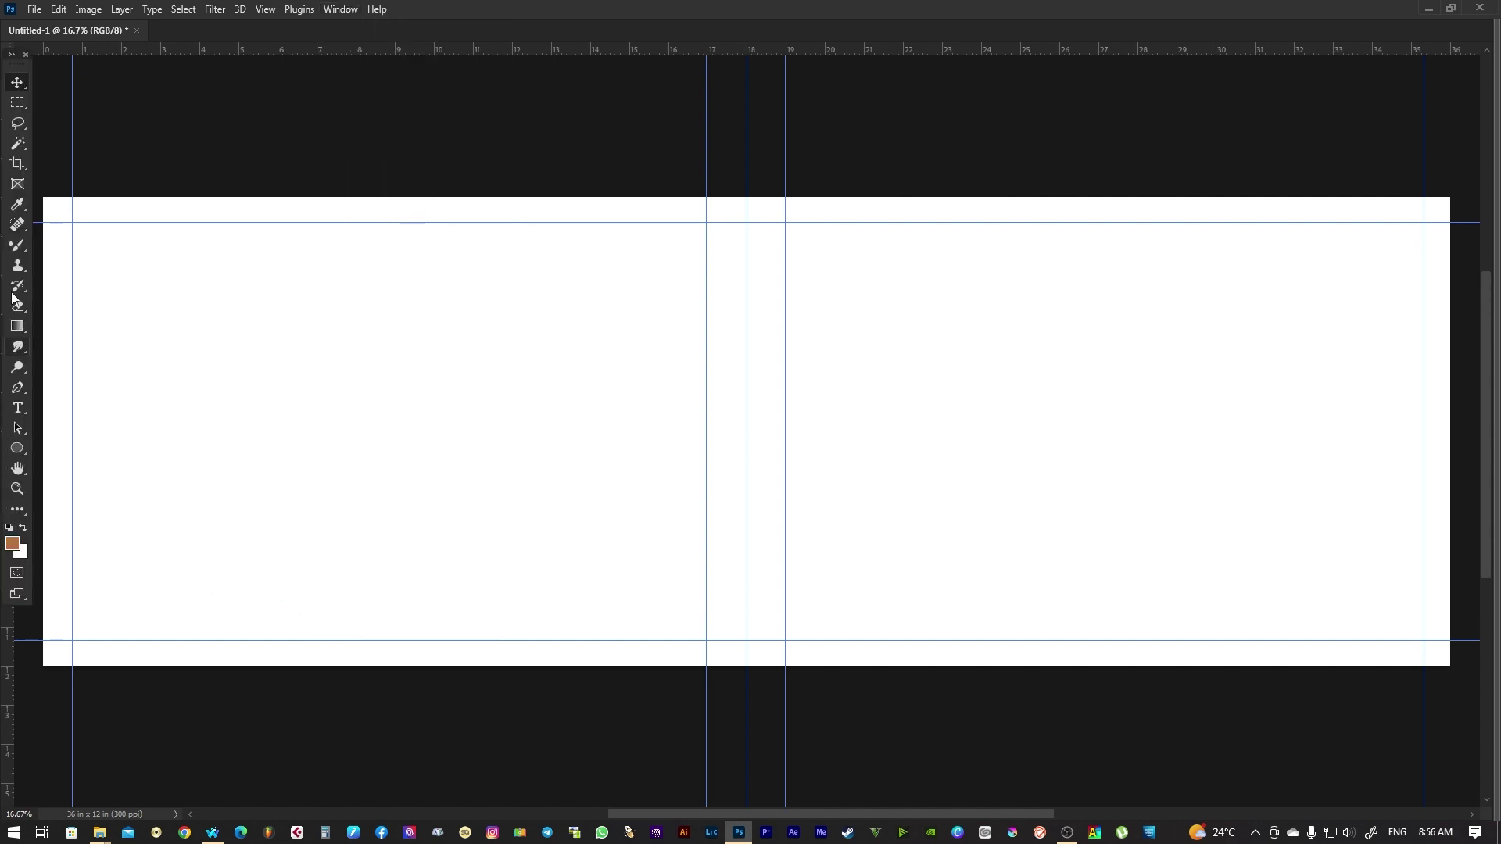
# Draw a tall dark grey rectangle over the left page up to the centre
pyautogui.rightClick(17, 449)
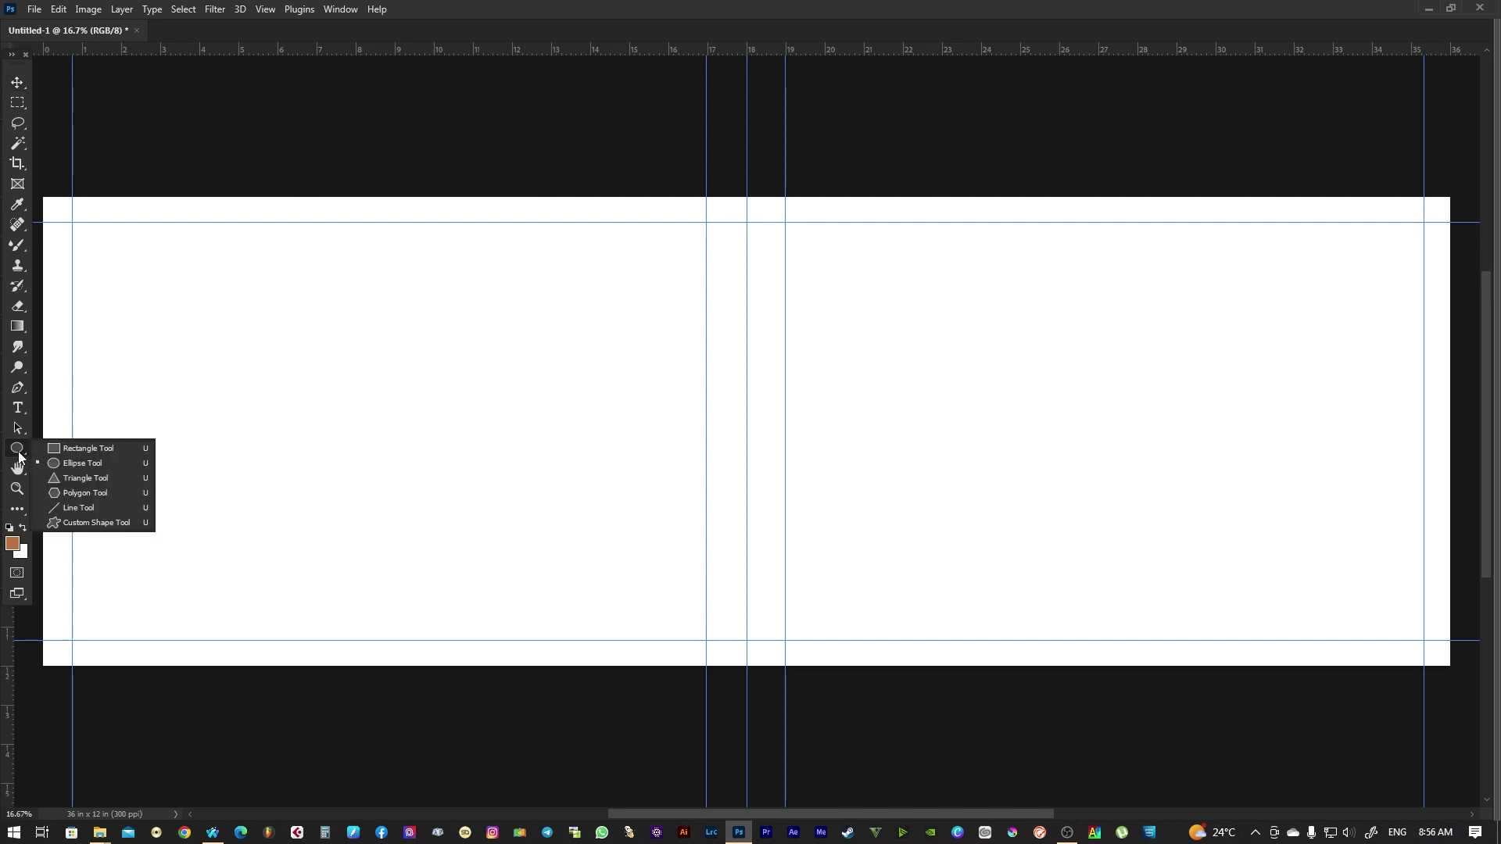
pyautogui.click(75, 454)
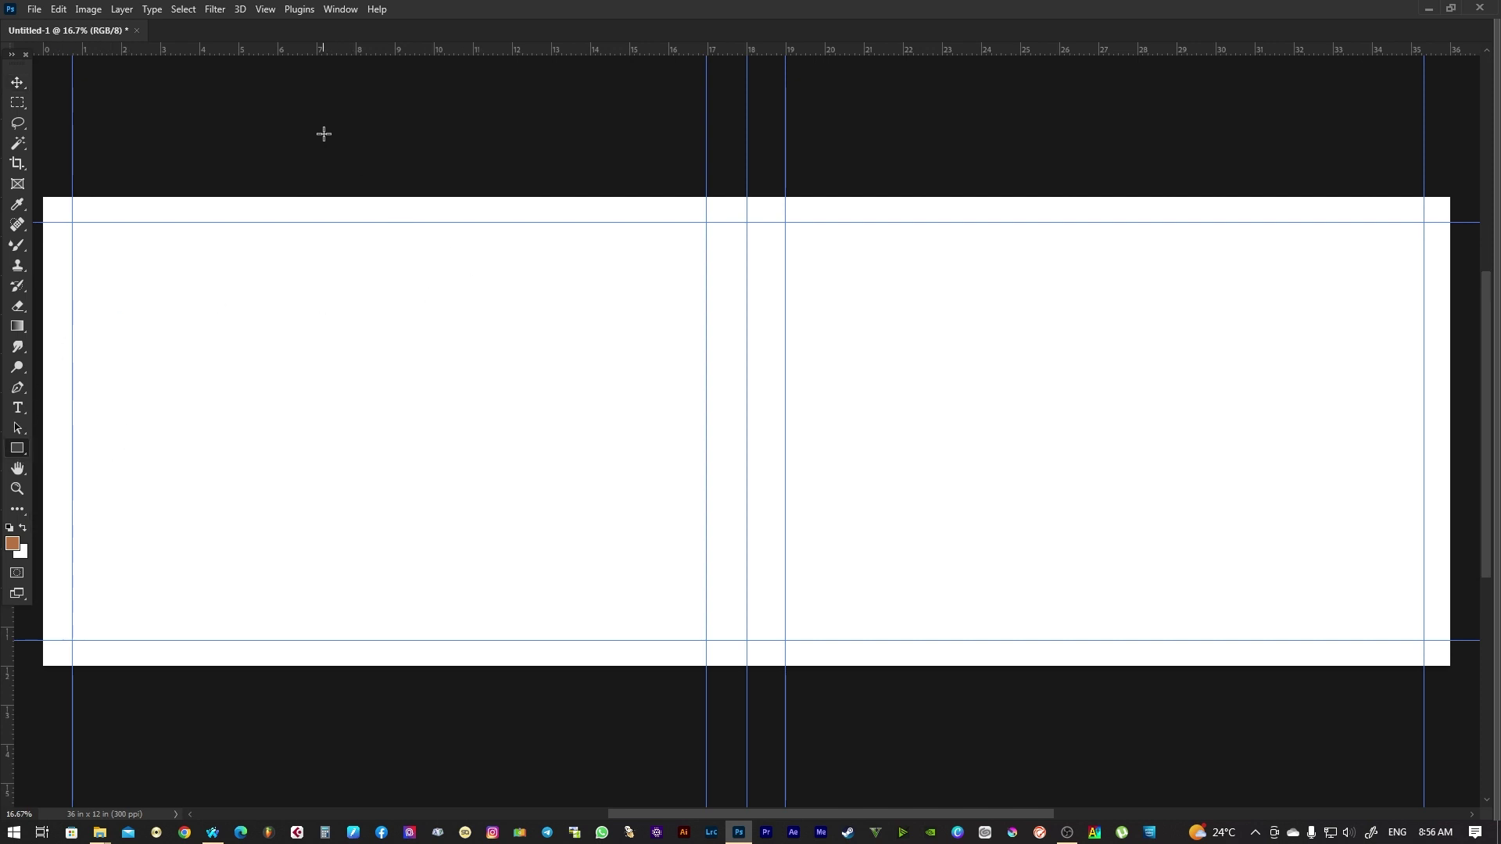
pyautogui.moveTo(335, 149); pyautogui.dragTo(743, 698)
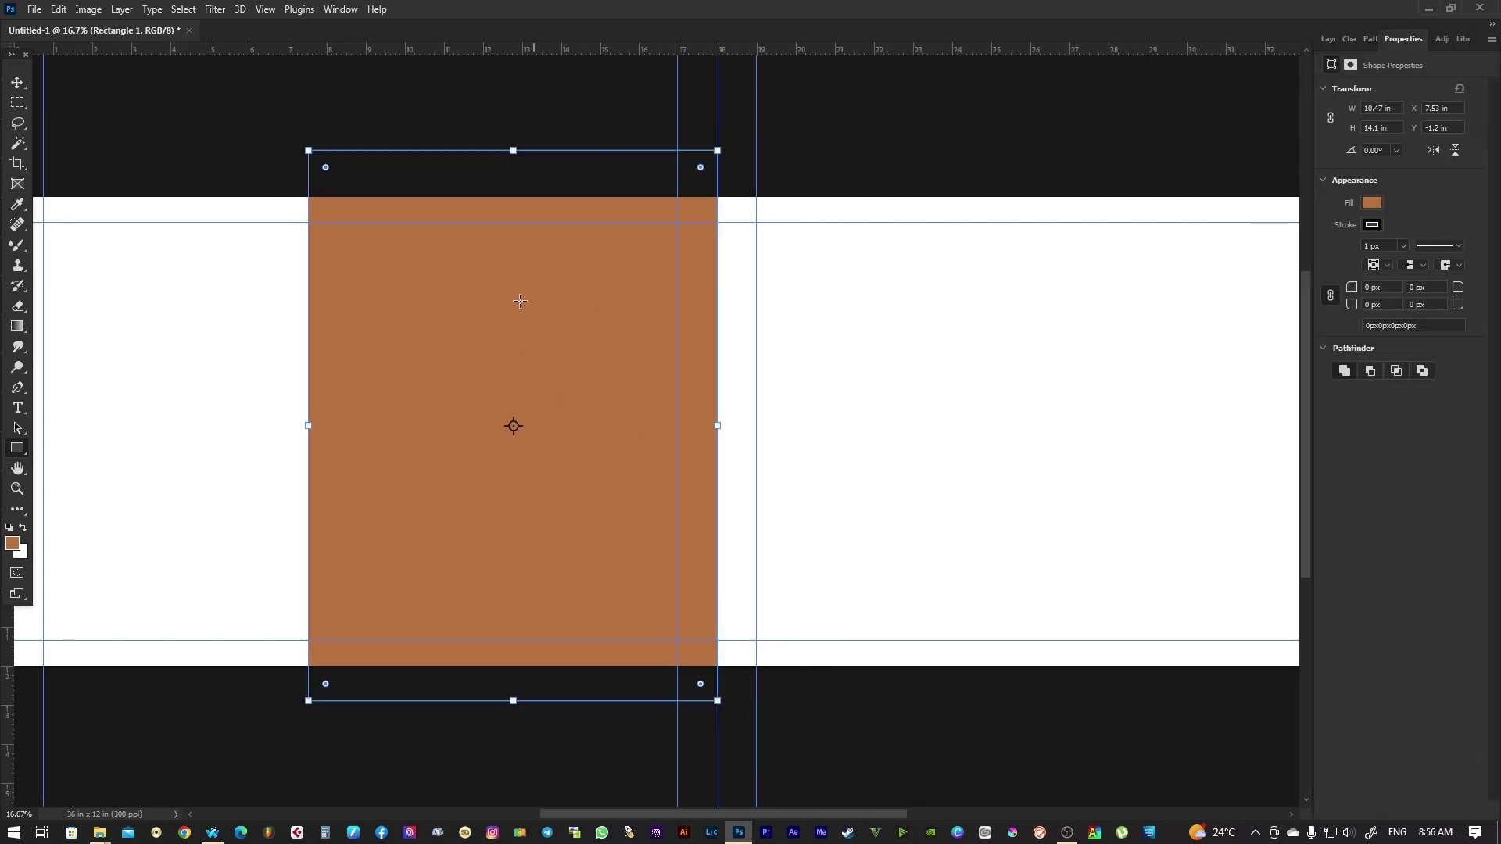
pyautogui.click(1372, 203)
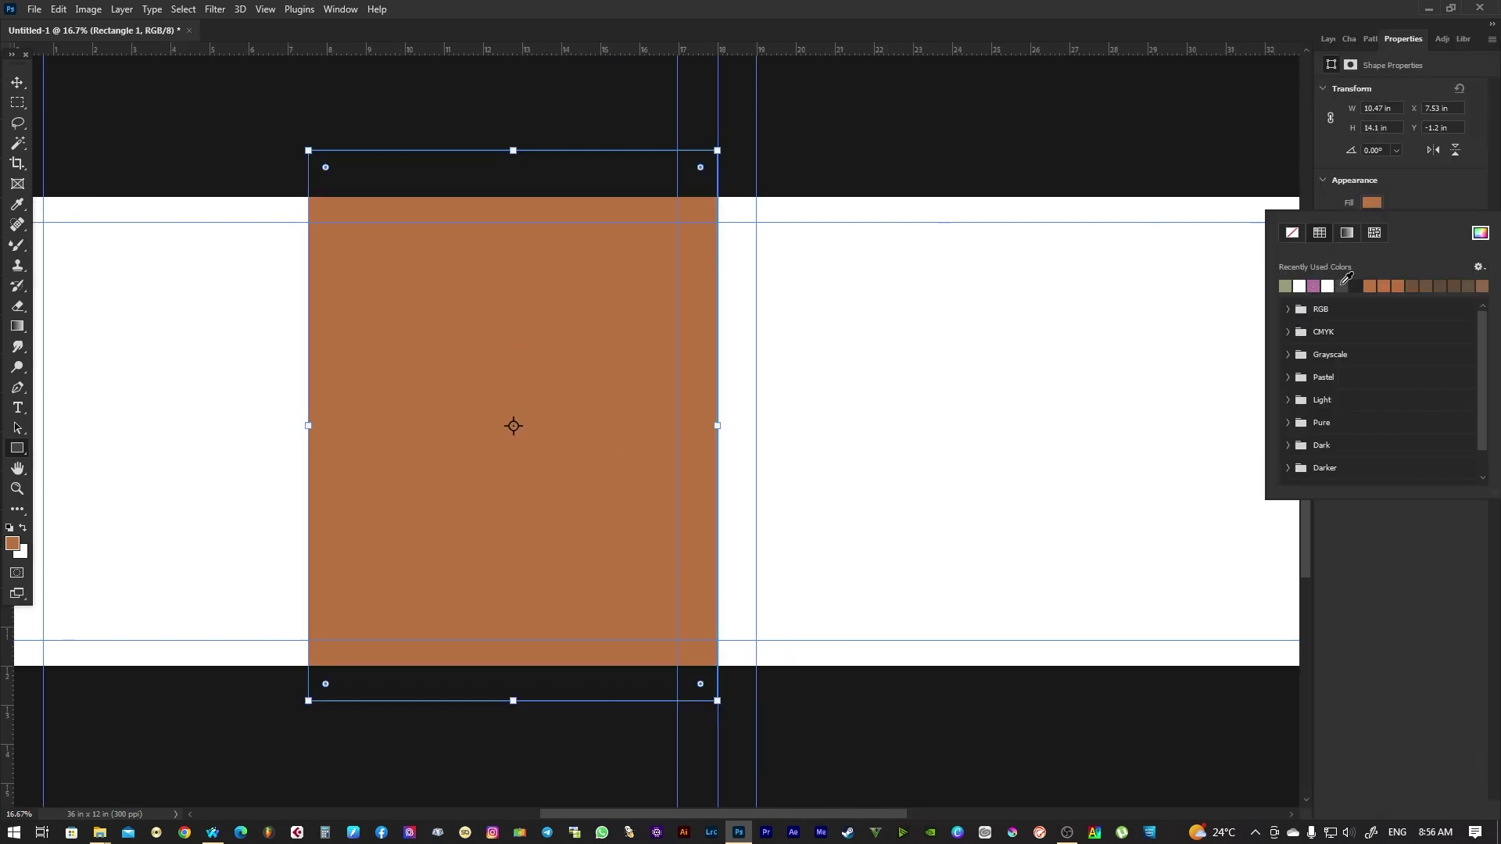
pyautogui.click(1342, 285)
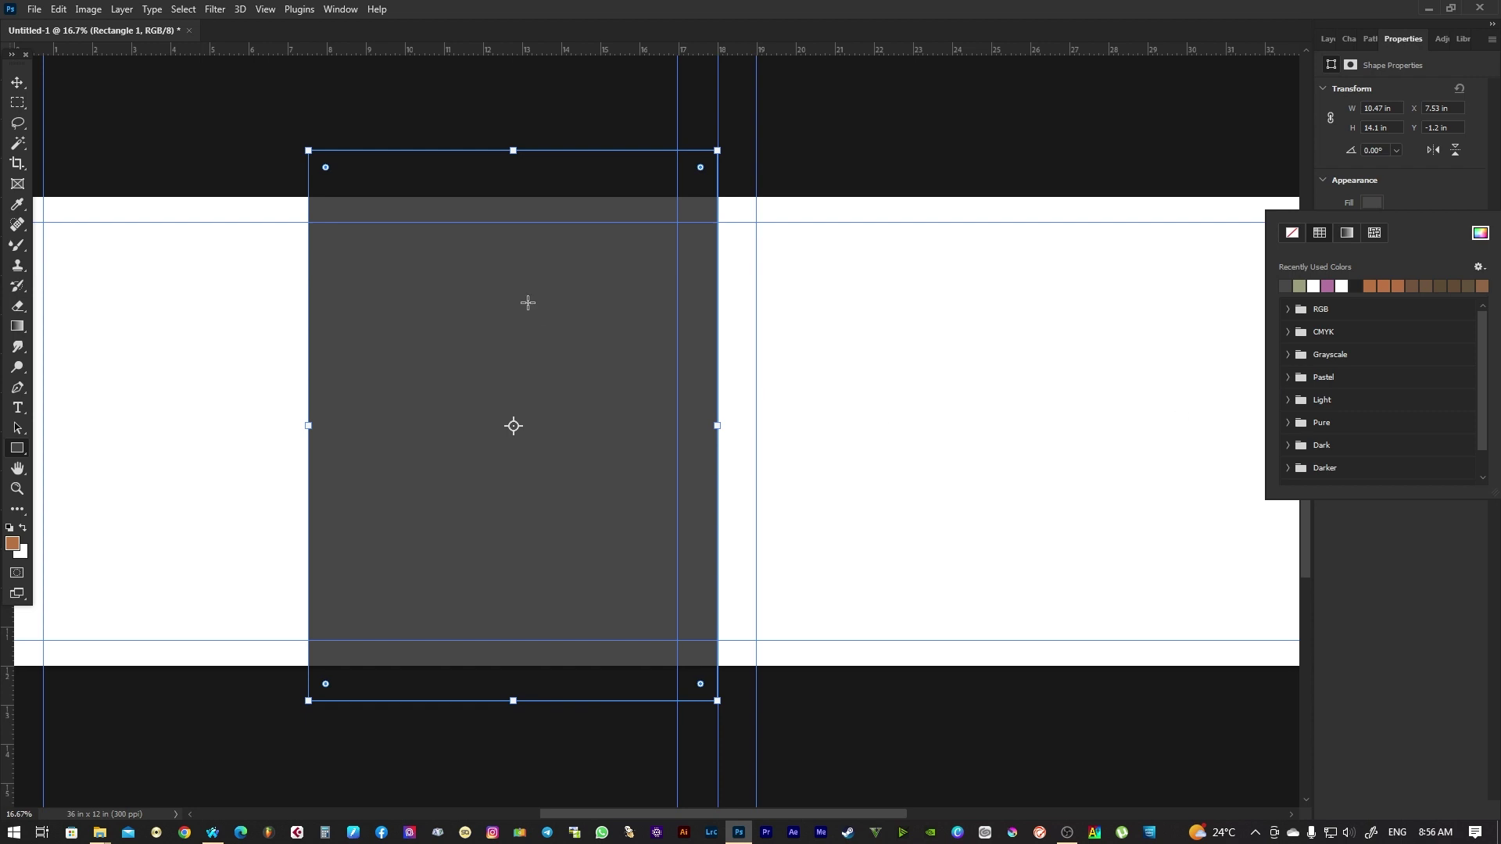
pyautogui.click(16, 85)
# Make the Background layer active
pyautogui.hscroll(3, 704, 406)
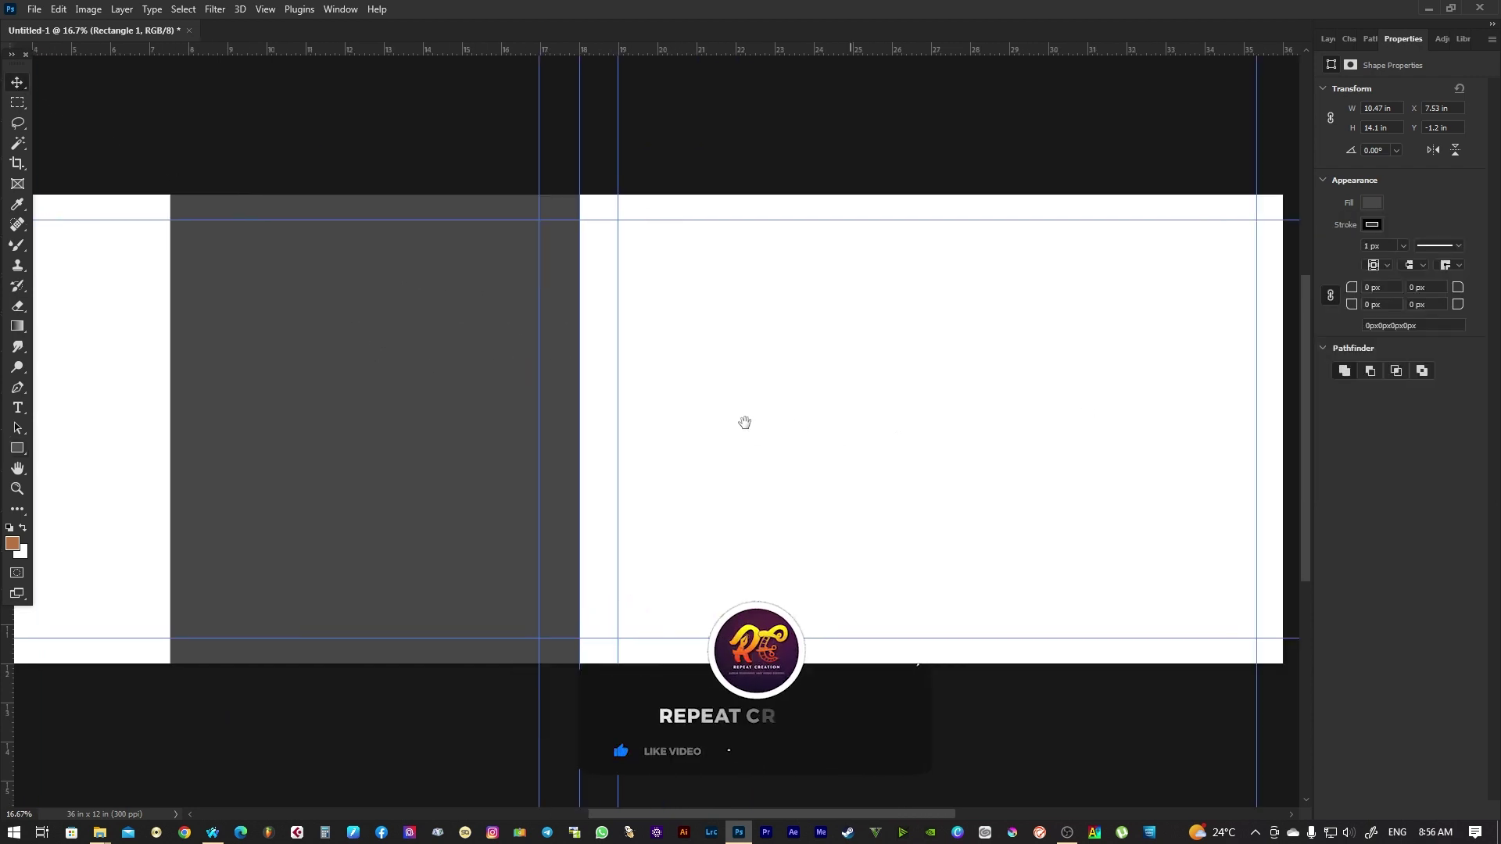
pyautogui.hscroll(3, 703, 407)
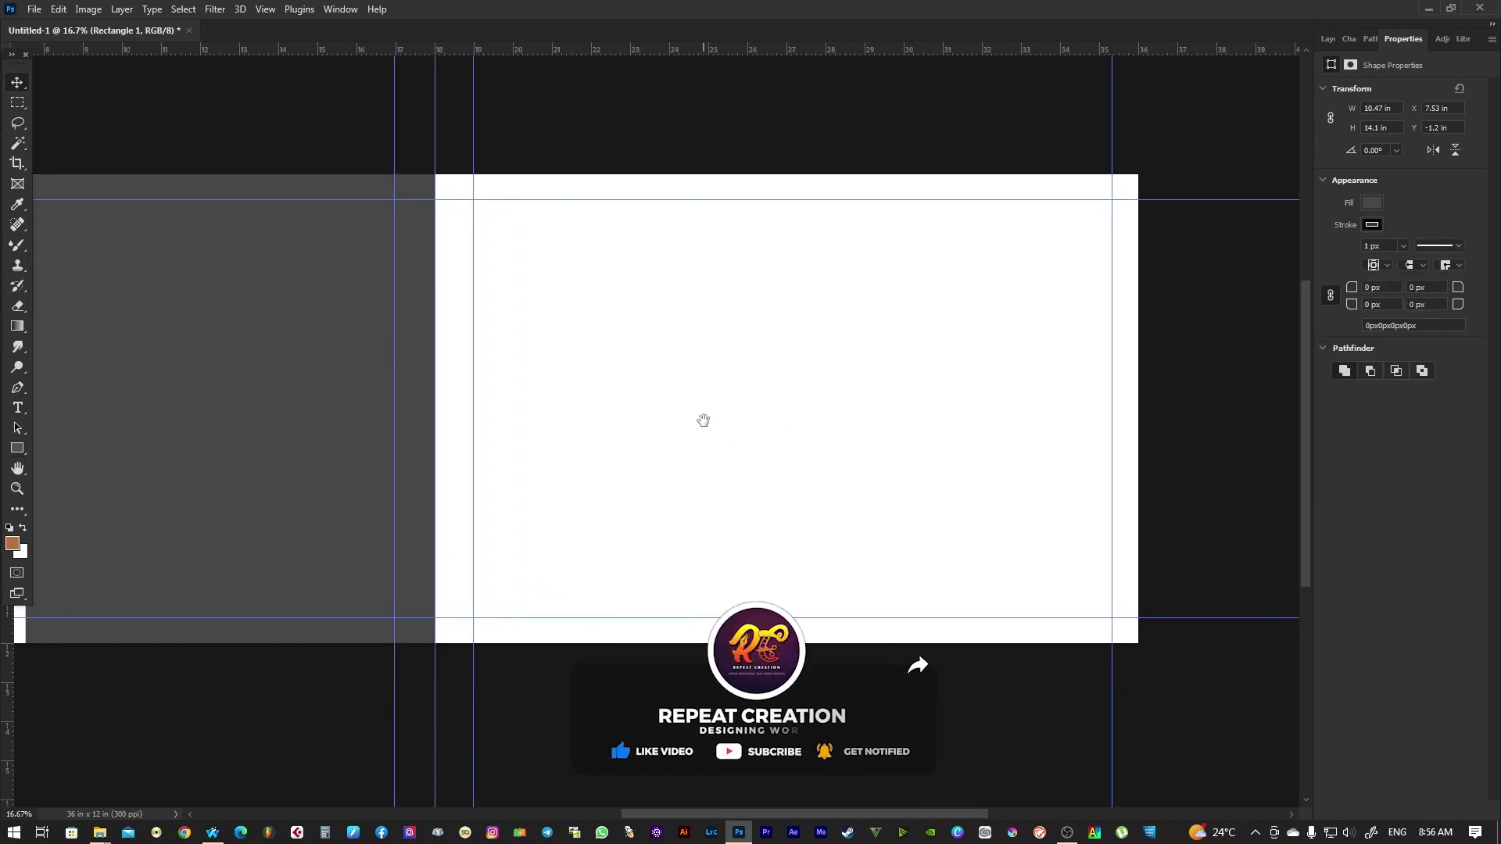
pyautogui.rightClick(776, 367)
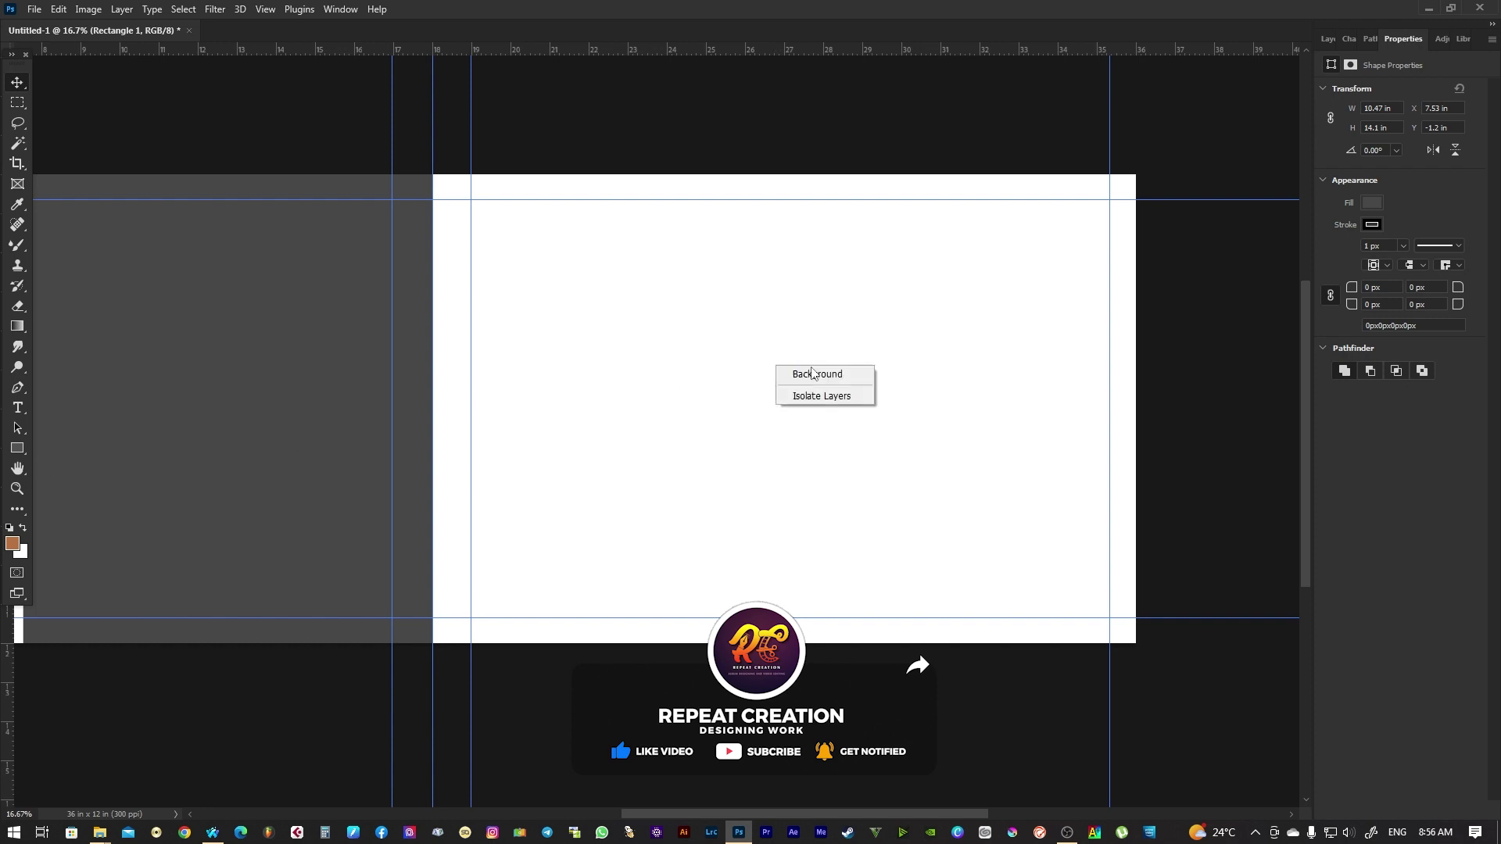
pyautogui.click(810, 377)
# Draw a second dark grey rectangle covering the right page
pyautogui.click(17, 449)
pyautogui.moveTo(587, 127); pyautogui.dragTo(1170, 753)
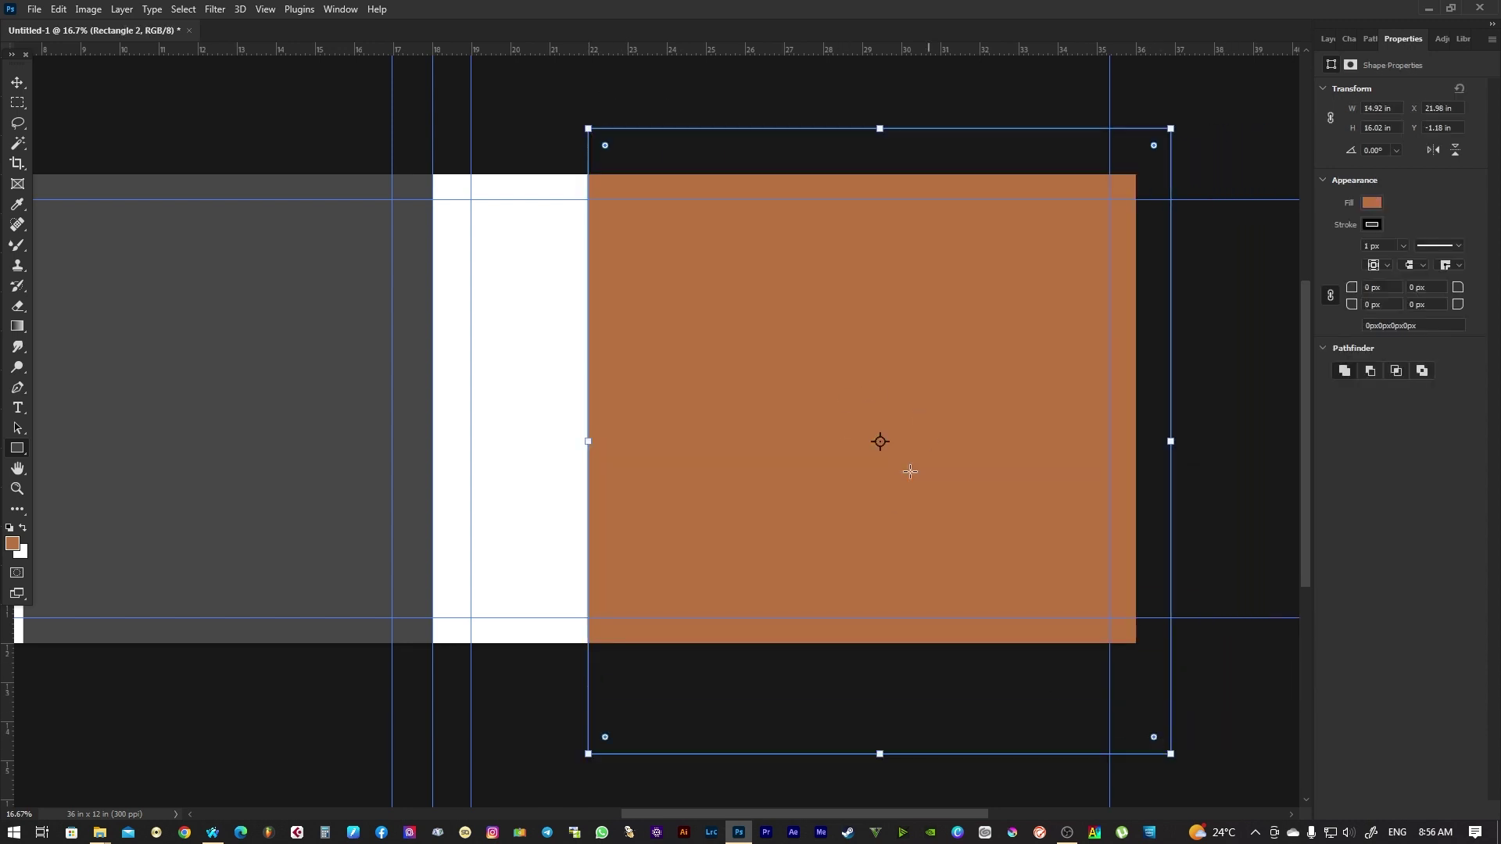
pyautogui.click(1373, 205)
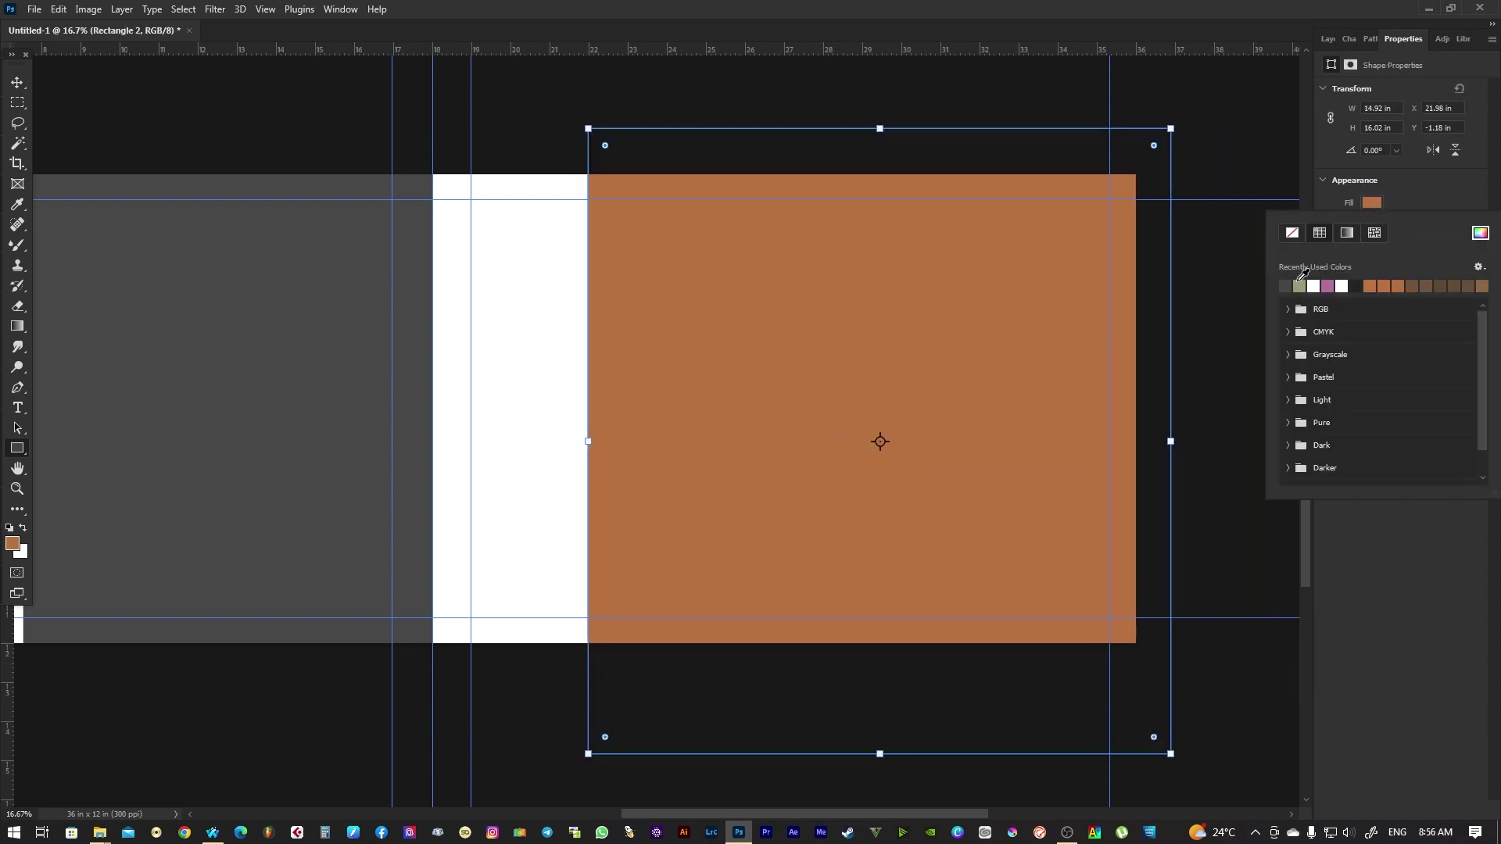
pyautogui.click(1286, 285)
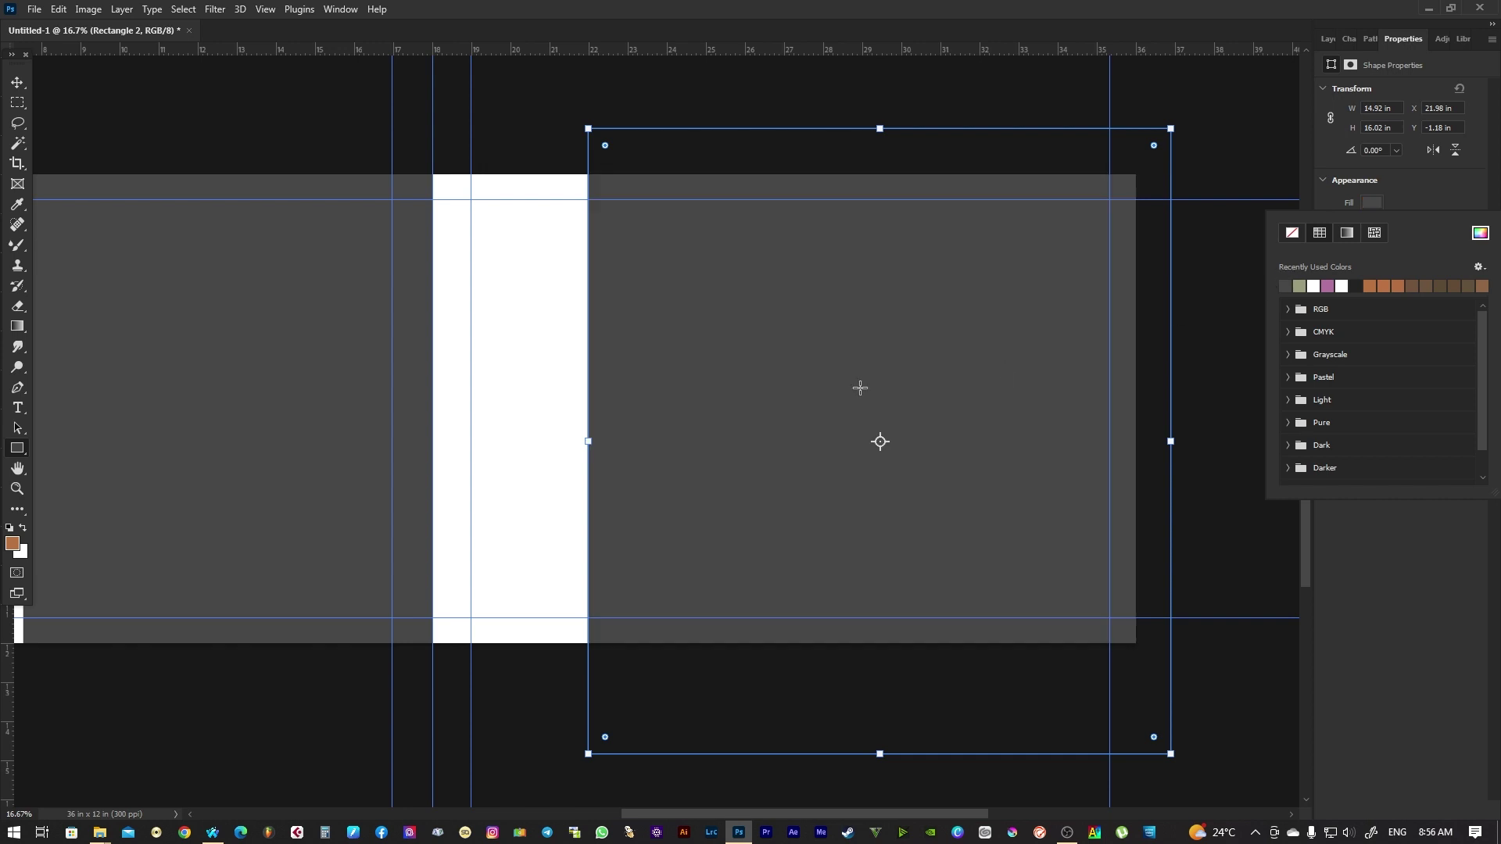
pyautogui.click(18, 84)
# Rotate the second rectangle about −19°, enlarge it and shift it right and up
pyautogui.scroll(-1, 837, 352)
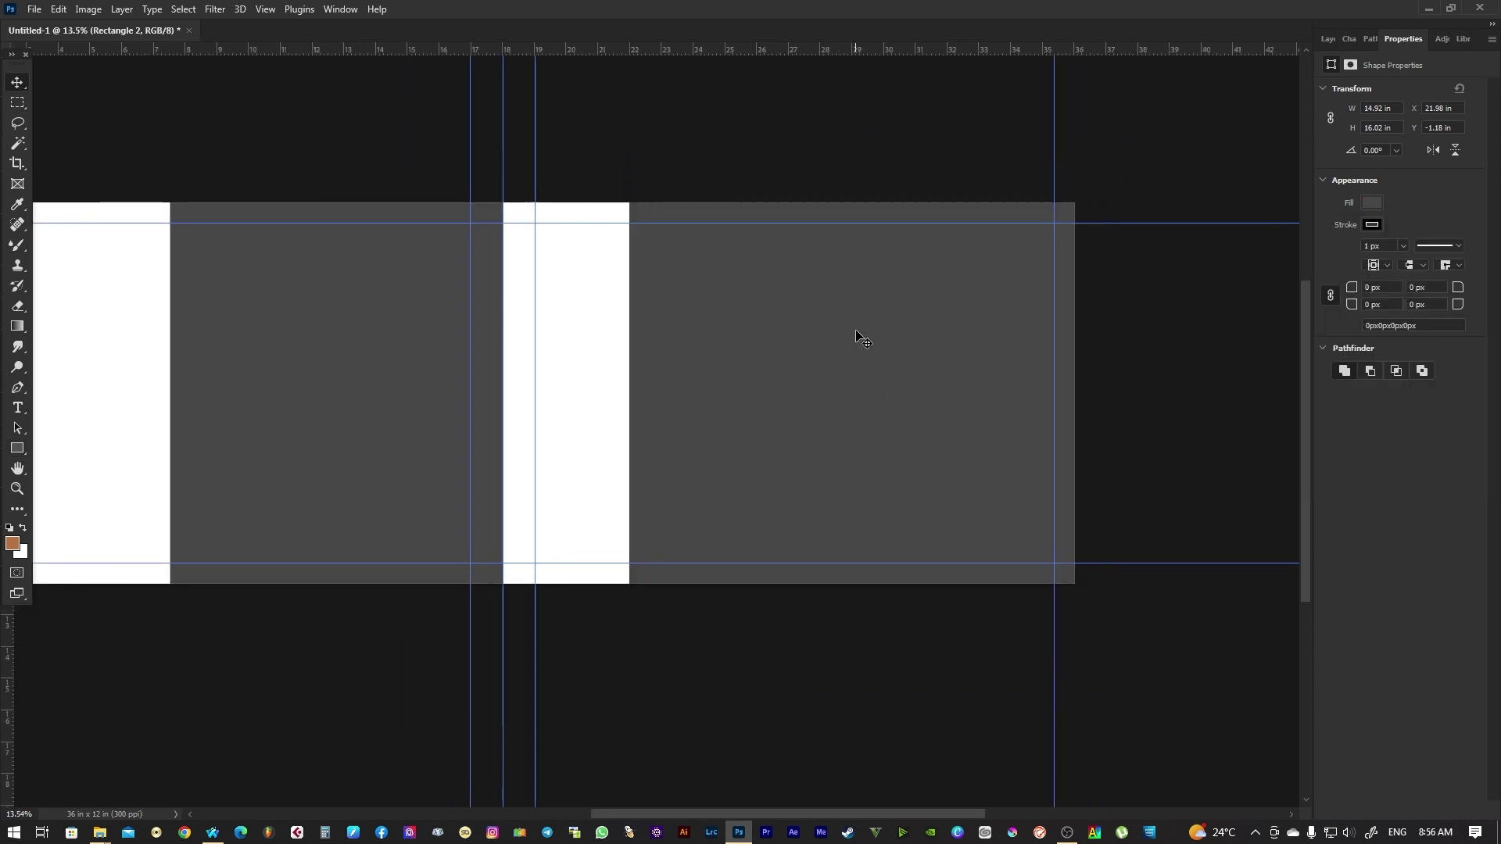
pyautogui.click(58, 10)
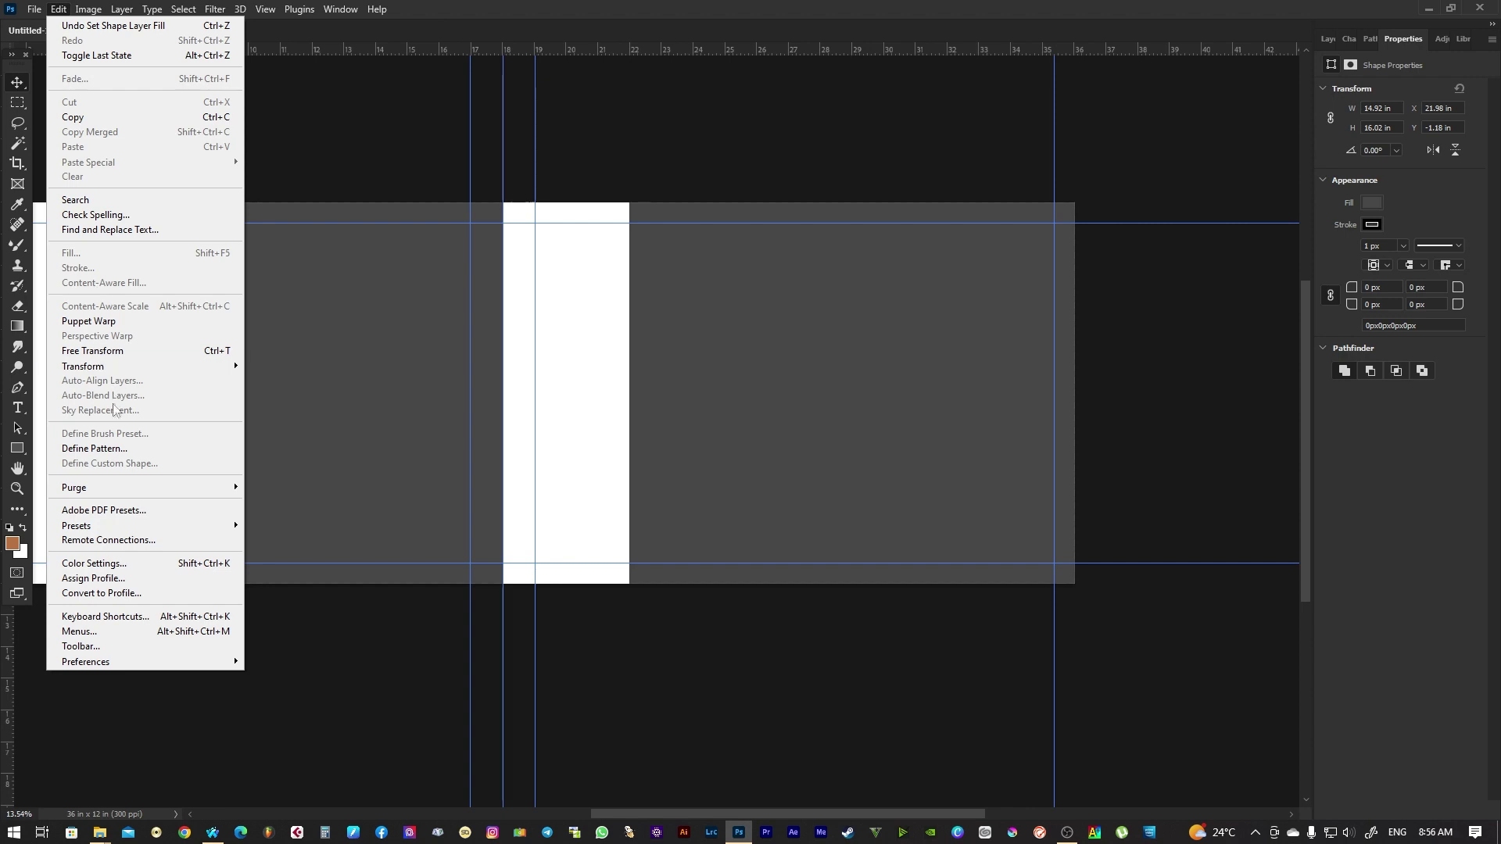
pyautogui.click(202, 355)
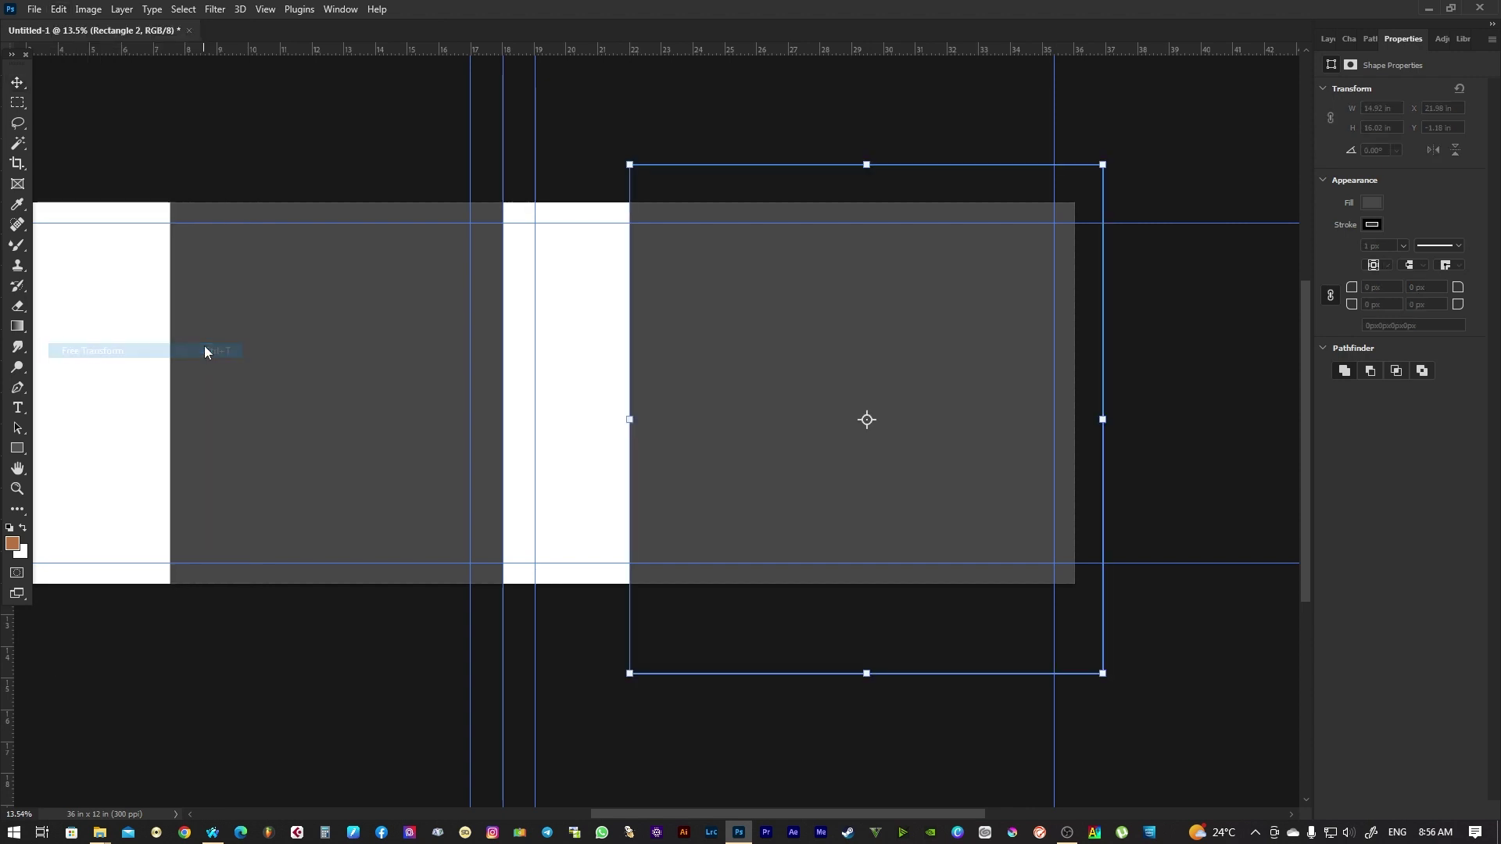
pyautogui.moveTo(580, 162); pyautogui.dragTo(590, 285)
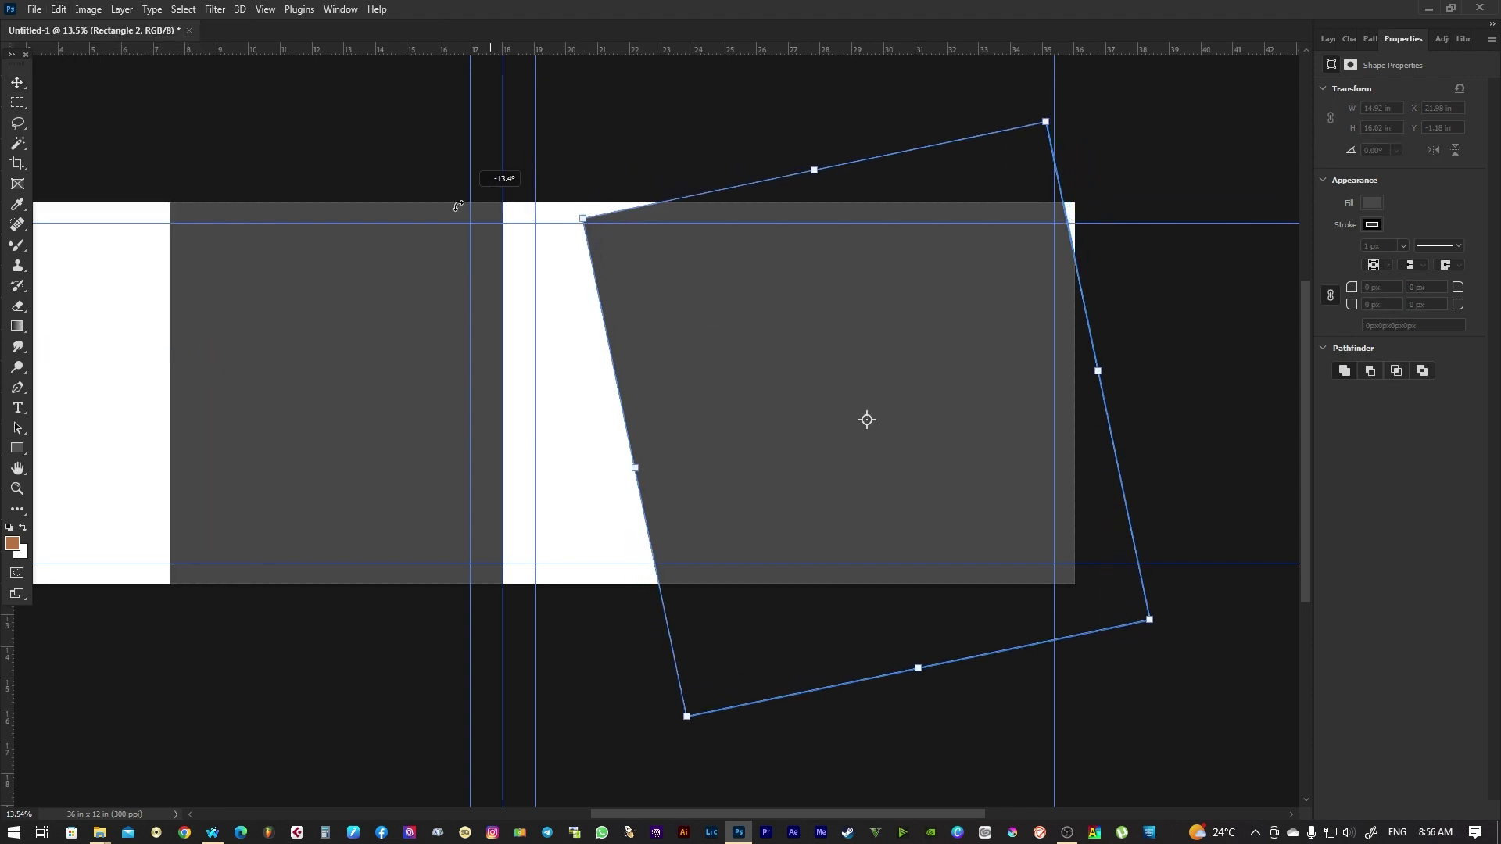
pyautogui.moveTo(560, 255); pyautogui.dragTo(491, 212)
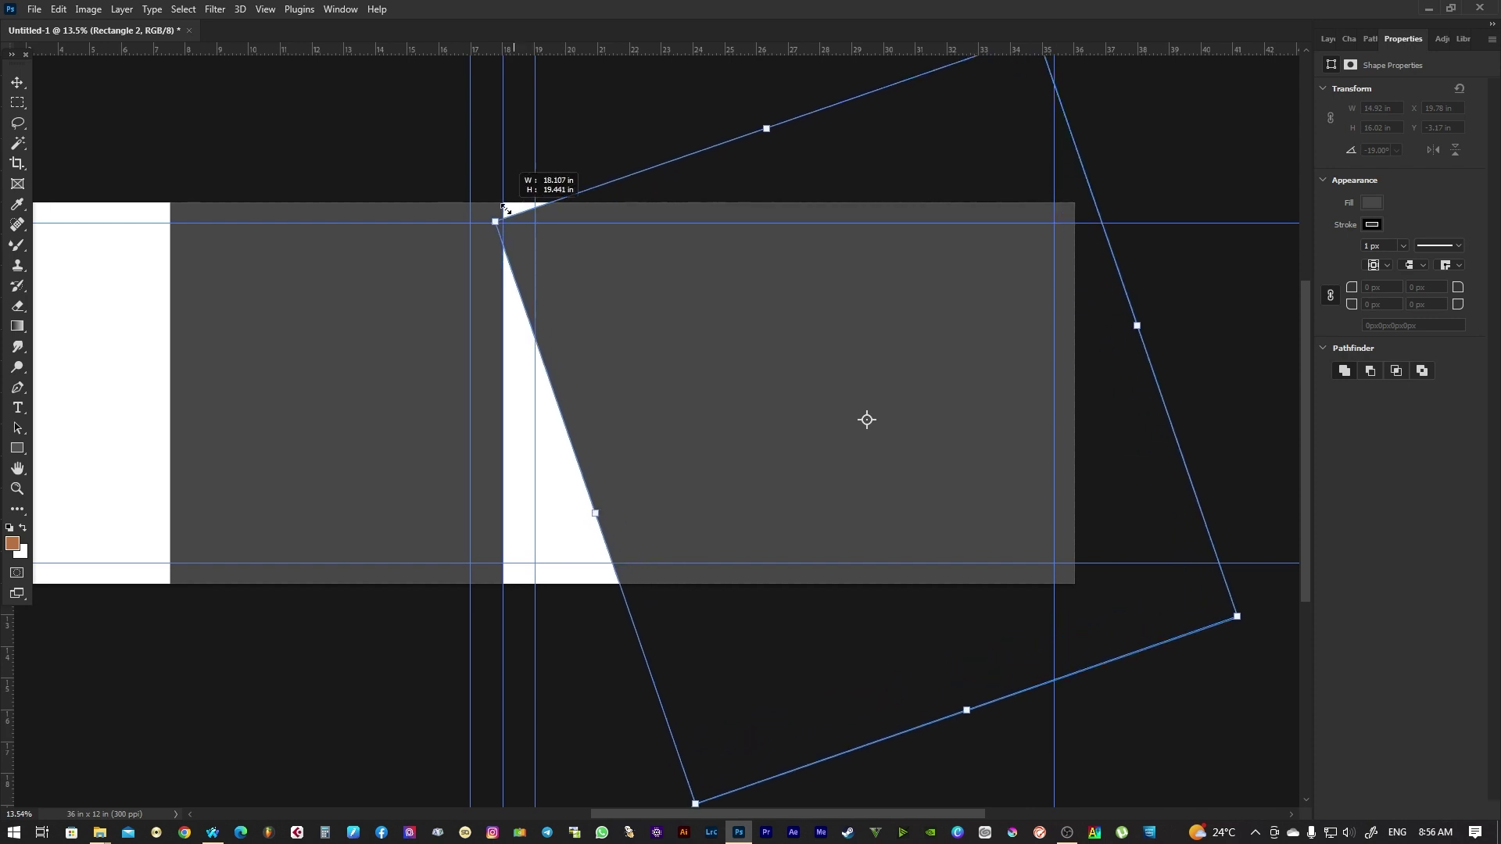
pyautogui.moveTo(692, 390)
pyautogui.mouseDown()
pyautogui.moveTo(881, 312)
pyautogui.moveTo(841, 302)
pyautogui.mouseUp()
pyautogui.press('Return')
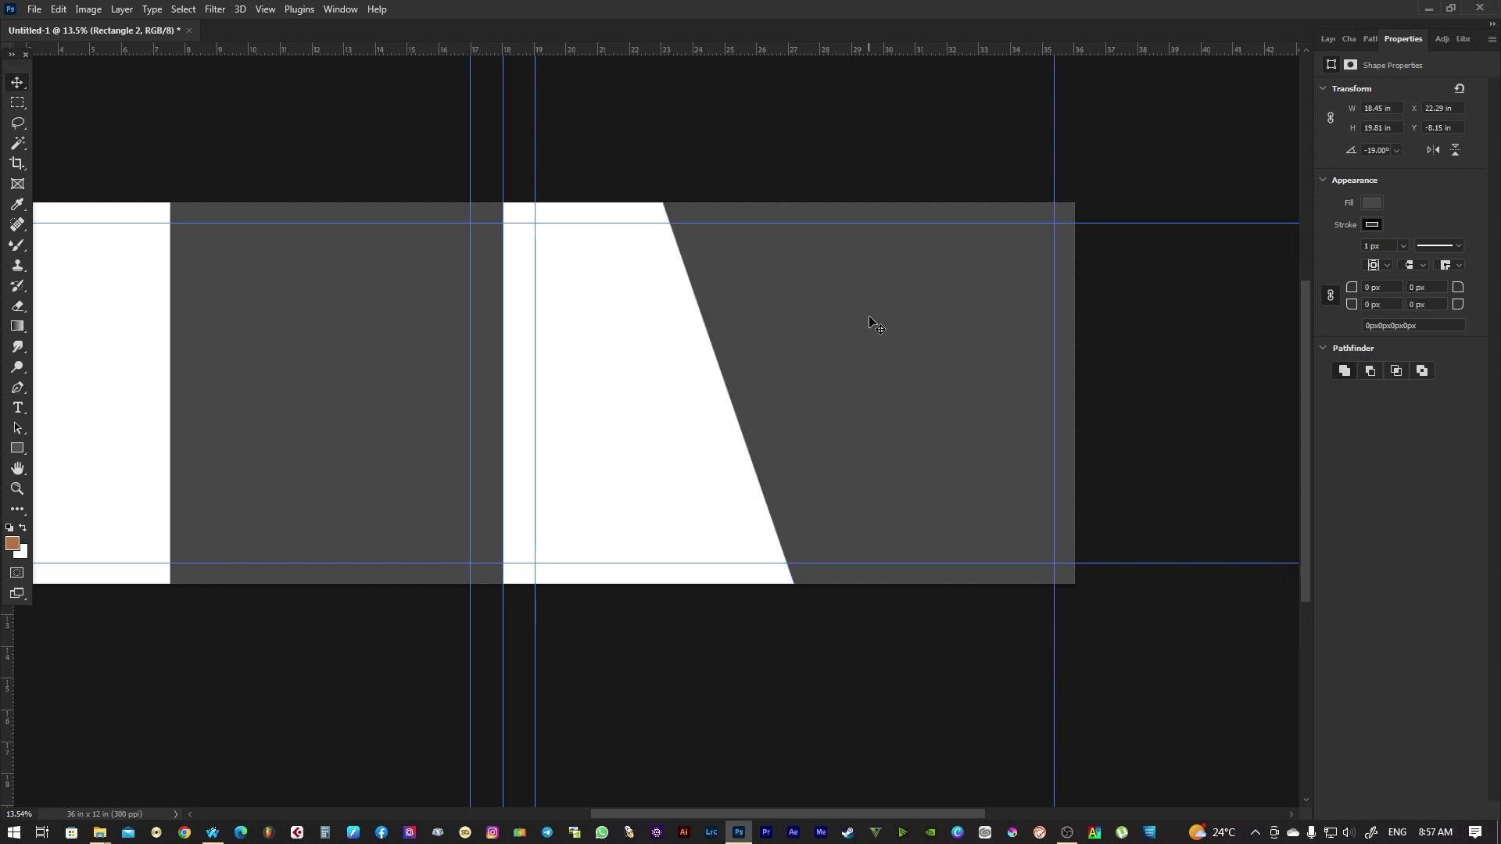
# Restore the panels, then collapse the Character panel and close the floating panel
pyautogui.press('Tab')
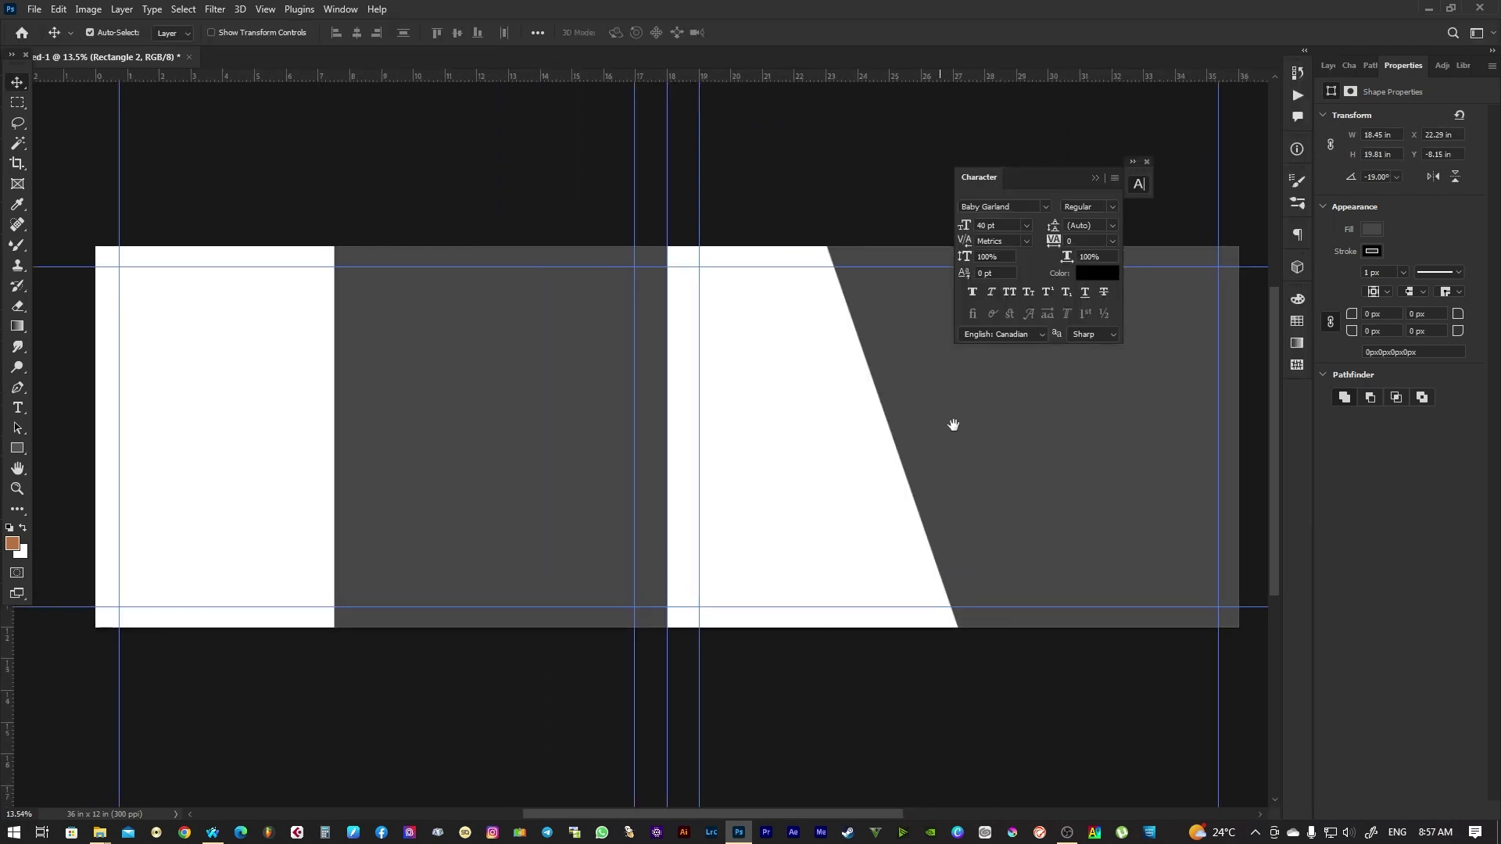
pyautogui.press('Tab')
pyautogui.rightClick(1062, 406)
pyautogui.click(1062, 406)
pyautogui.press('Tab')
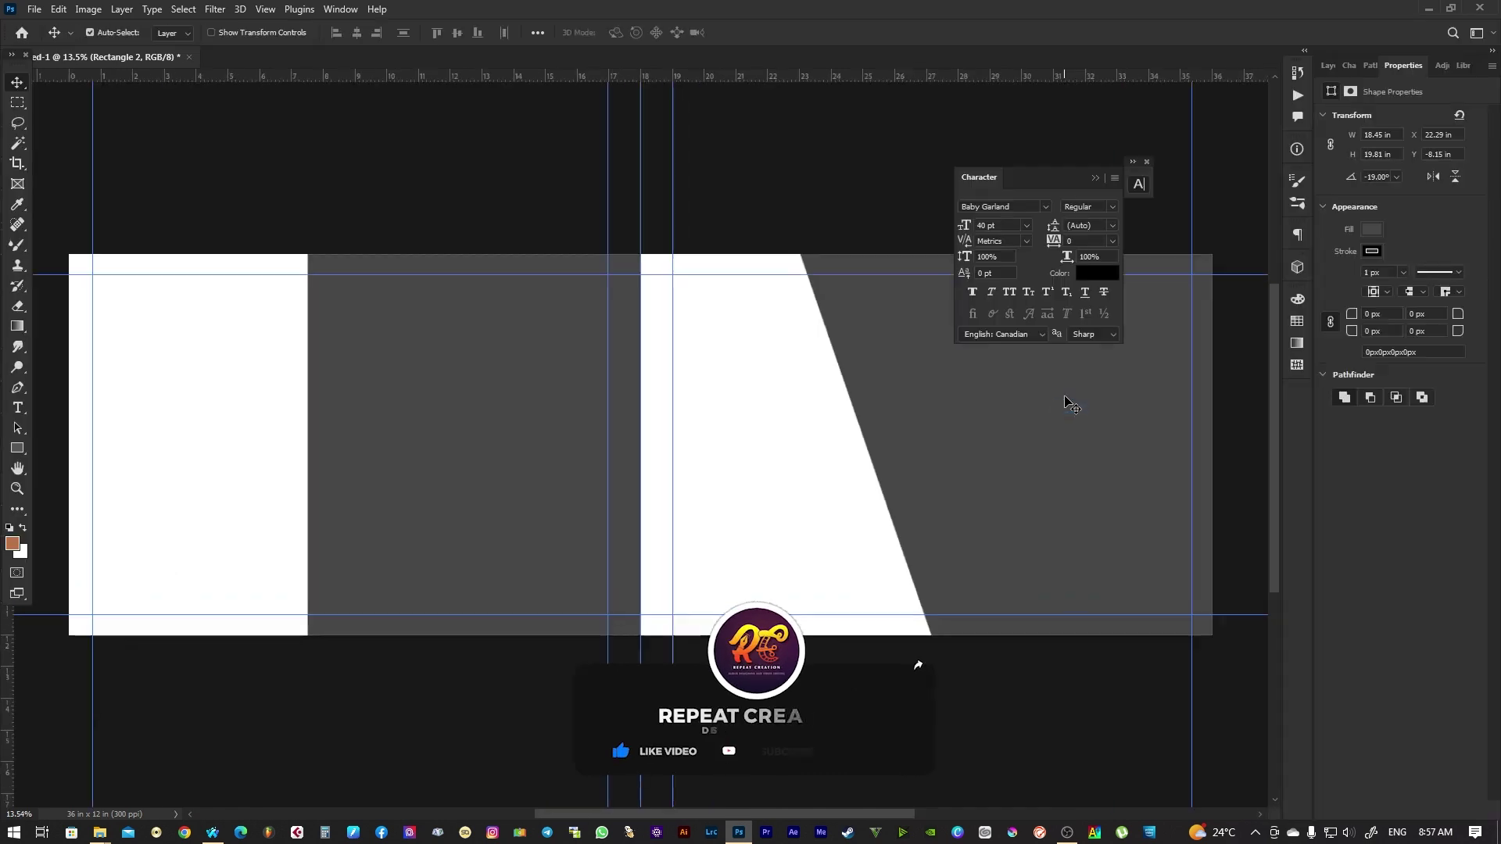
pyautogui.click(1097, 178)
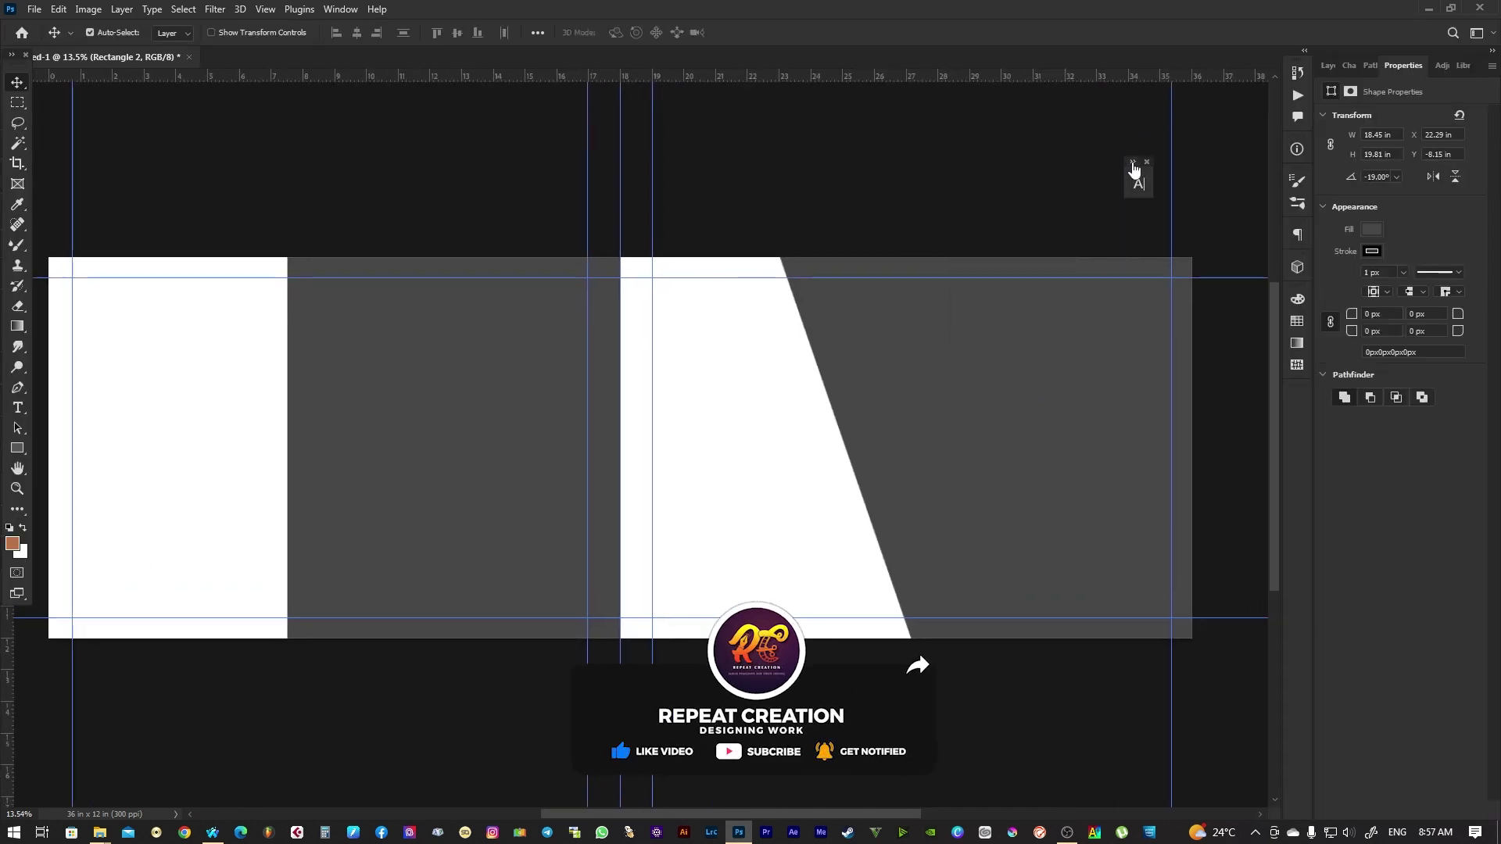
pyautogui.click(1147, 162)
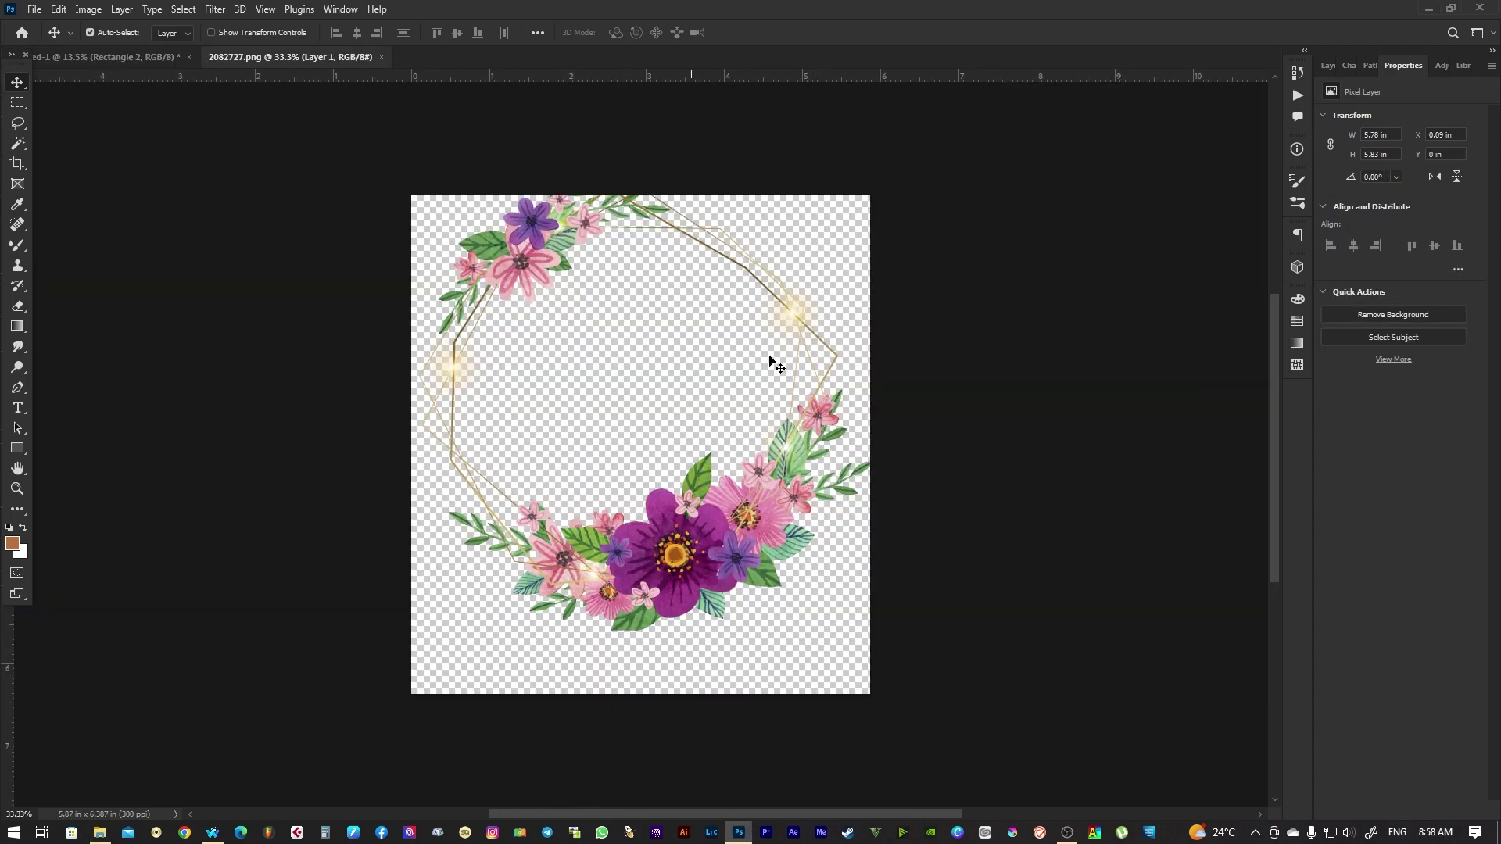
# Place the floral wreath from 2082727.png into the left white panel
pyautogui.moveTo(674, 540); pyautogui.dragTo(144, 61)
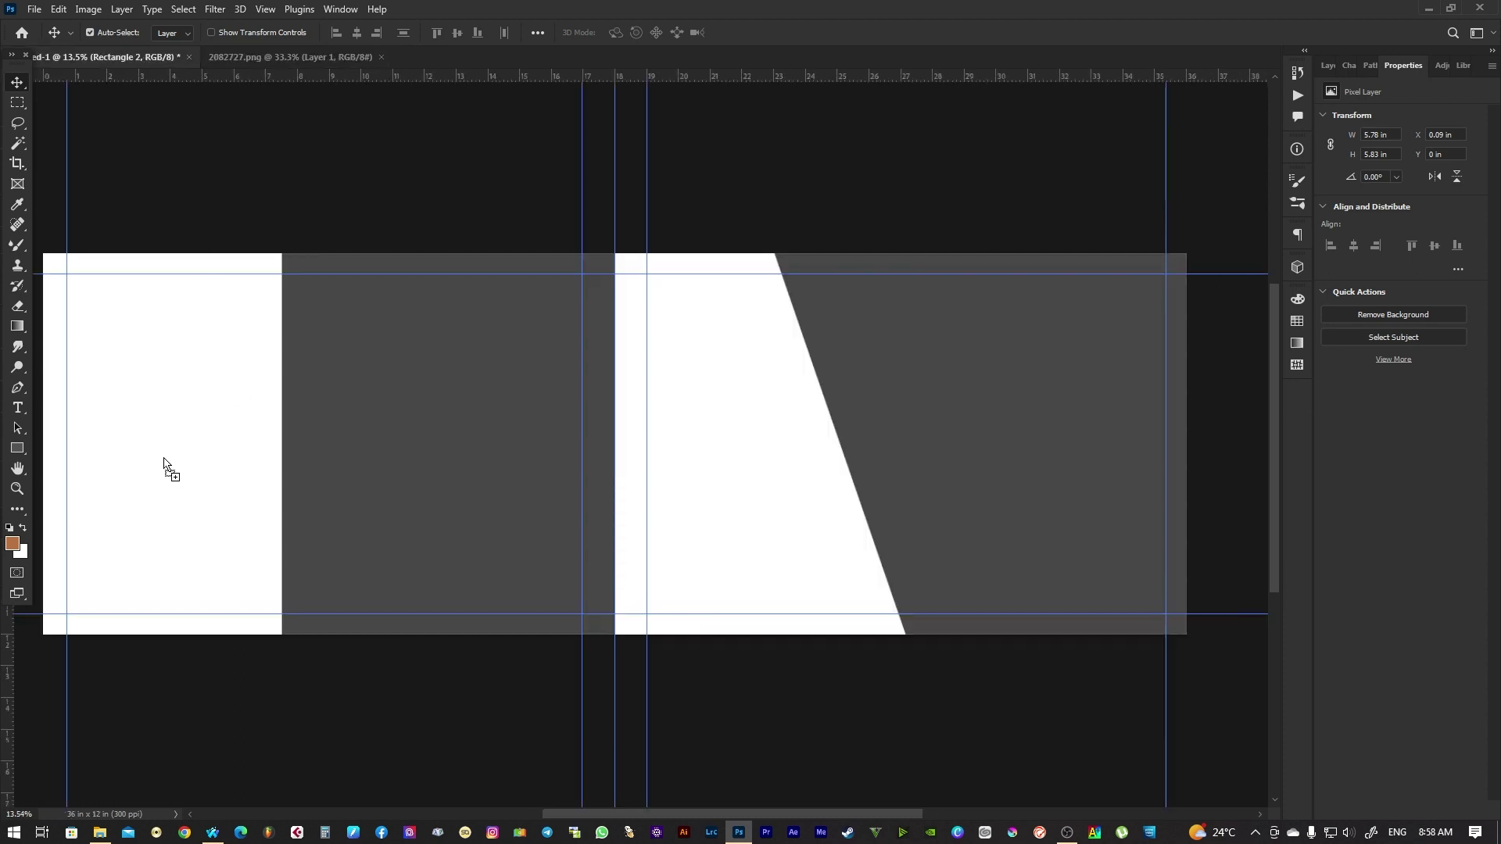
pyautogui.moveTo(145, 61); pyautogui.dragTo(176, 469)
pyautogui.moveTo(125, 381); pyautogui.dragTo(130, 367)
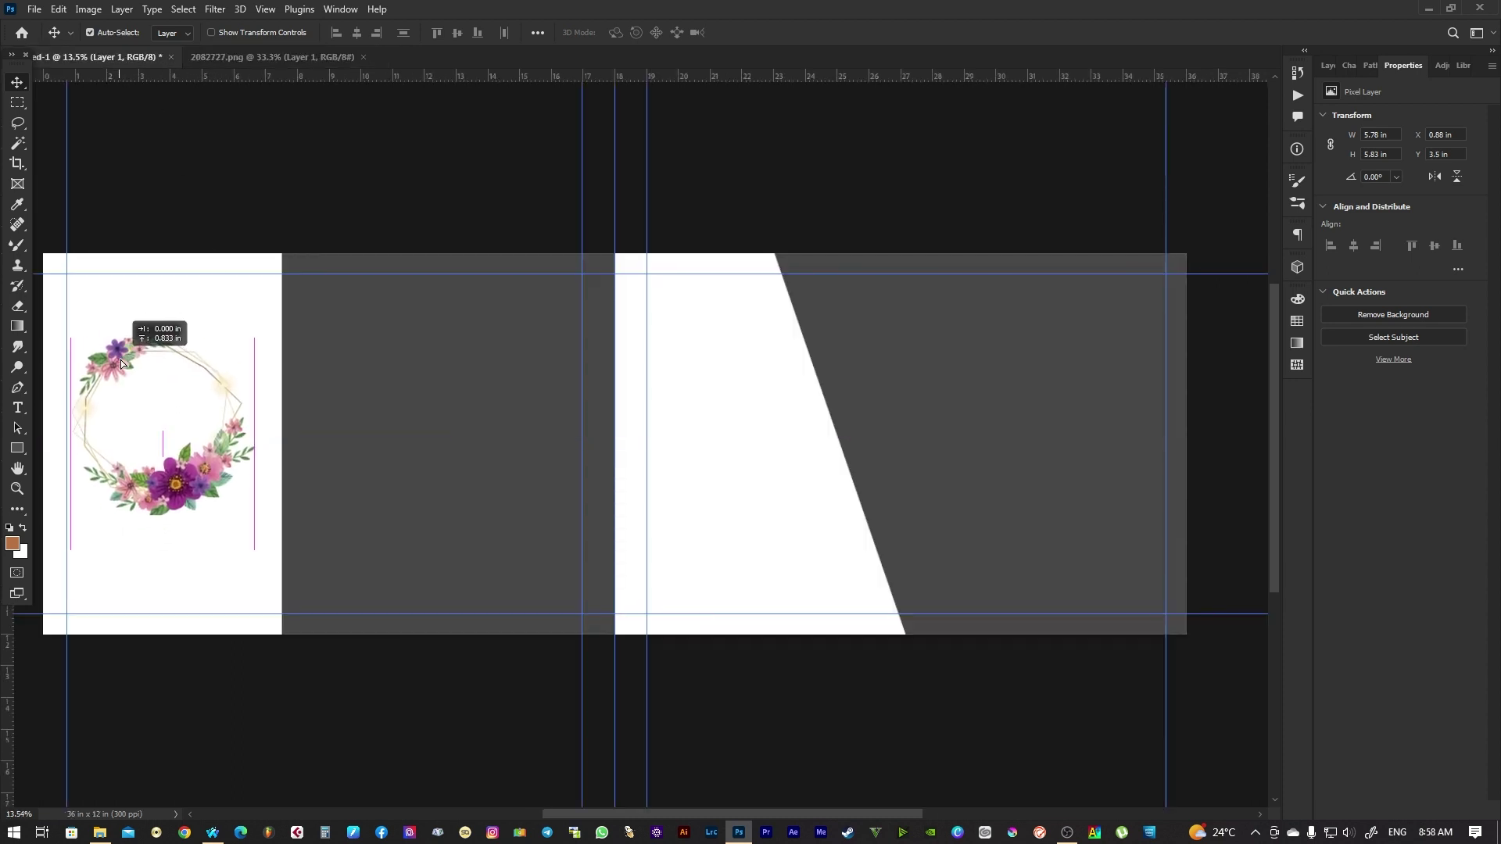
pyautogui.hscroll(-5, 312, 391)
# Narrow the left grey Rectangle 1 to 9.49 in wide
pyautogui.rightClick(513, 401)
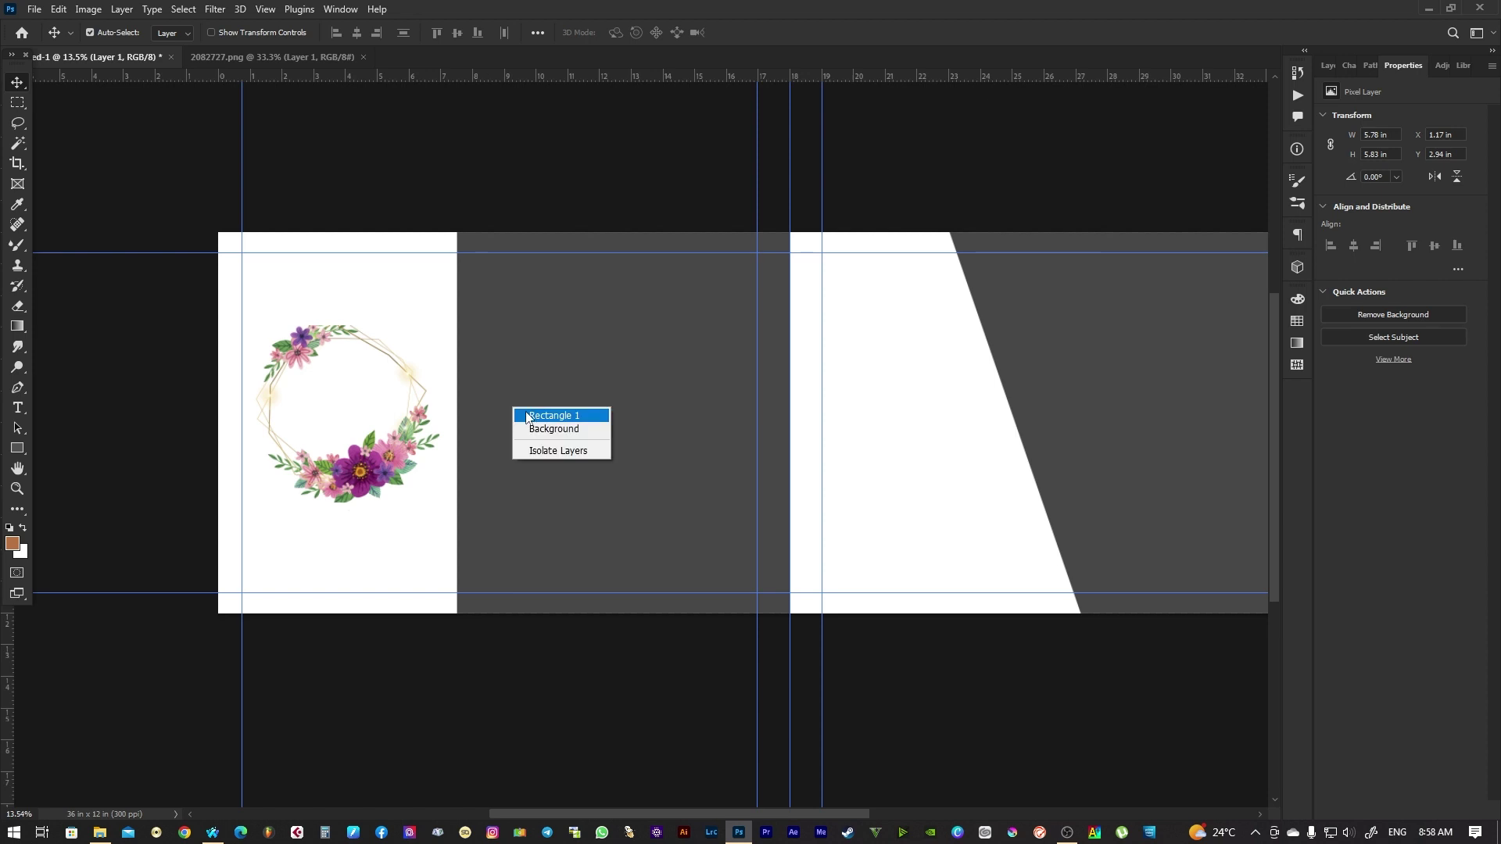
pyautogui.click(516, 409)
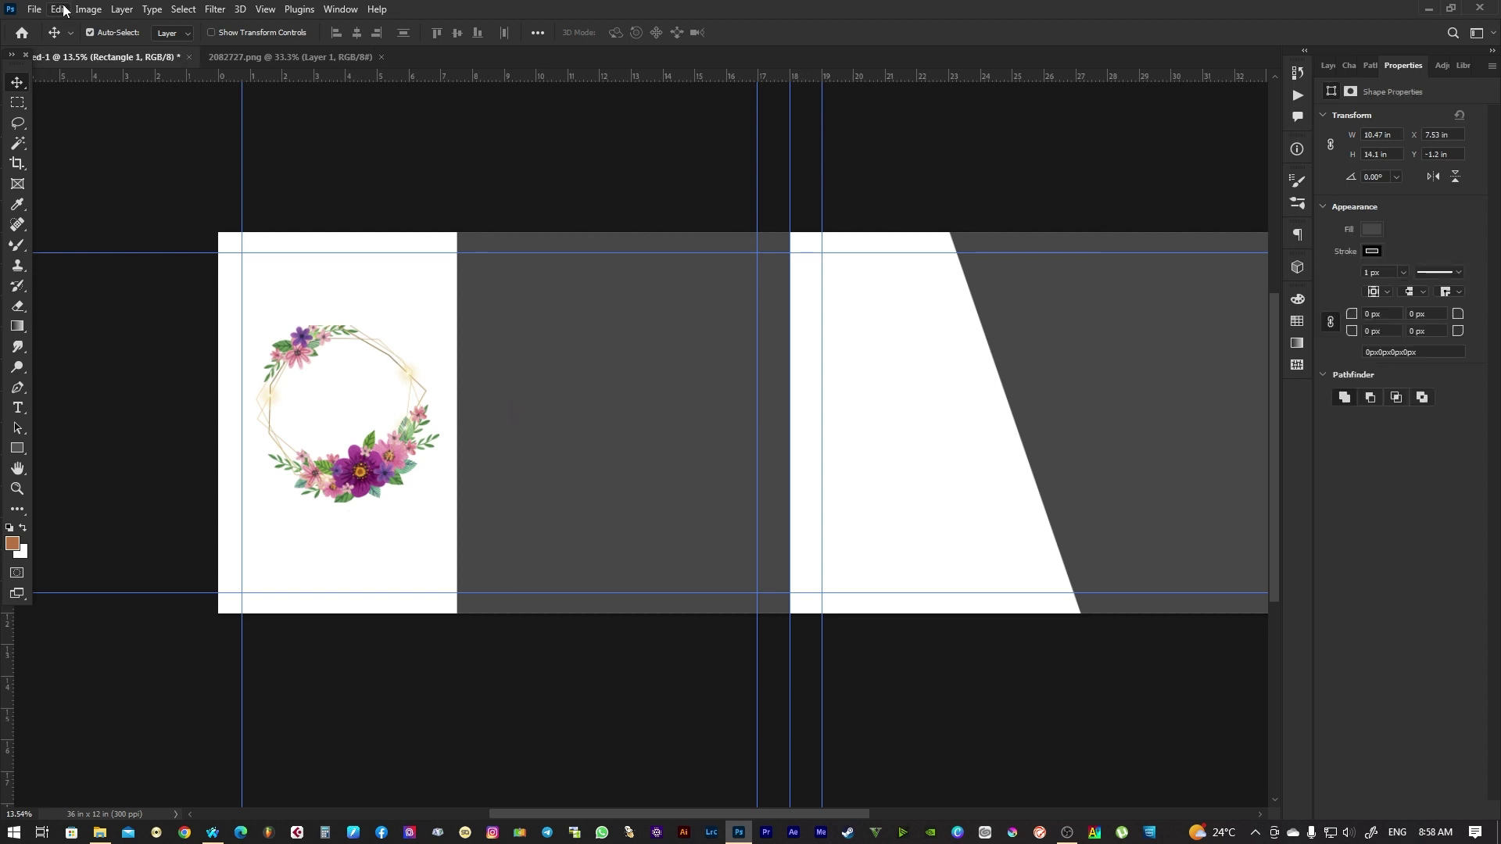
pyautogui.click(64, 10)
pyautogui.click(109, 350)
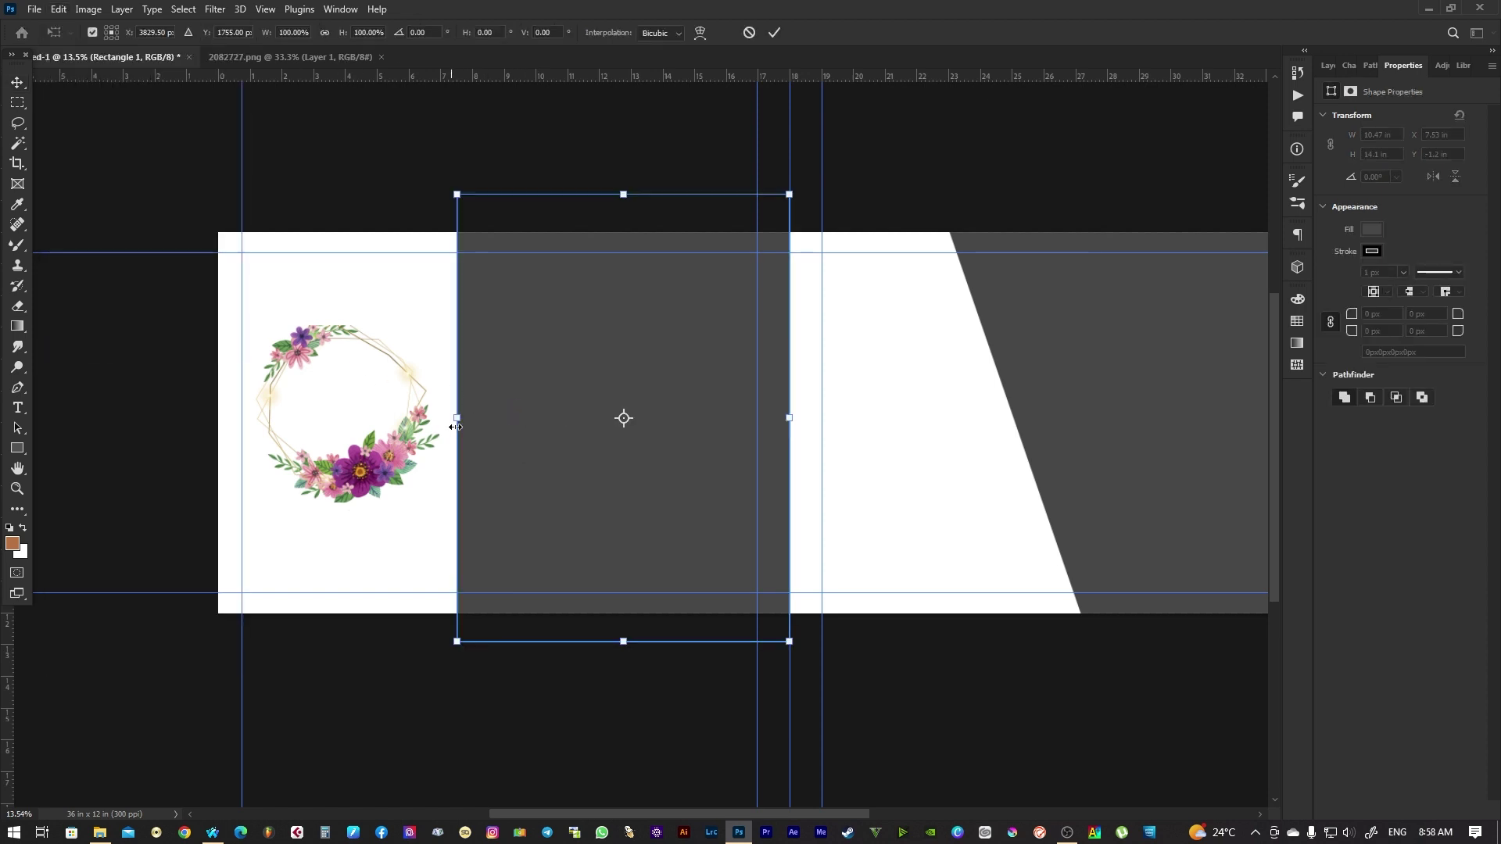
pyautogui.moveTo(455, 427); pyautogui.dragTo(489, 428)
pyautogui.press('Return')
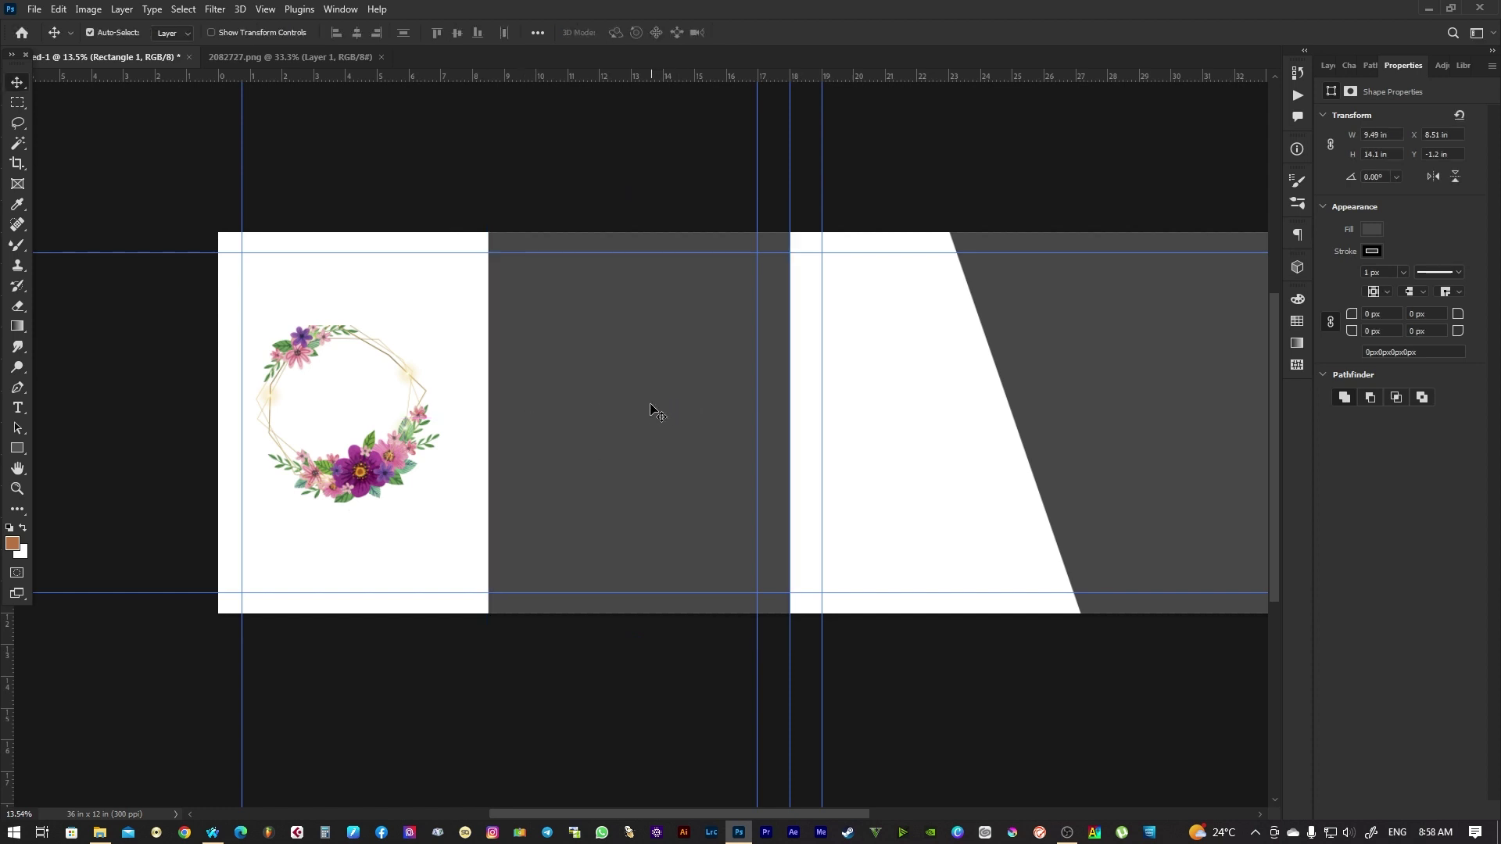
pyautogui.click(340, 9)
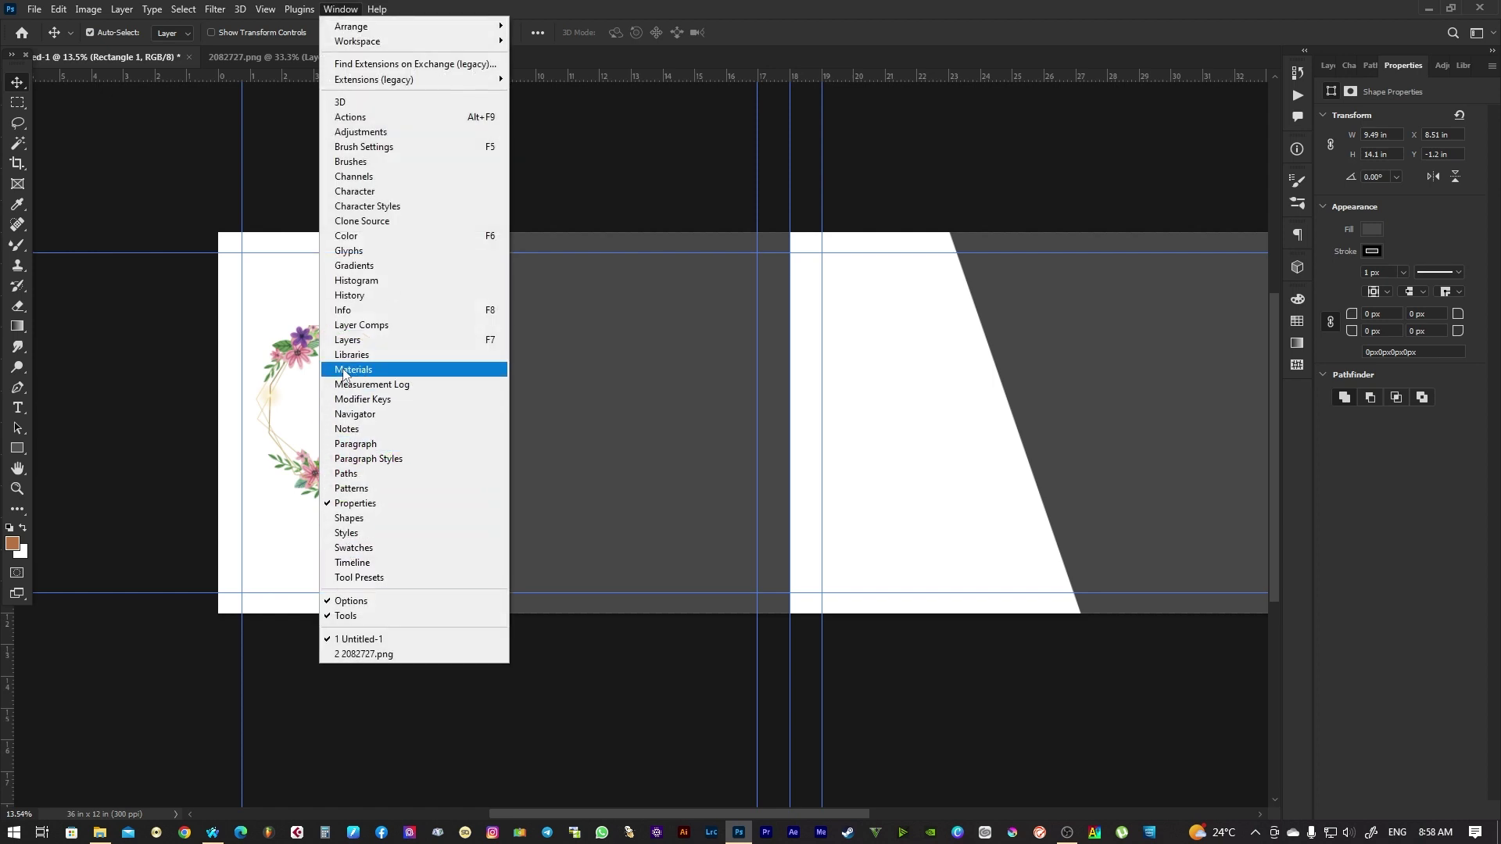
# Duplicate Rectangle 1 and squeeze the copy into a narrow vertical strip
pyautogui.click(494, 342)
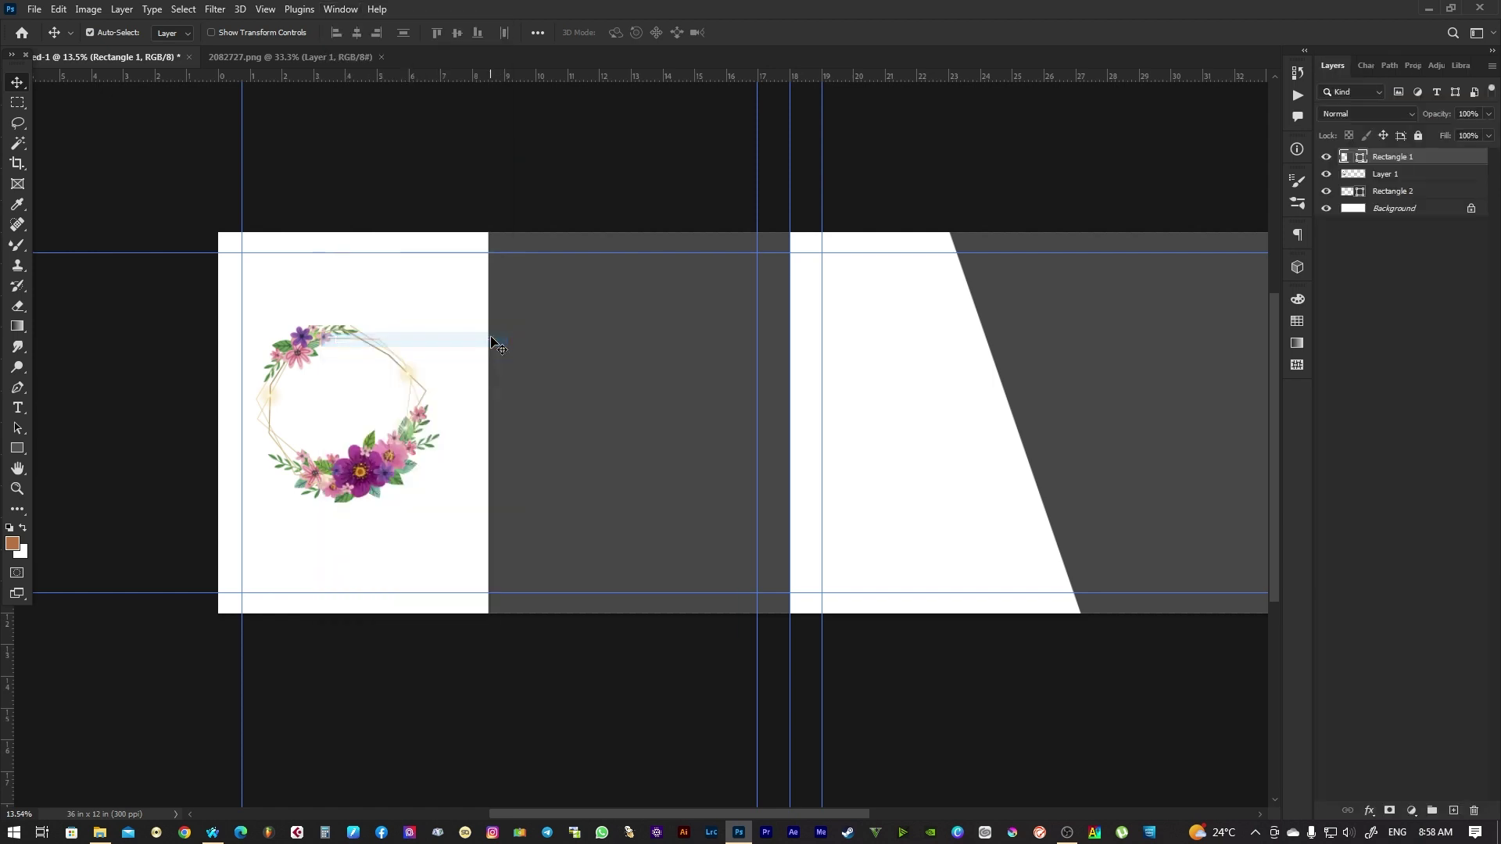
pyautogui.moveTo(1391, 158); pyautogui.dragTo(1453, 811)
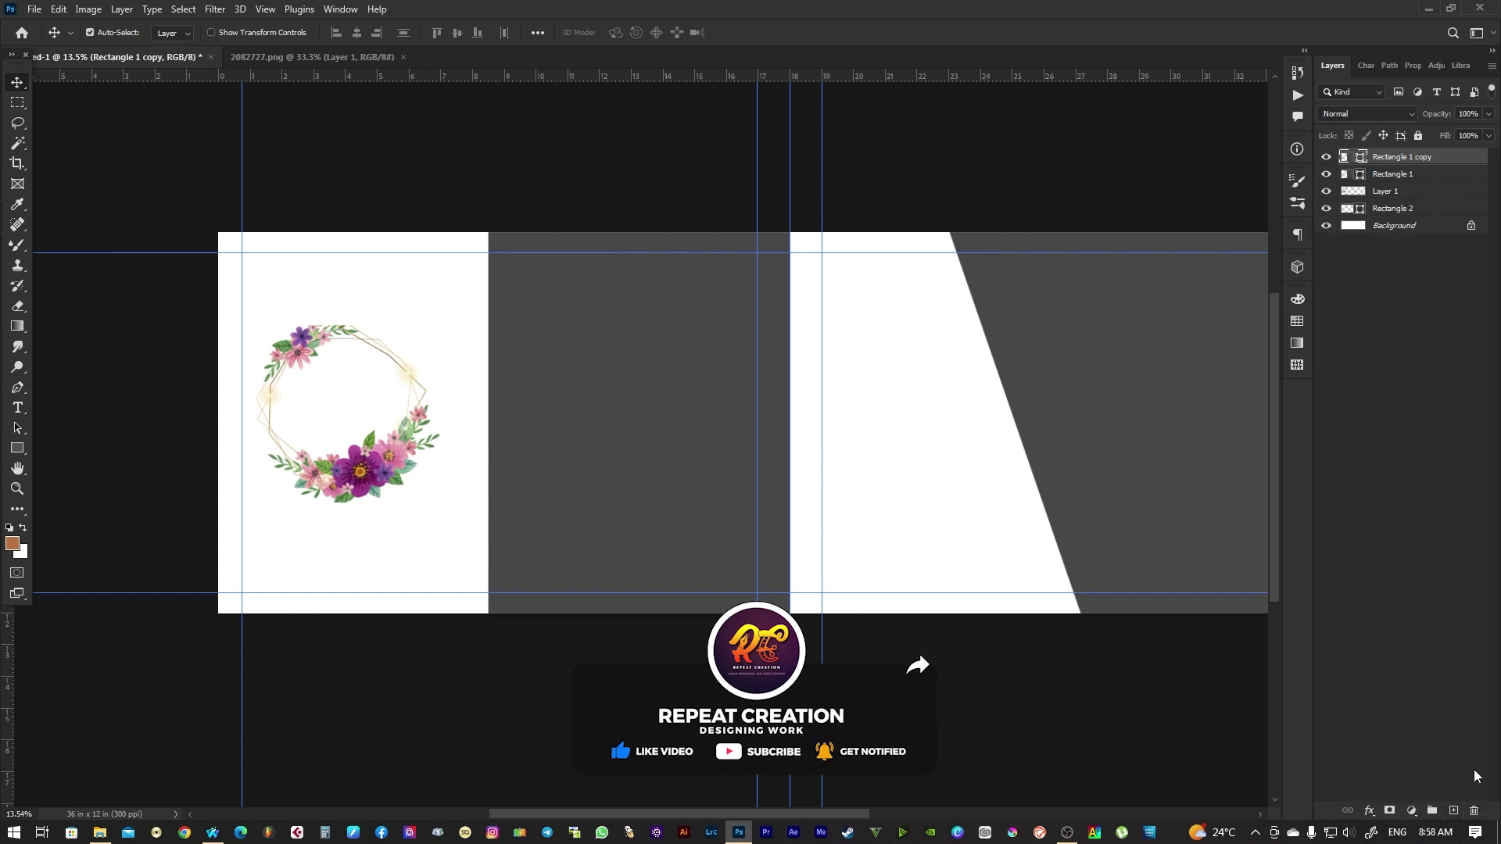
pyautogui.click(59, 9)
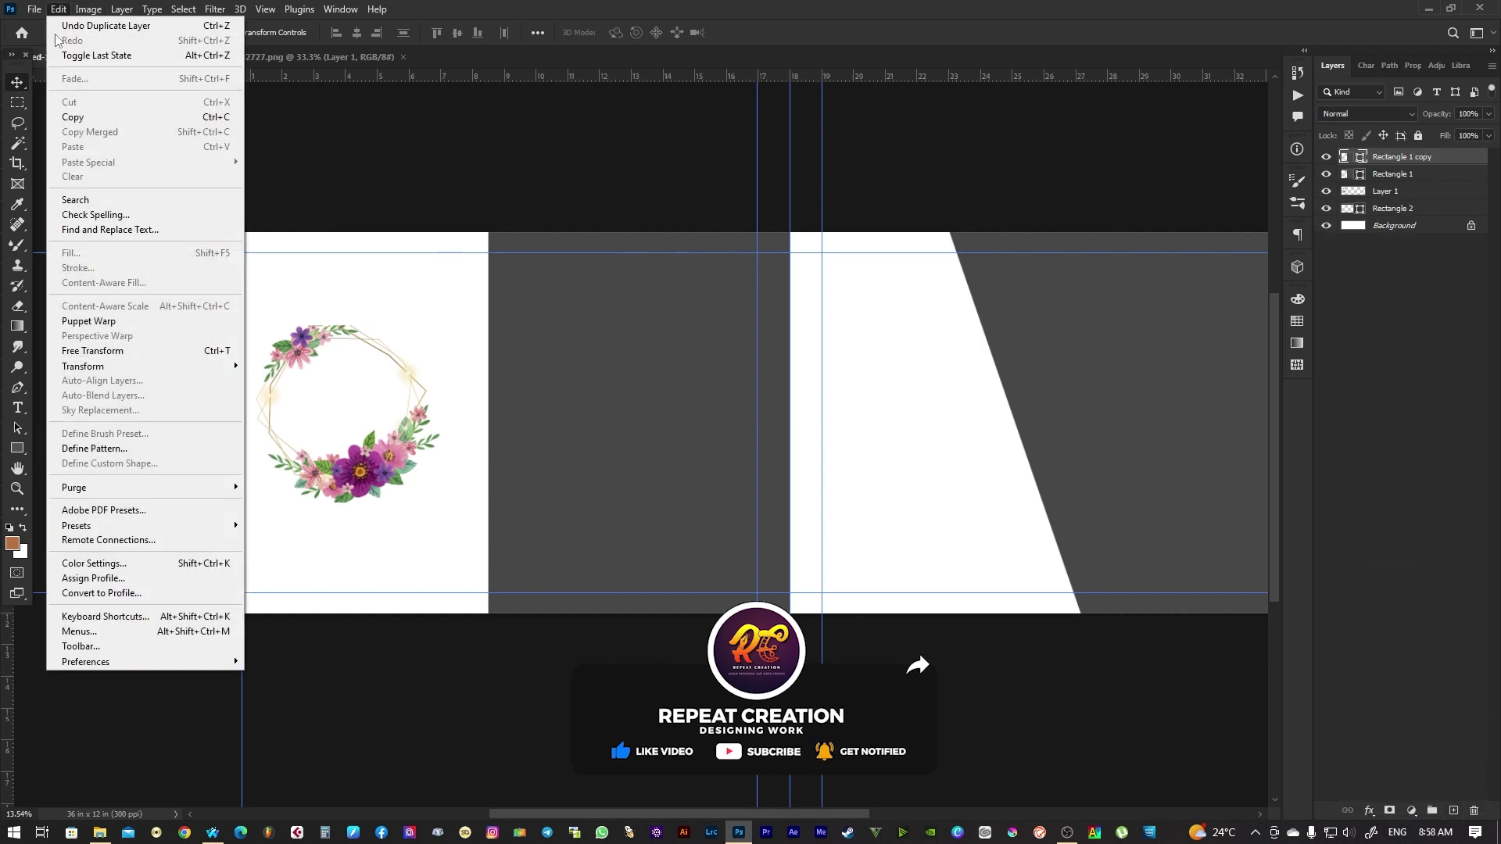
pyautogui.click(117, 357)
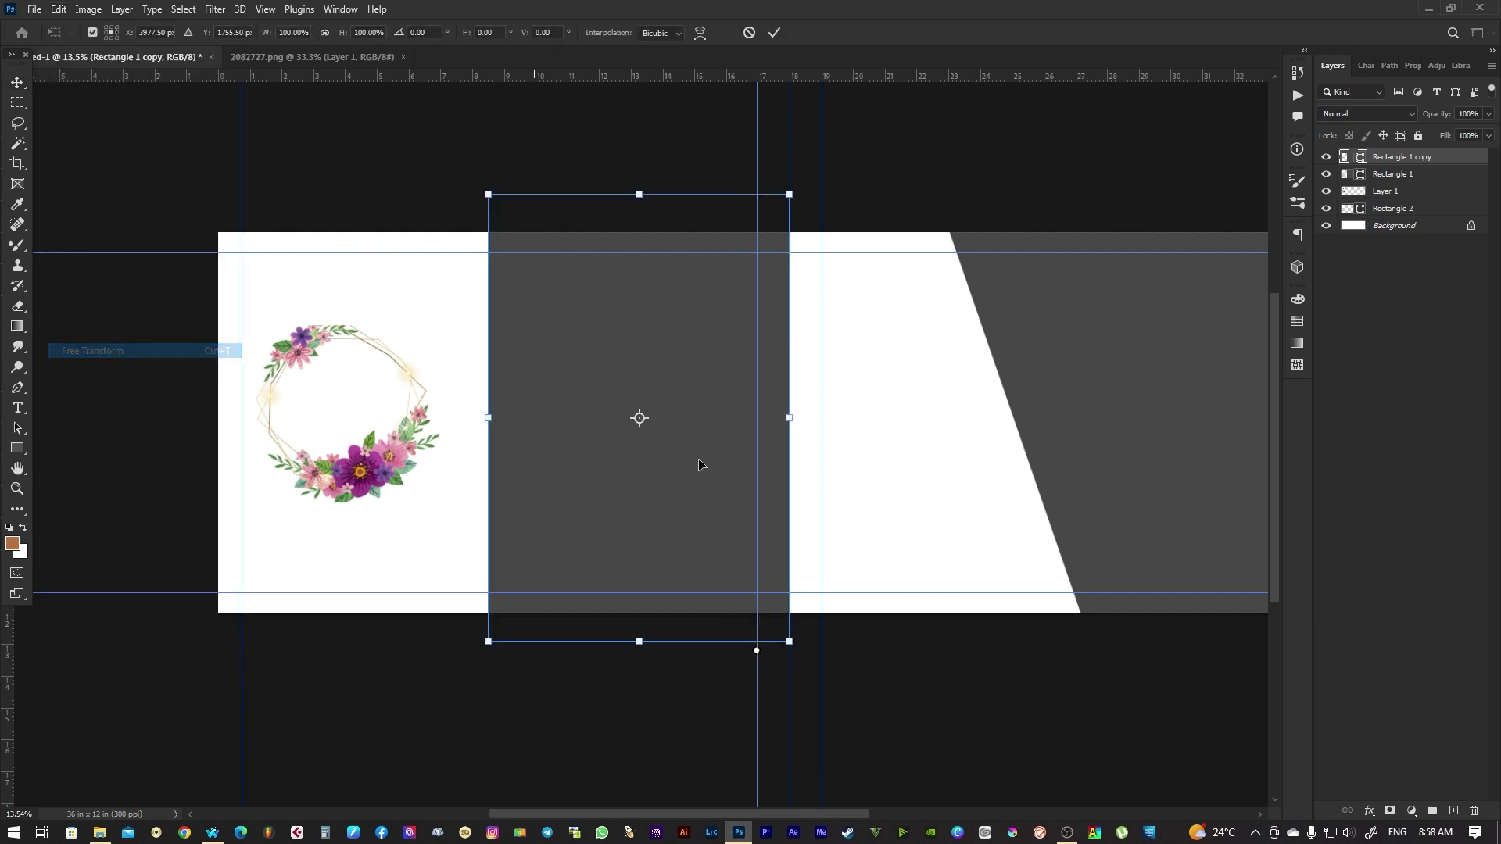
pyautogui.moveTo(790, 415); pyautogui.dragTo(499, 415)
pyautogui.click(23, 86)
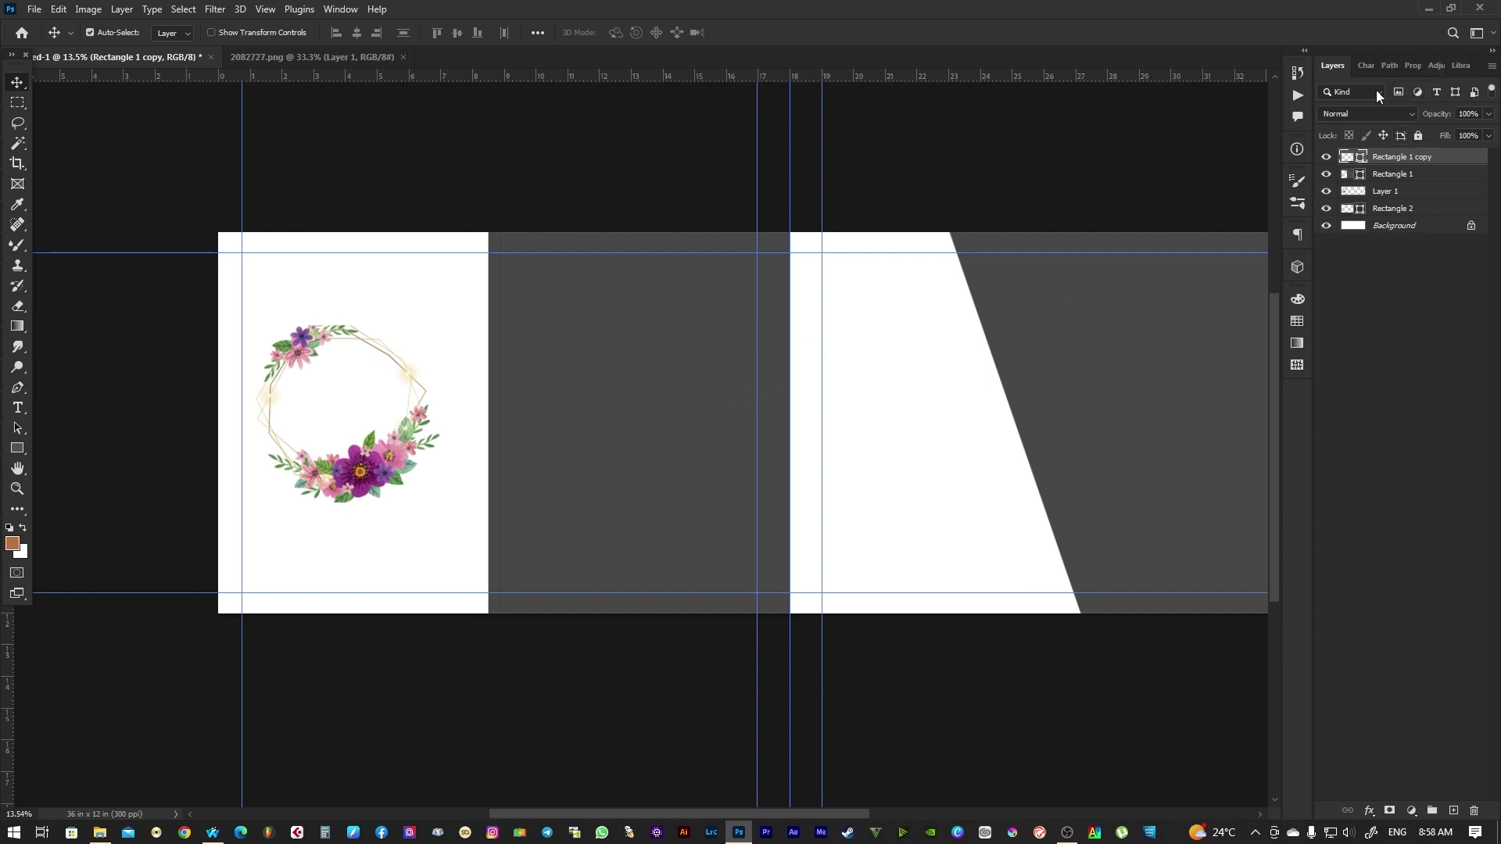
# Fill the narrow strip with sage green
pyautogui.click(337, 11)
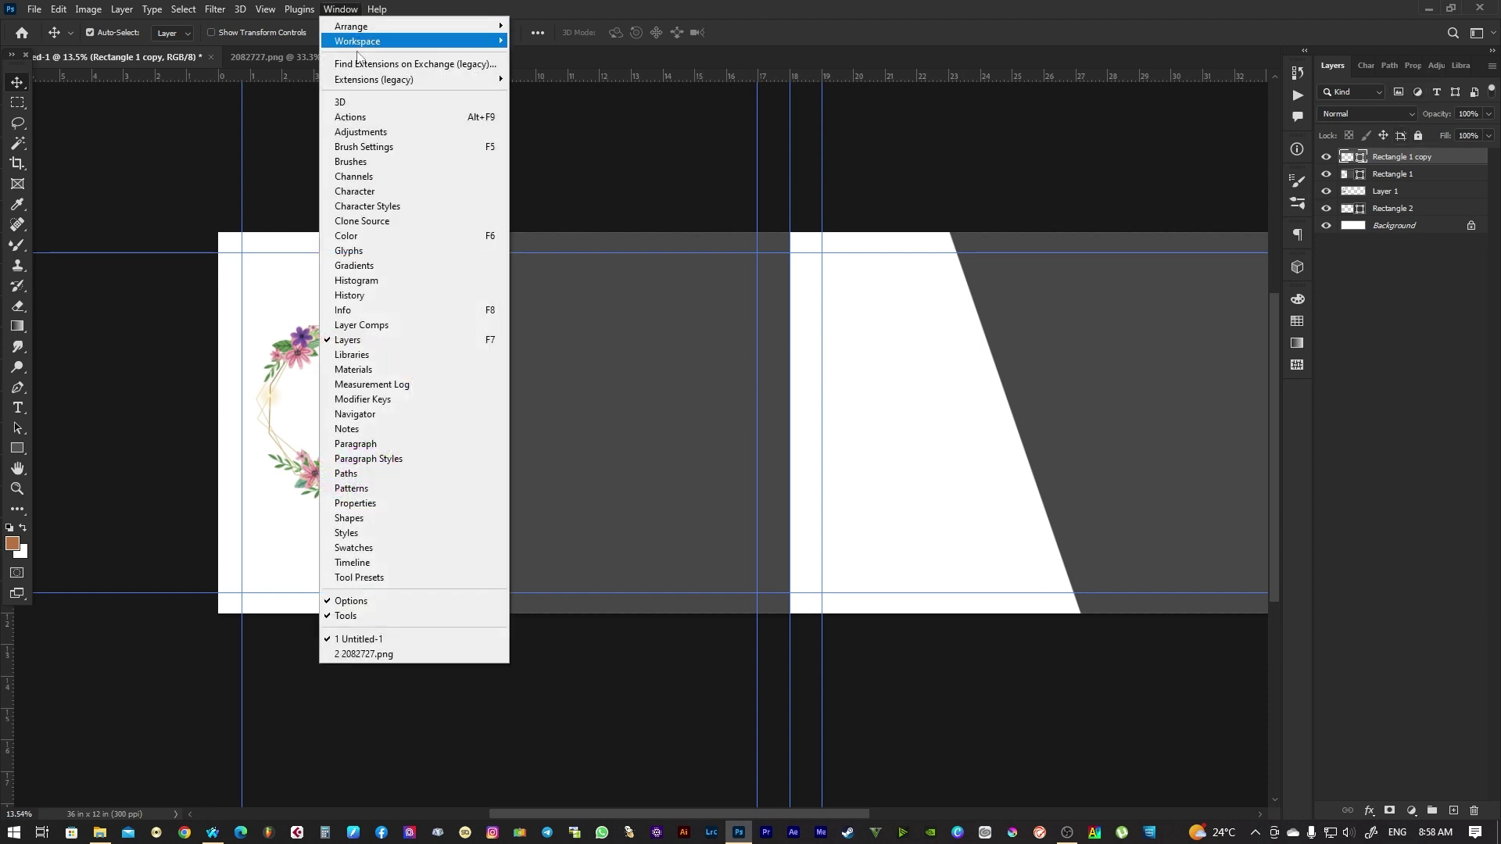
pyautogui.click(347, 504)
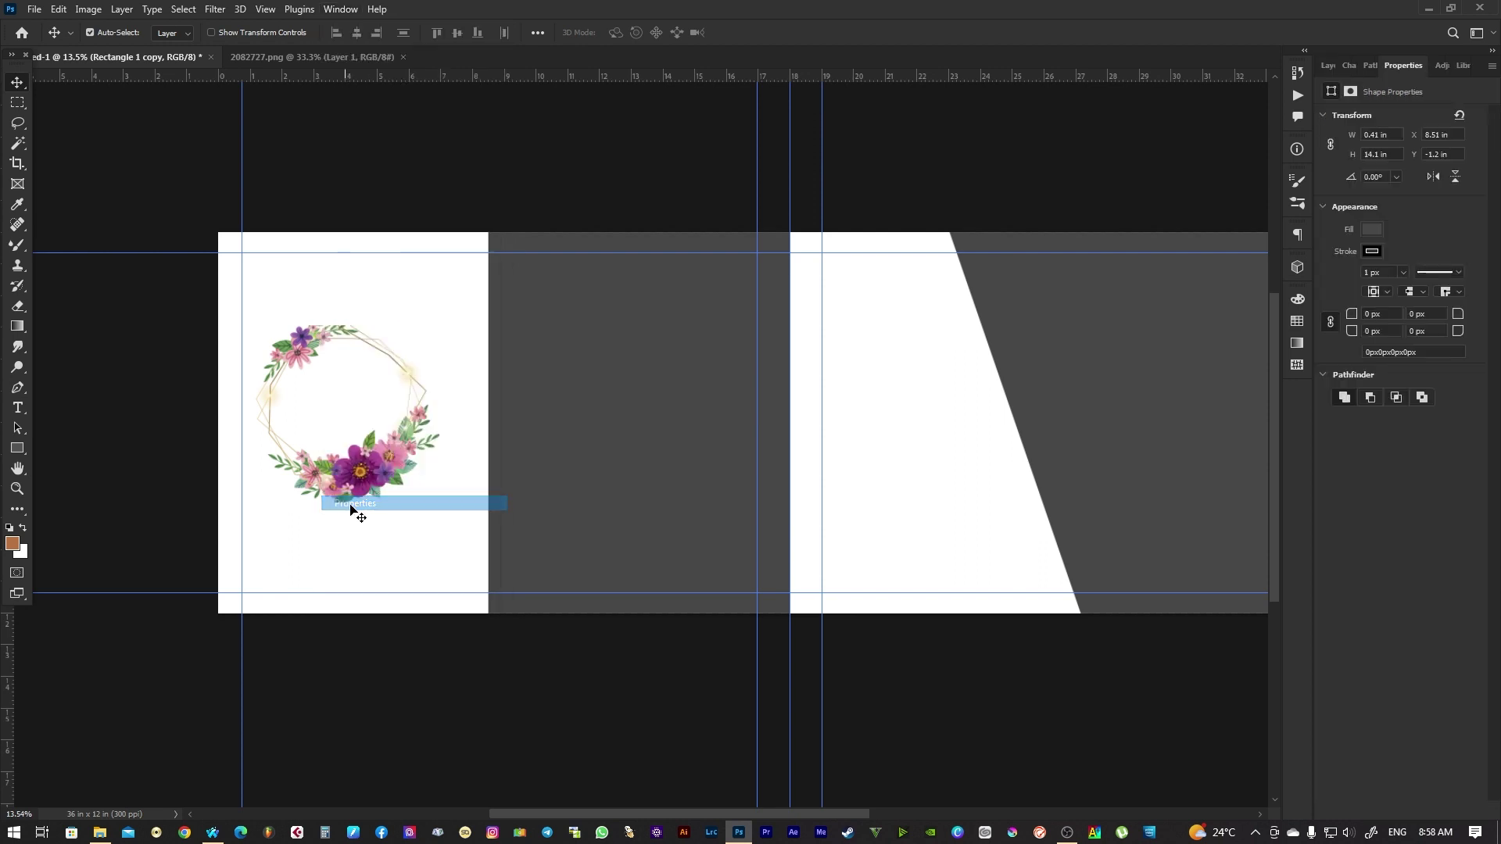
pyautogui.click(1373, 227)
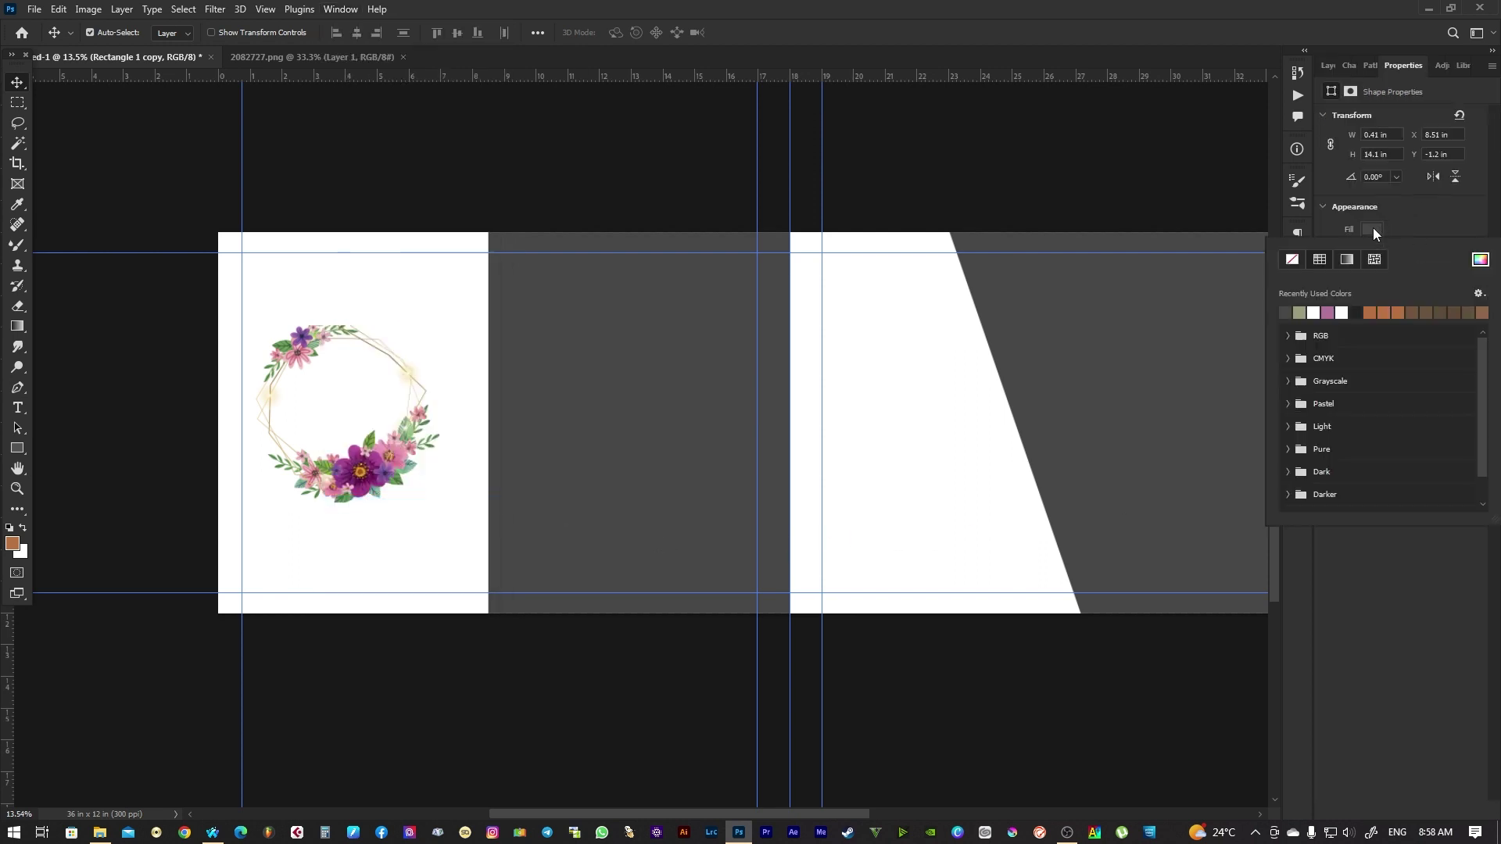
pyautogui.click(1302, 312)
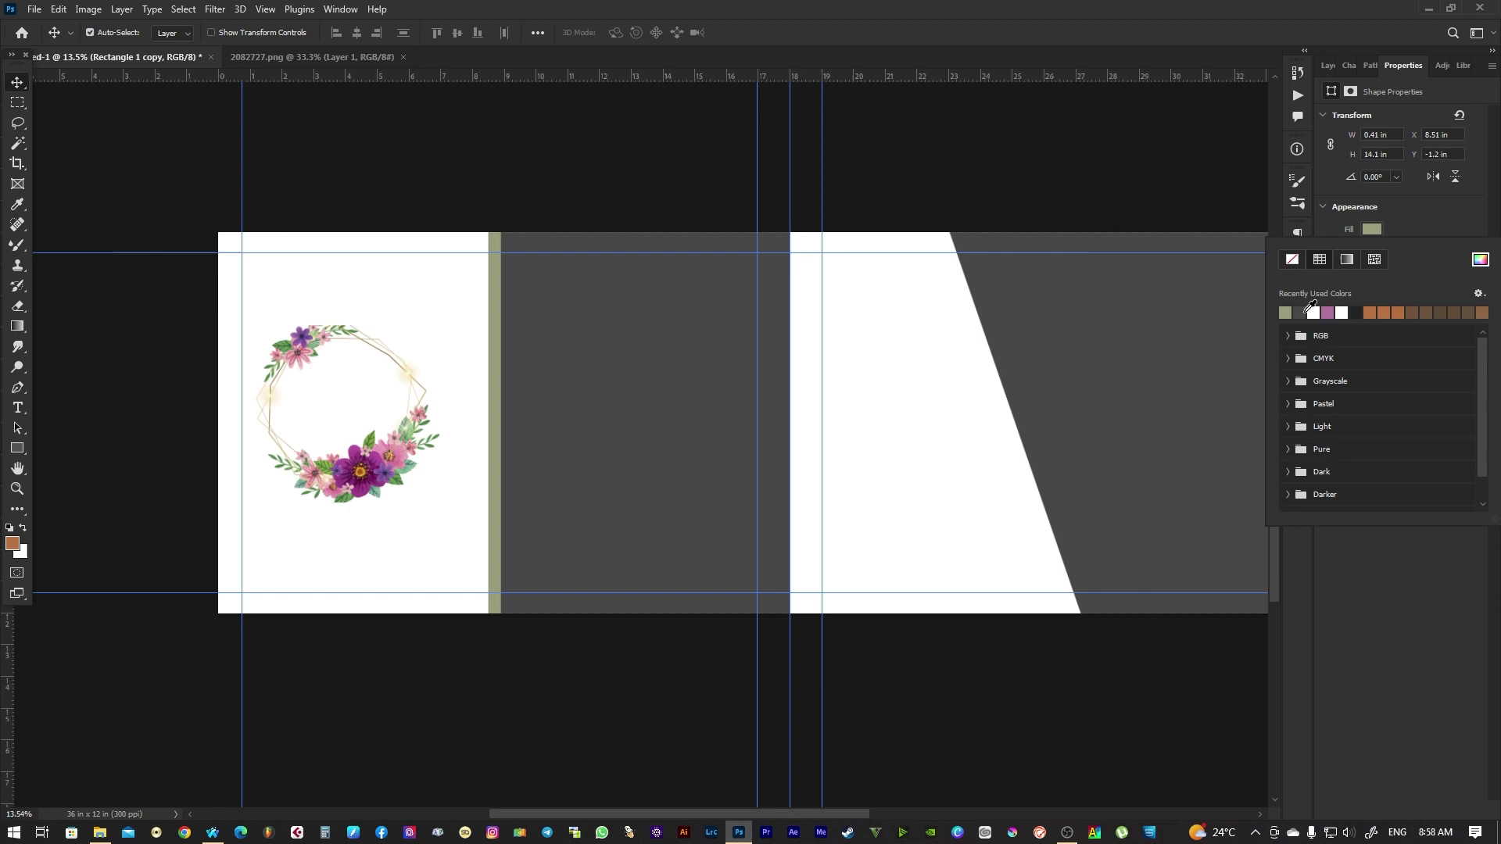
pyautogui.click(493, 307)
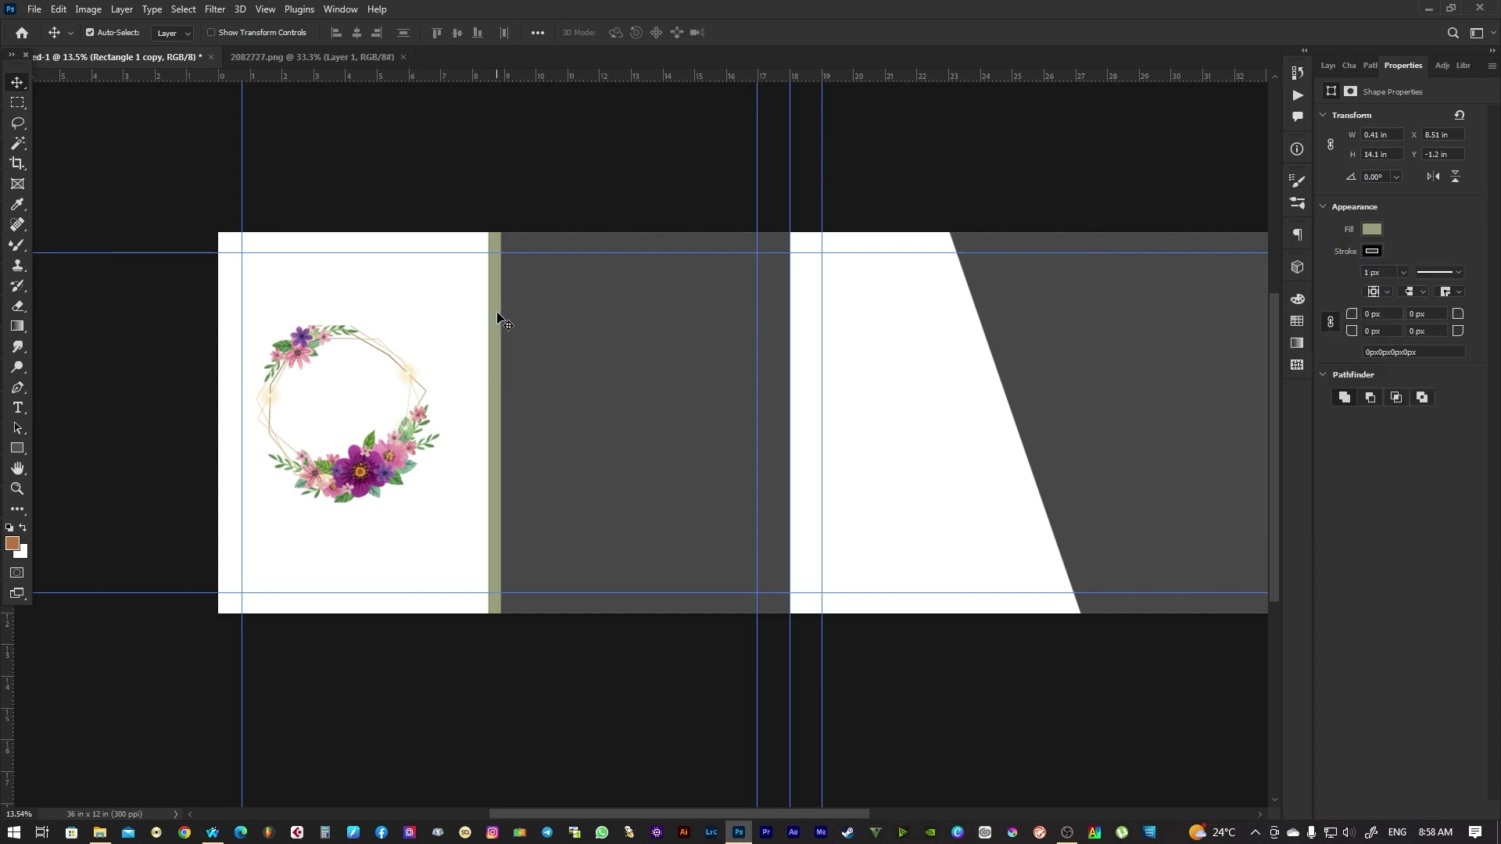
# Duplicate the green strip and snap the copy against the right white panel
pyautogui.click(339, 10)
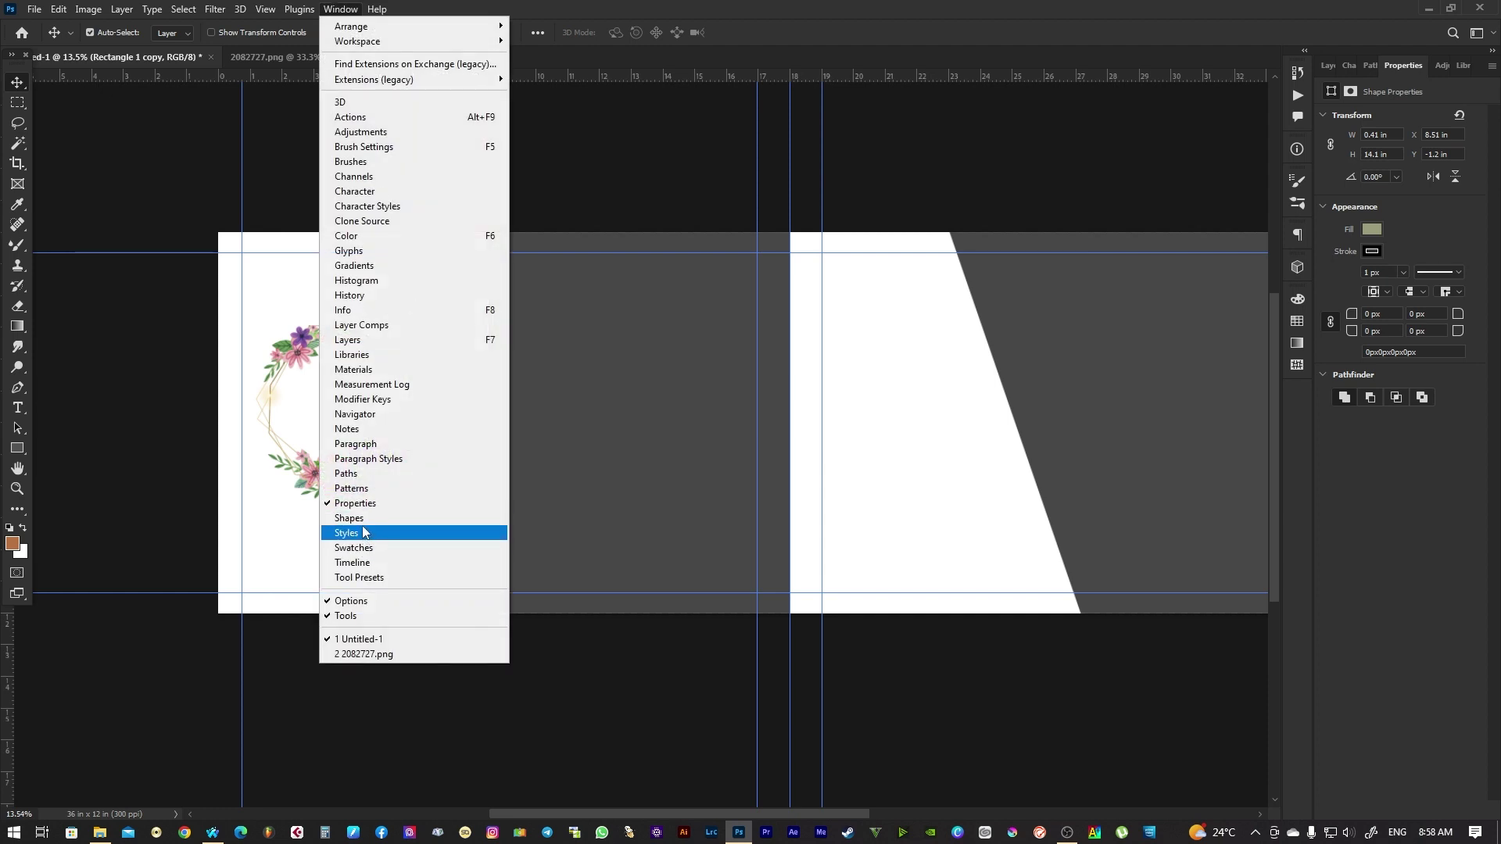
pyautogui.click(348, 339)
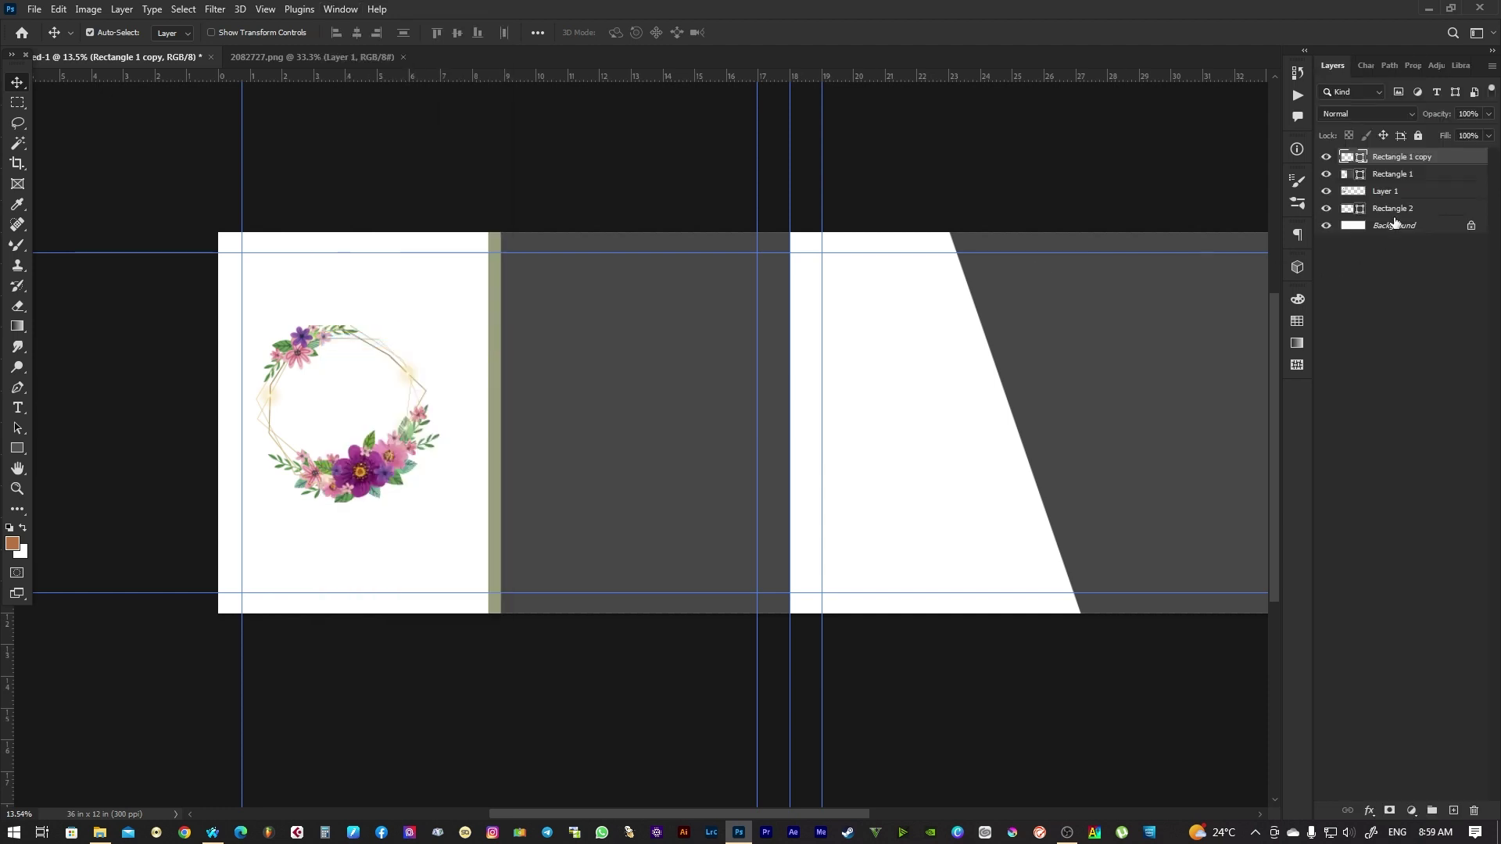
pyautogui.moveTo(1381, 160); pyautogui.dragTo(1454, 809)
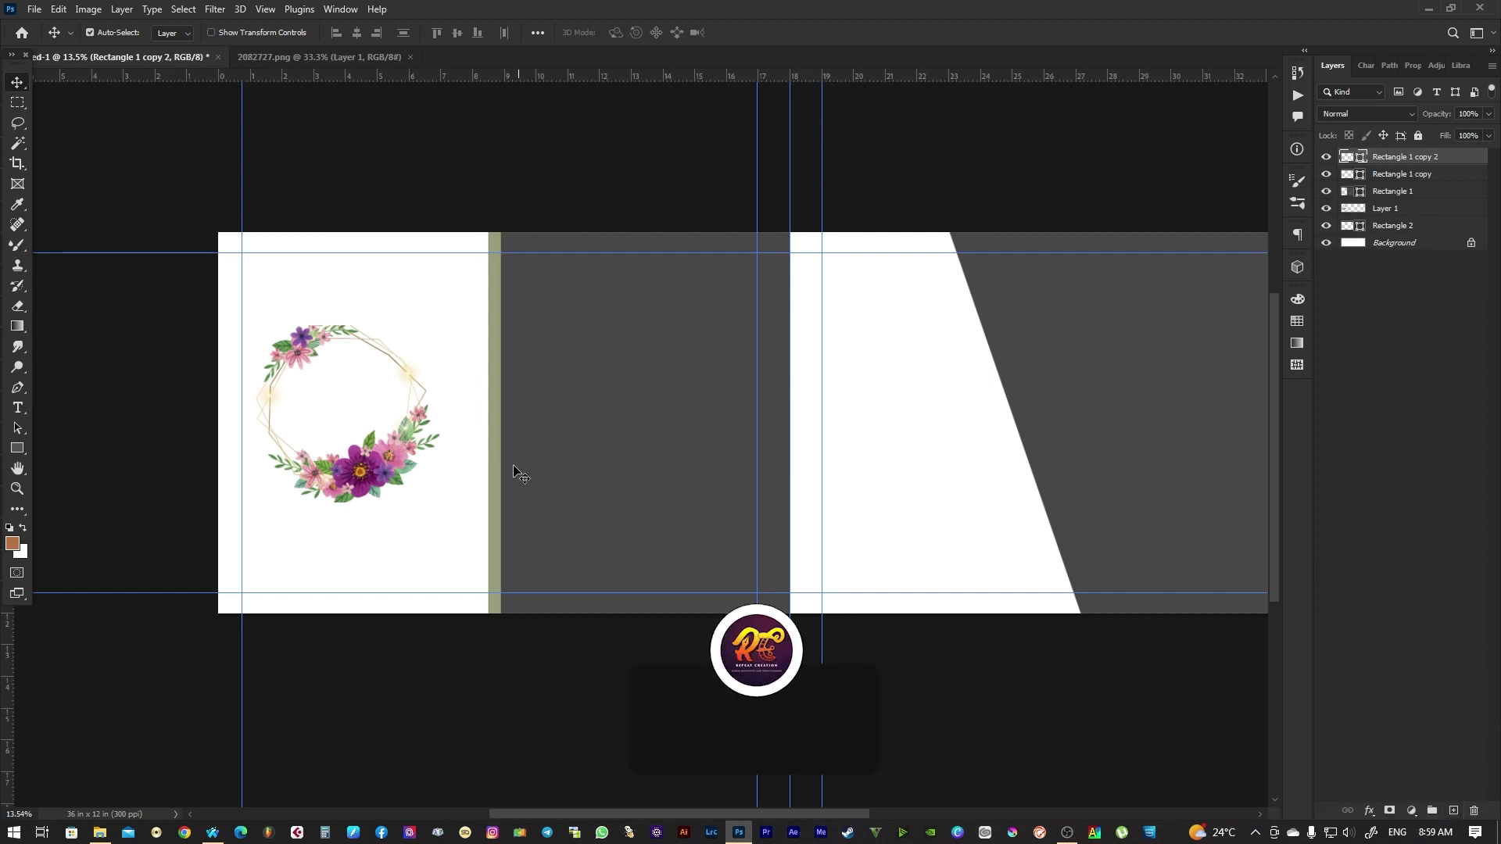
pyautogui.moveTo(496, 469); pyautogui.dragTo(798, 461)
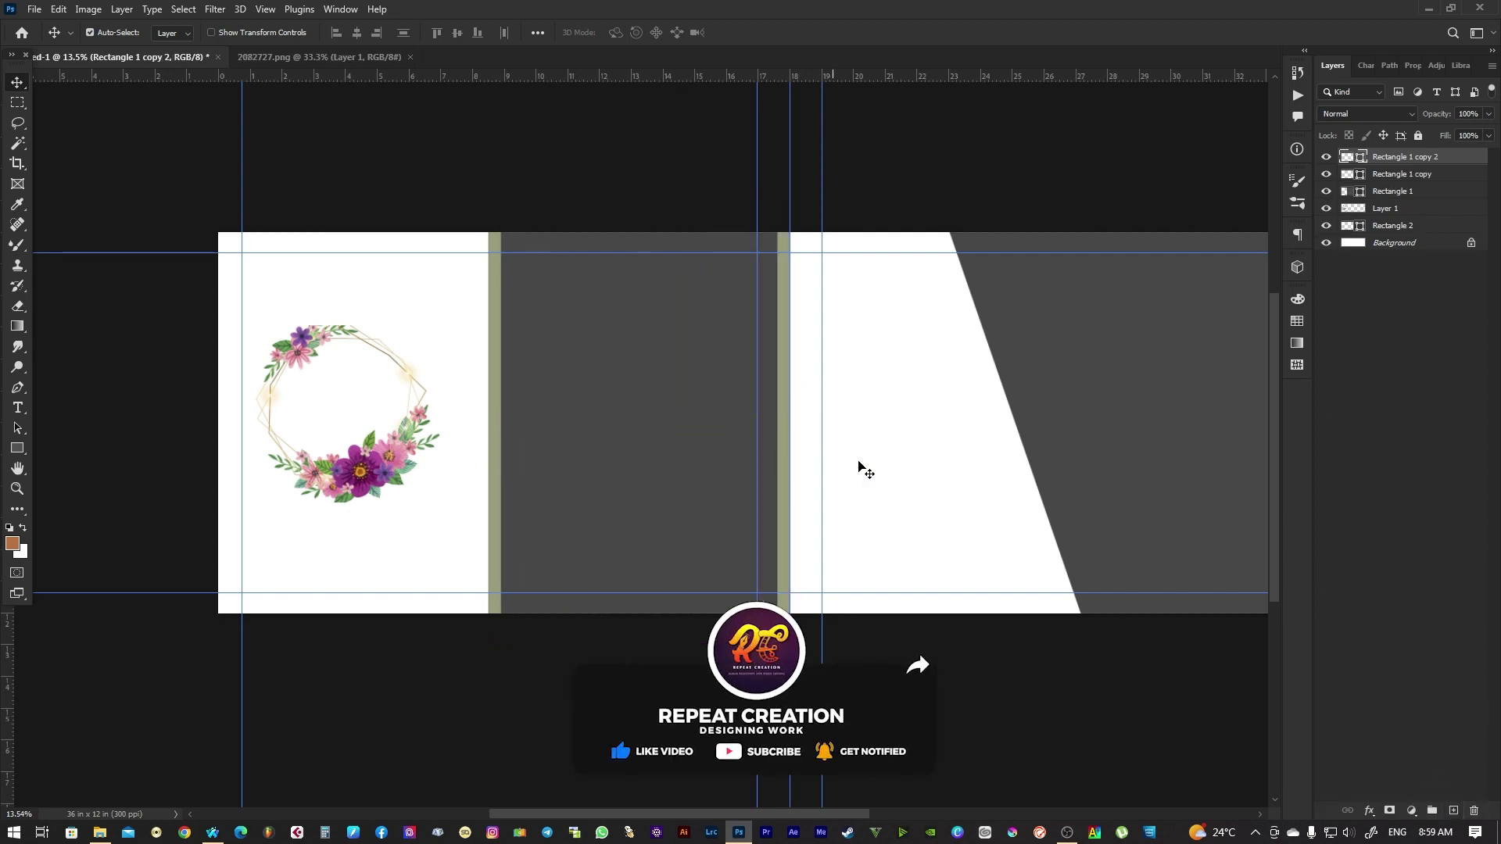
pyautogui.moveTo(1084, 433); pyautogui.dragTo(925, 426)
pyautogui.rightClick(947, 406)
pyautogui.click(970, 412)
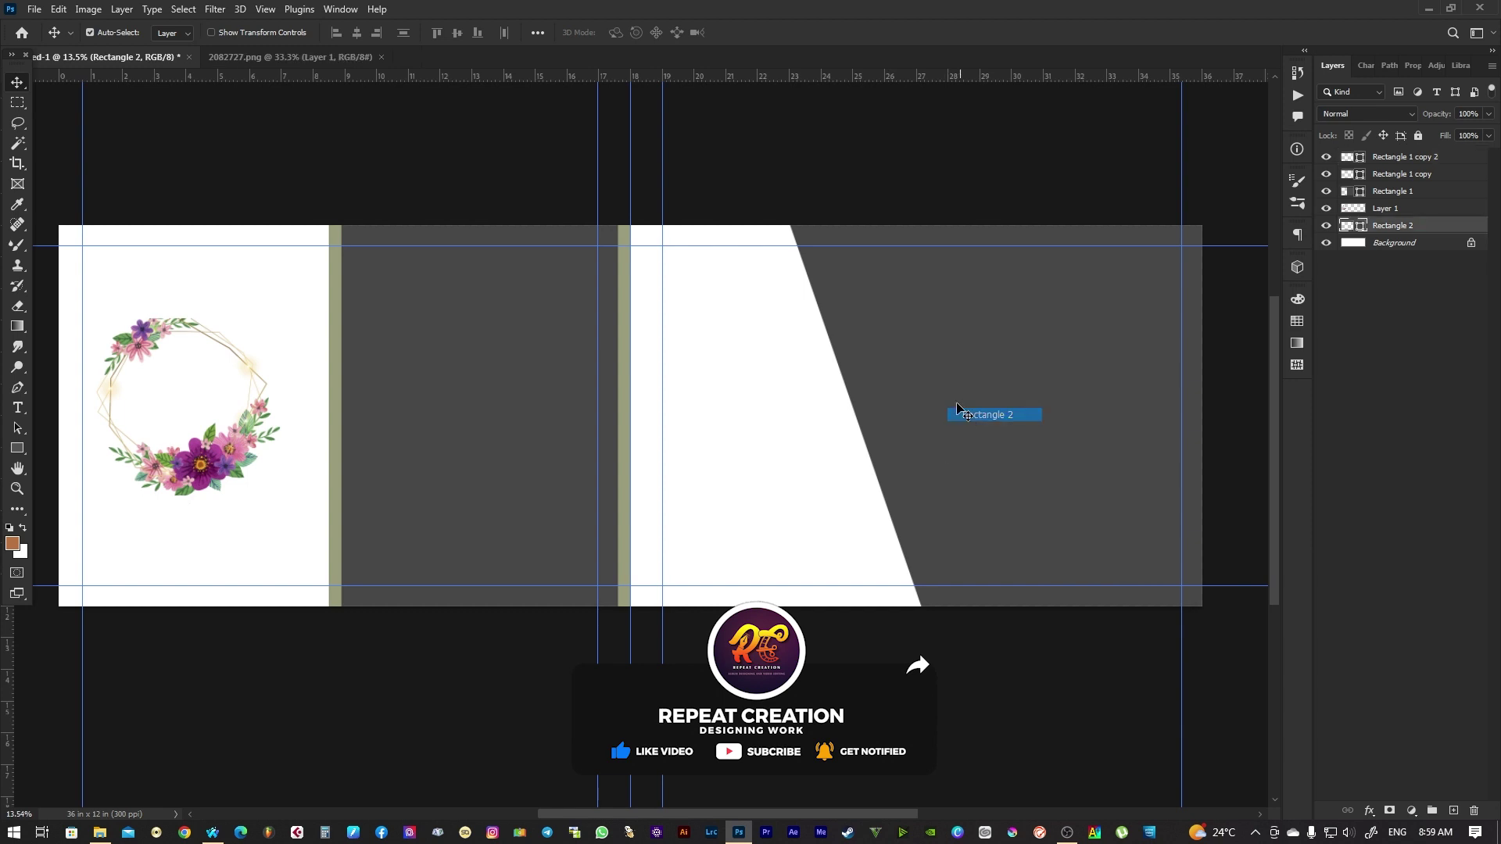
# Duplicate the slanted Rectangle 2 and shift the copy 0.44 in left
pyautogui.rightClick(920, 369)
pyautogui.click(934, 378)
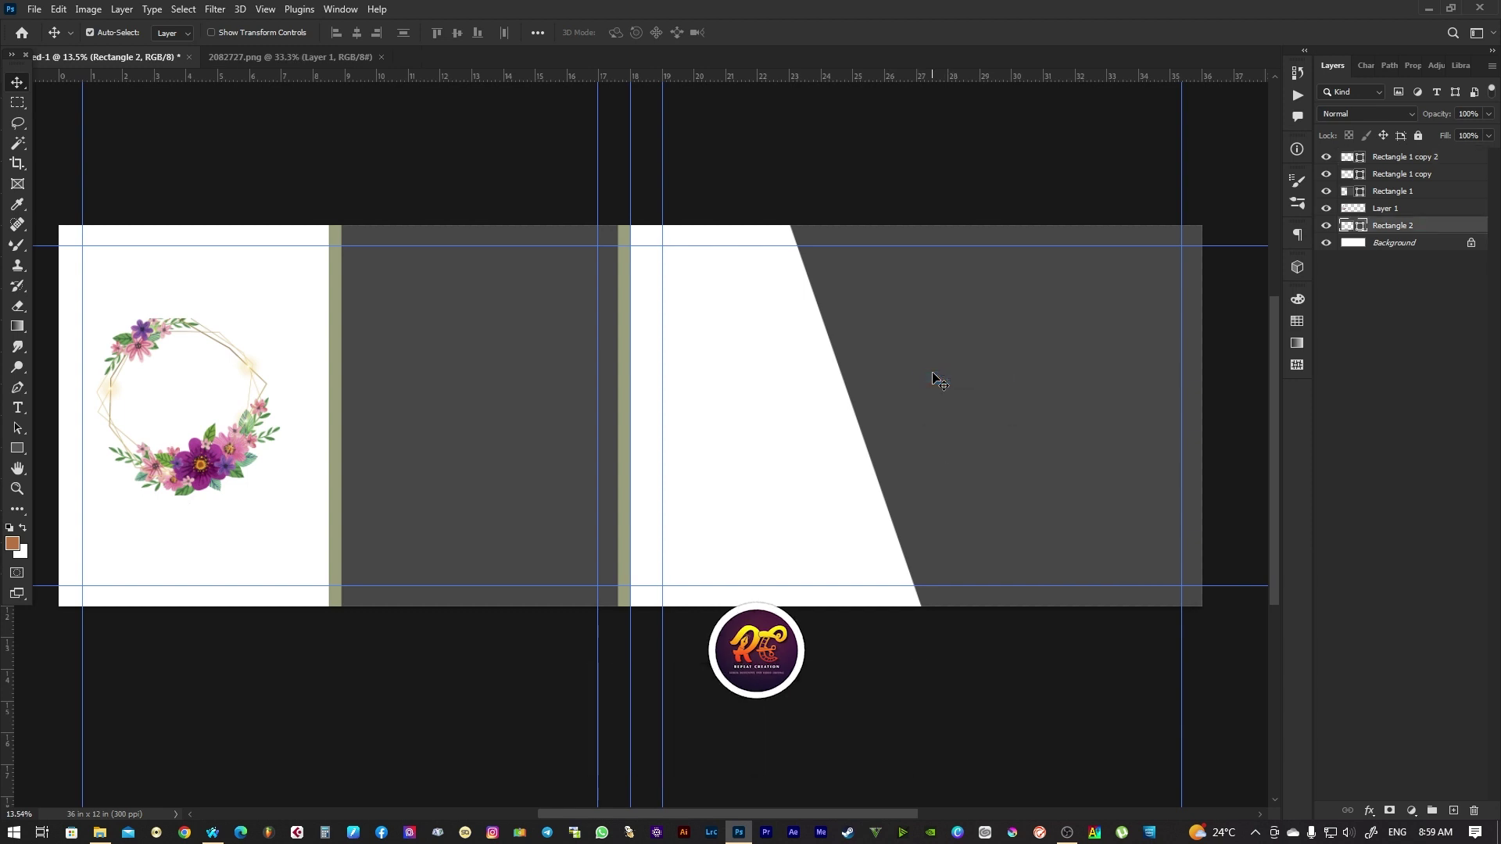
pyautogui.moveTo(1403, 231); pyautogui.dragTo(1453, 810)
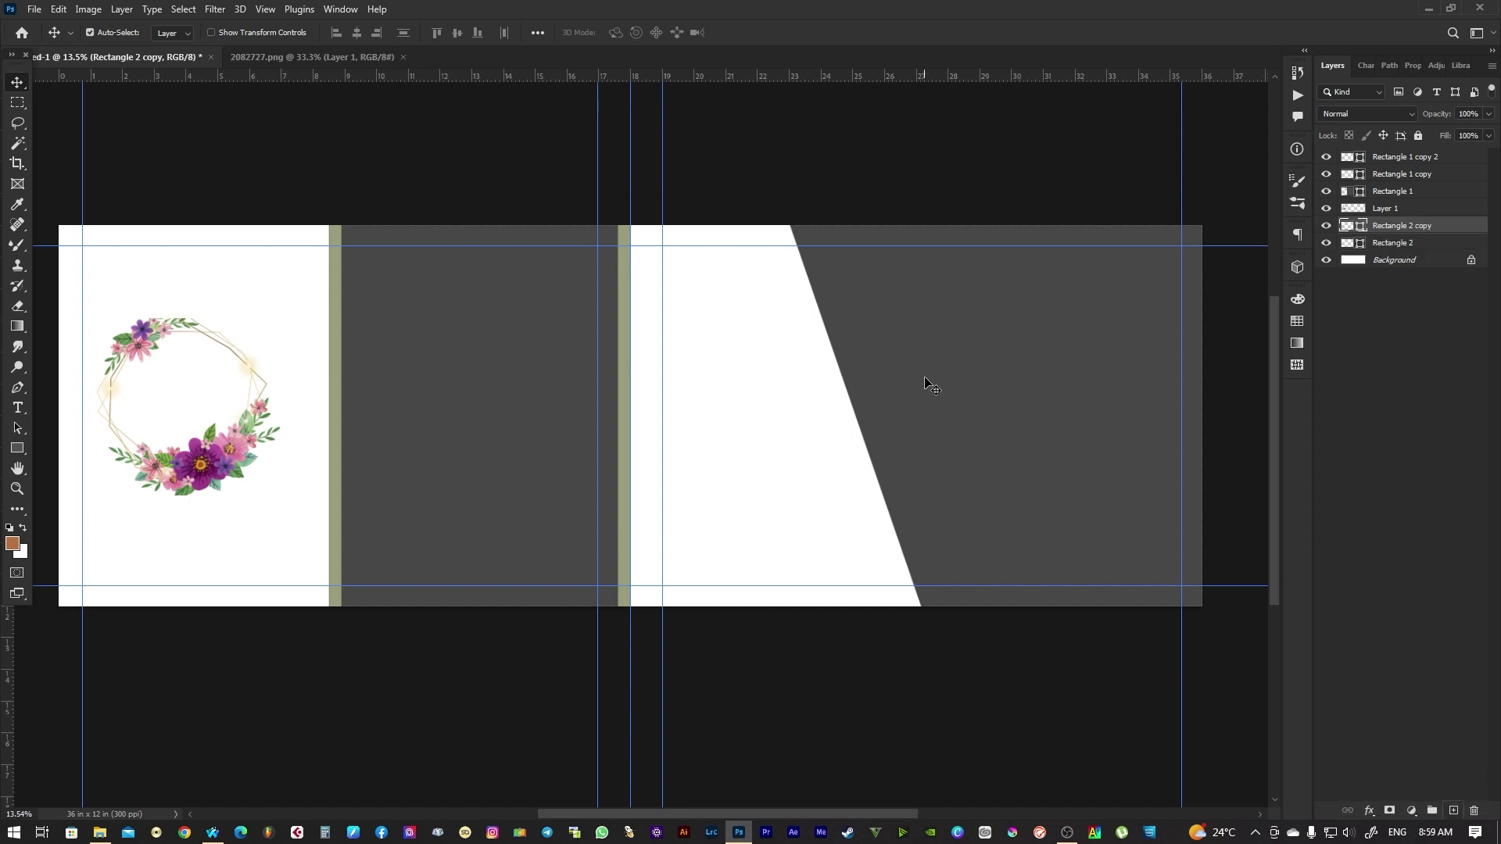
pyautogui.moveTo(924, 380); pyautogui.dragTo(910, 380)
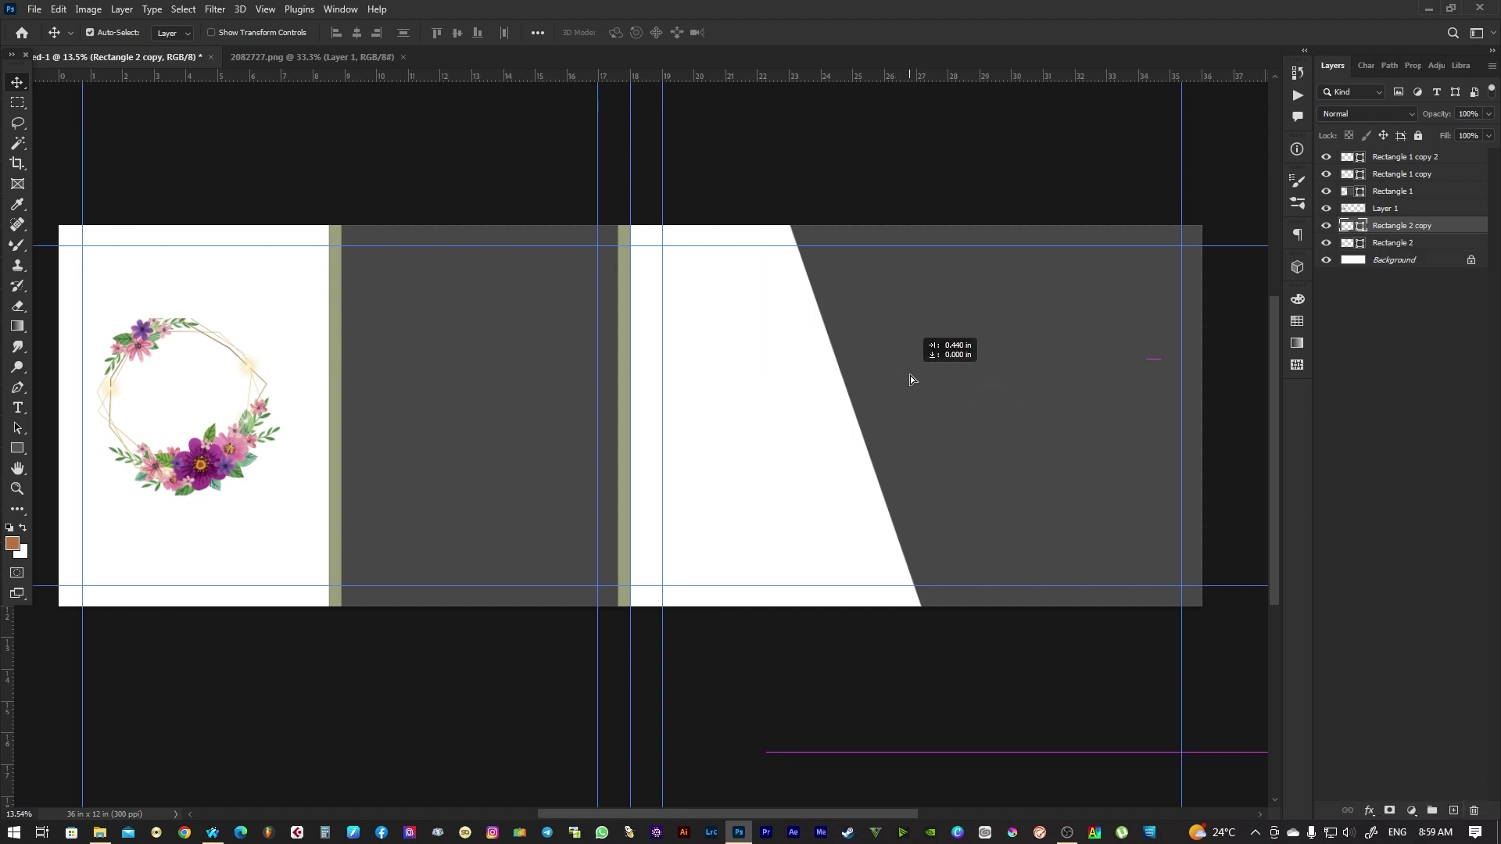
# Fill the original Rectangle 2 with olive green to form the diagonal stripe
pyautogui.rightClick(911, 379)
pyautogui.click(937, 404)
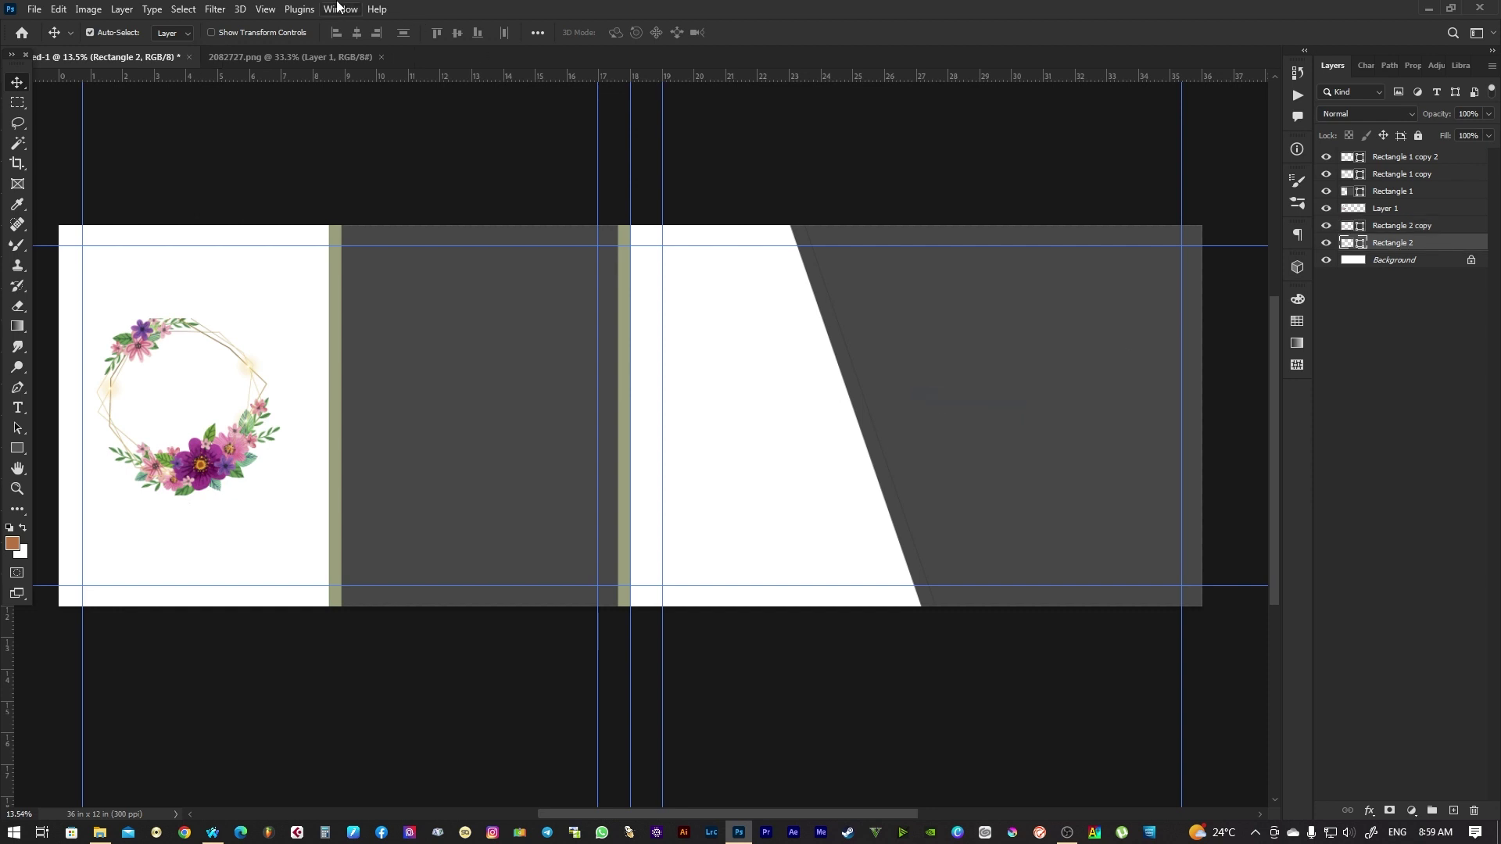
pyautogui.click(340, 8)
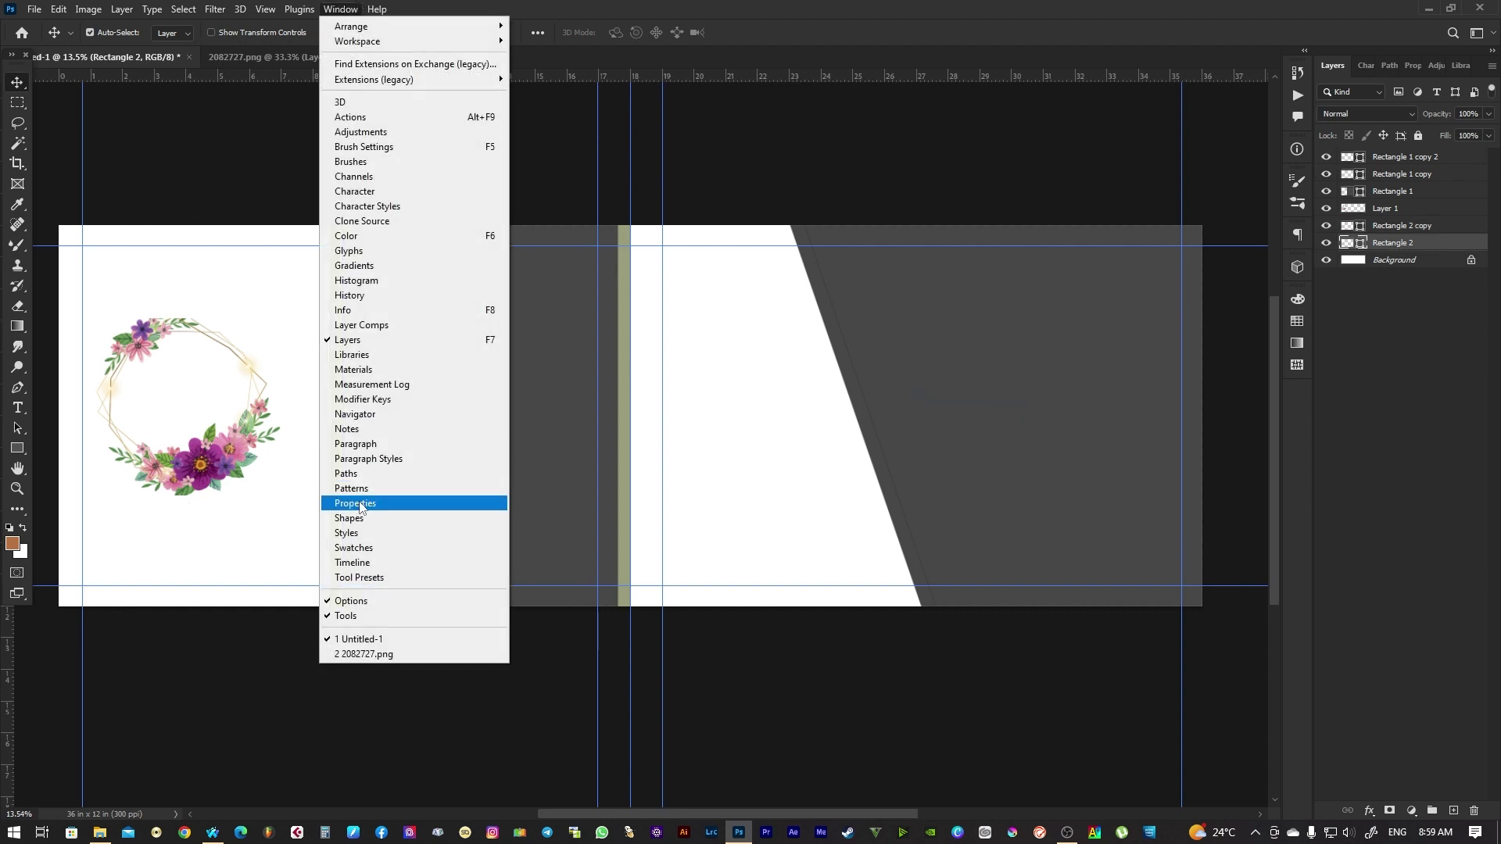
pyautogui.click(360, 505)
pyautogui.click(1373, 230)
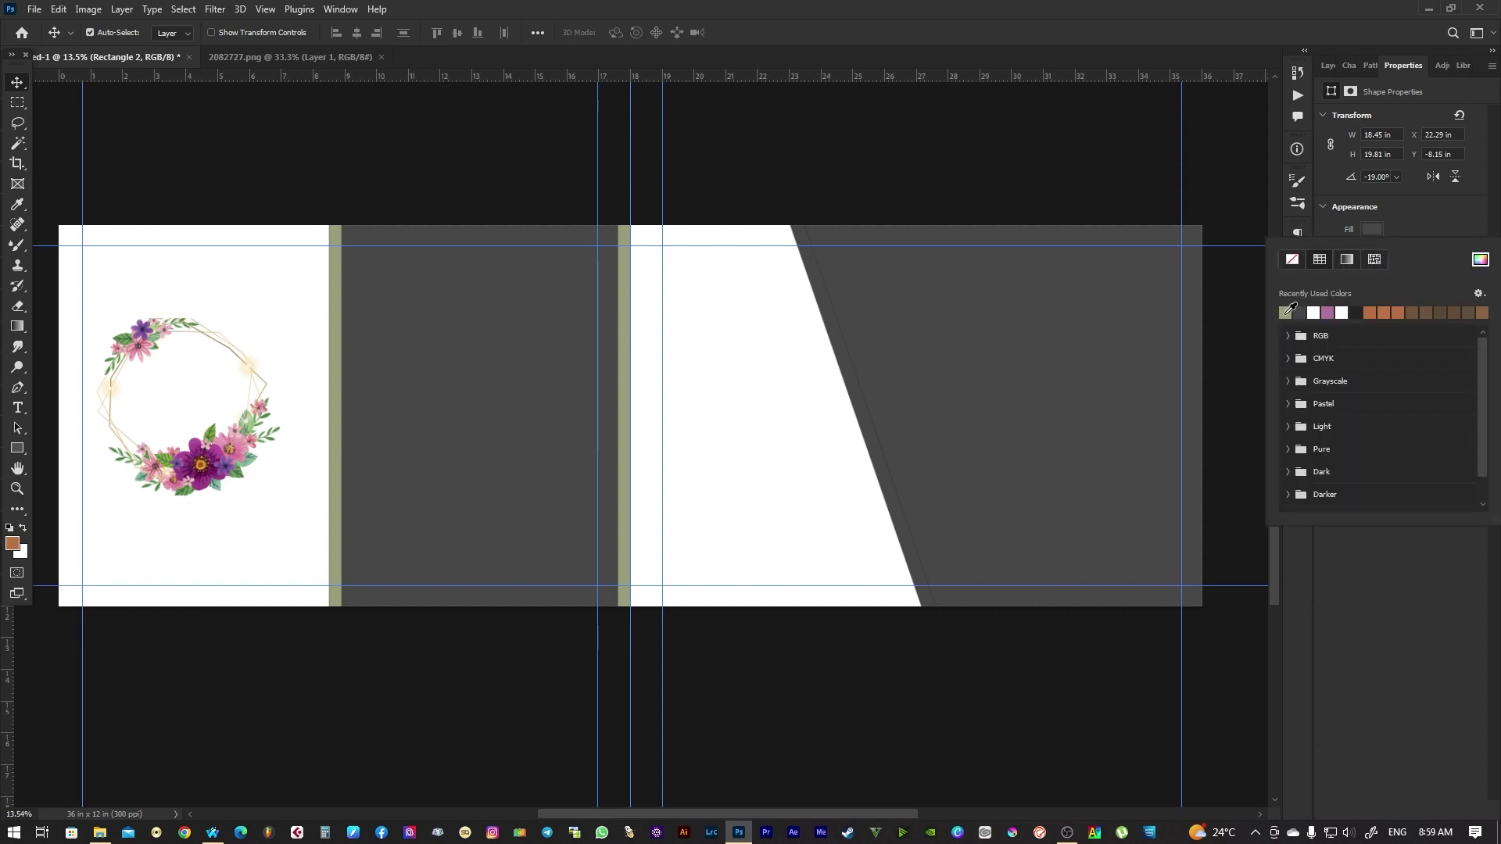
pyautogui.click(807, 463)
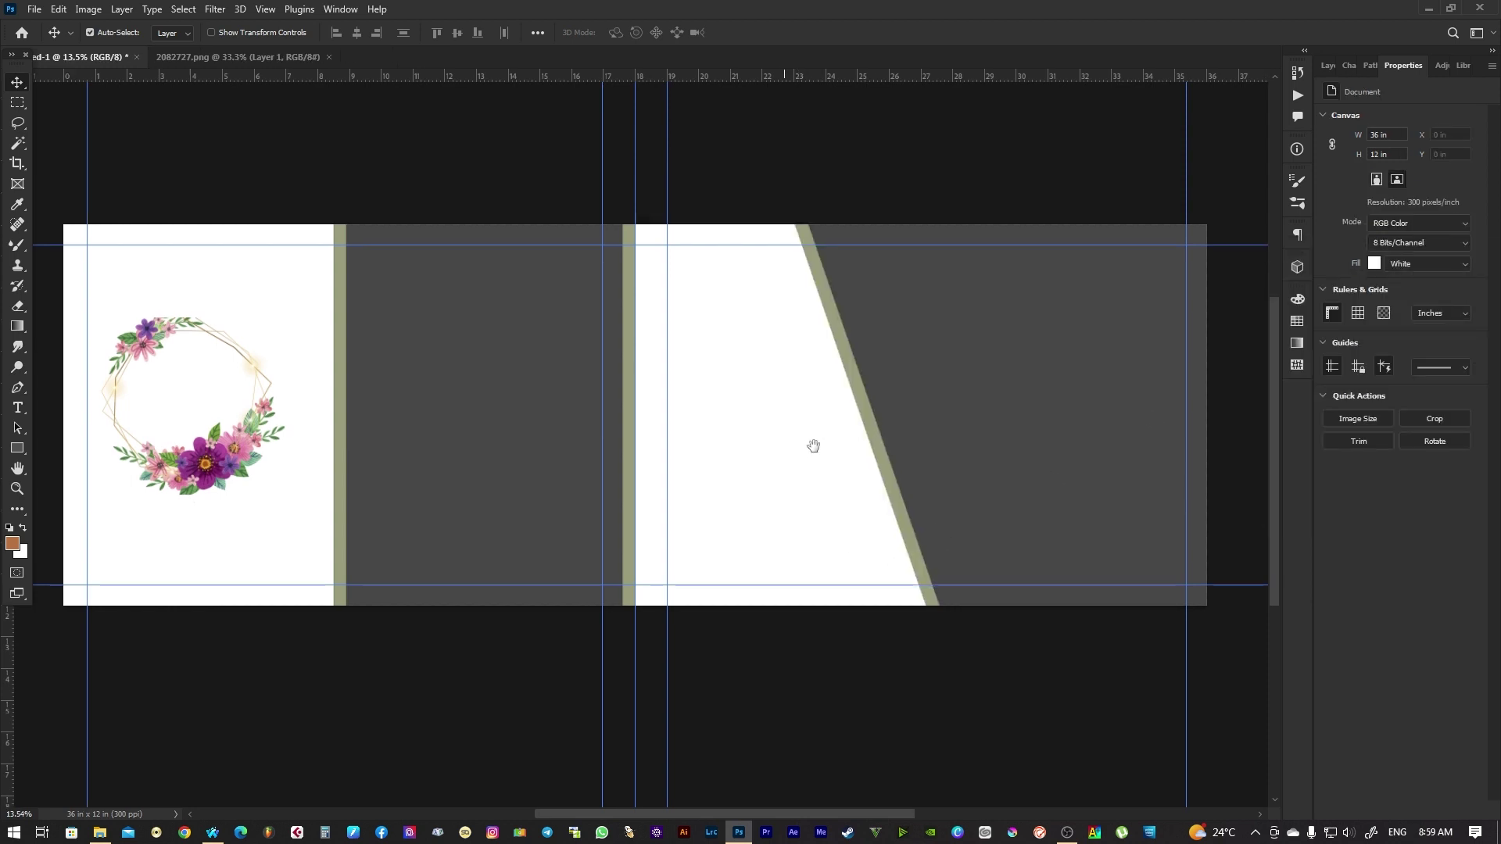
# Draw a dark grey circle on the right panel above the Background layer
pyautogui.rightClick(873, 399)
pyautogui.click(879, 396)
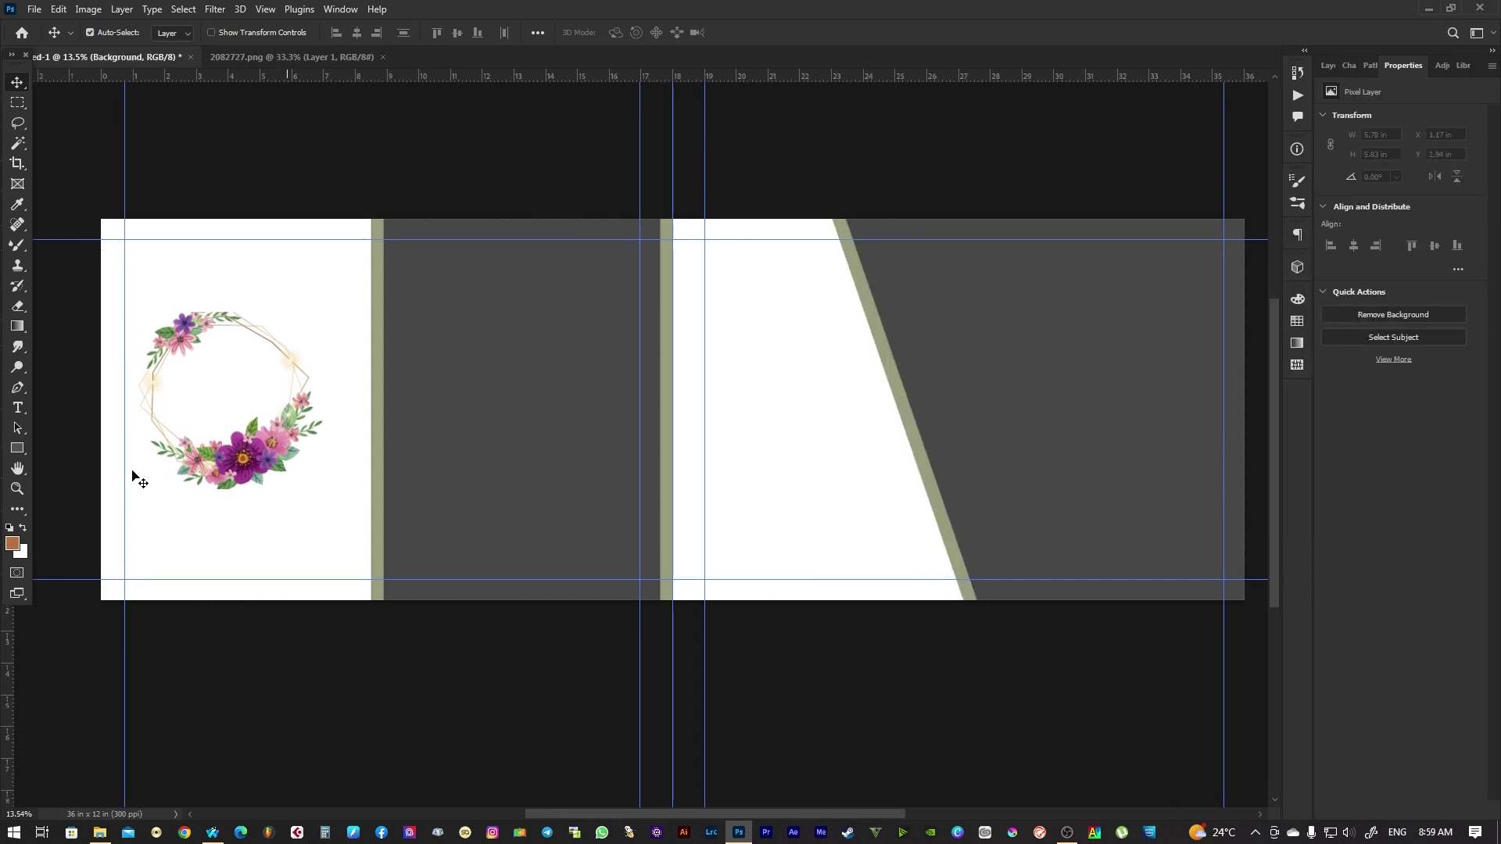
pyautogui.click(21, 452)
pyautogui.click(79, 463)
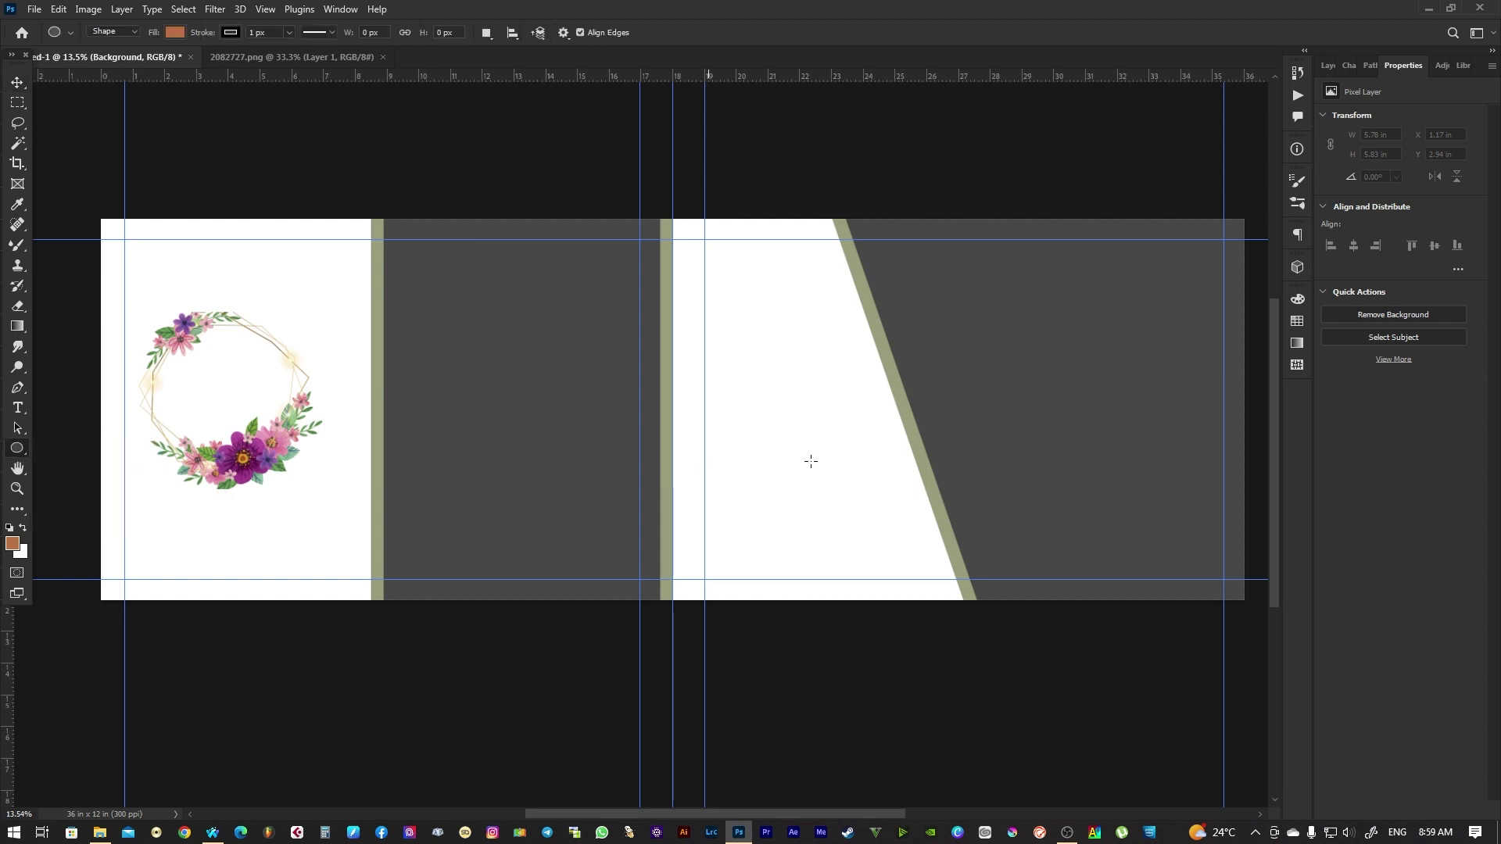
pyautogui.moveTo(751, 300); pyautogui.dragTo(932, 480)
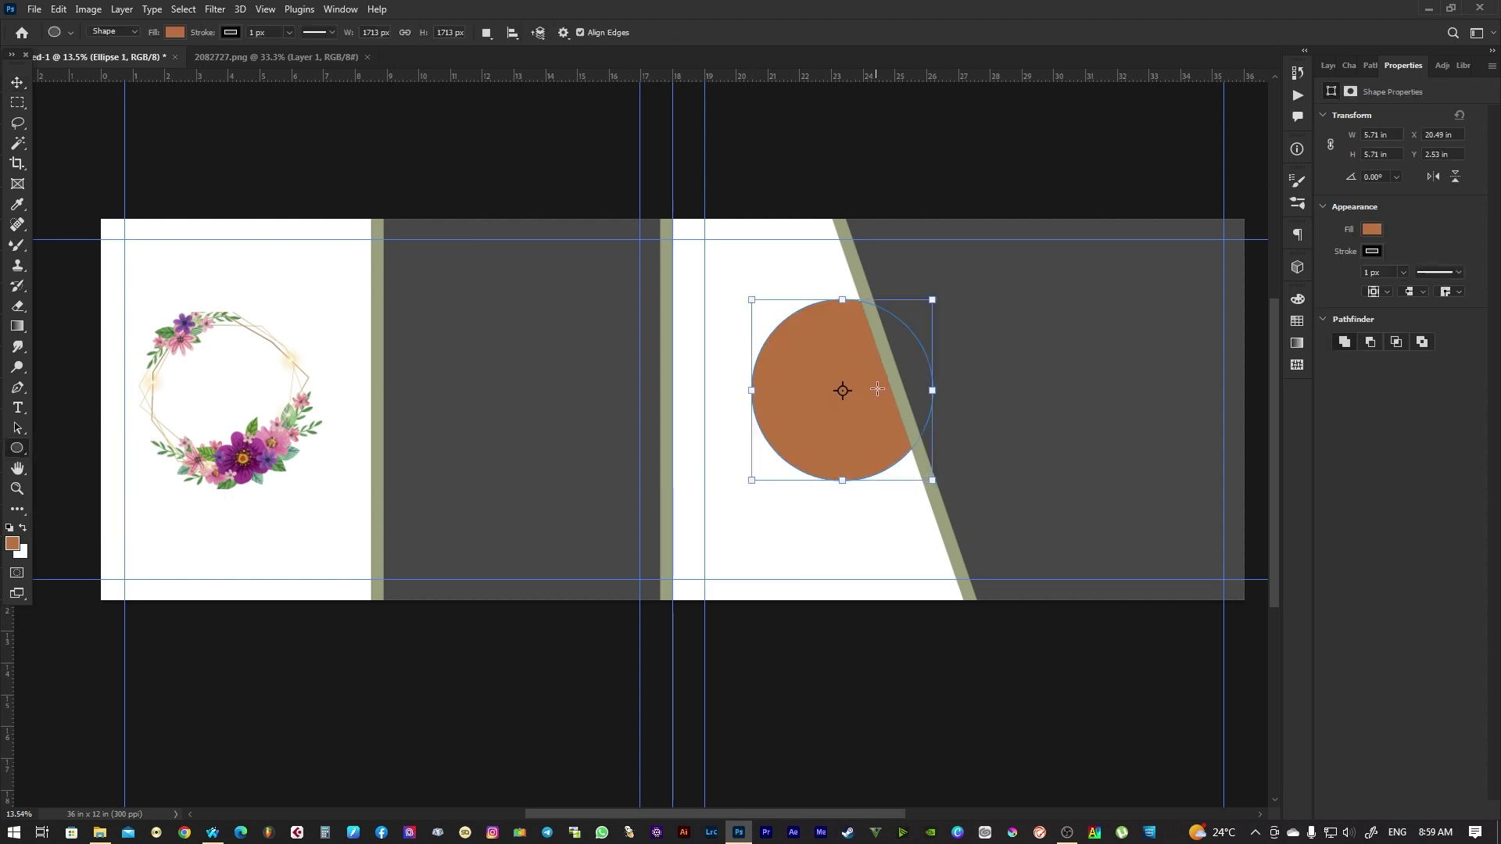
pyautogui.click(1379, 236)
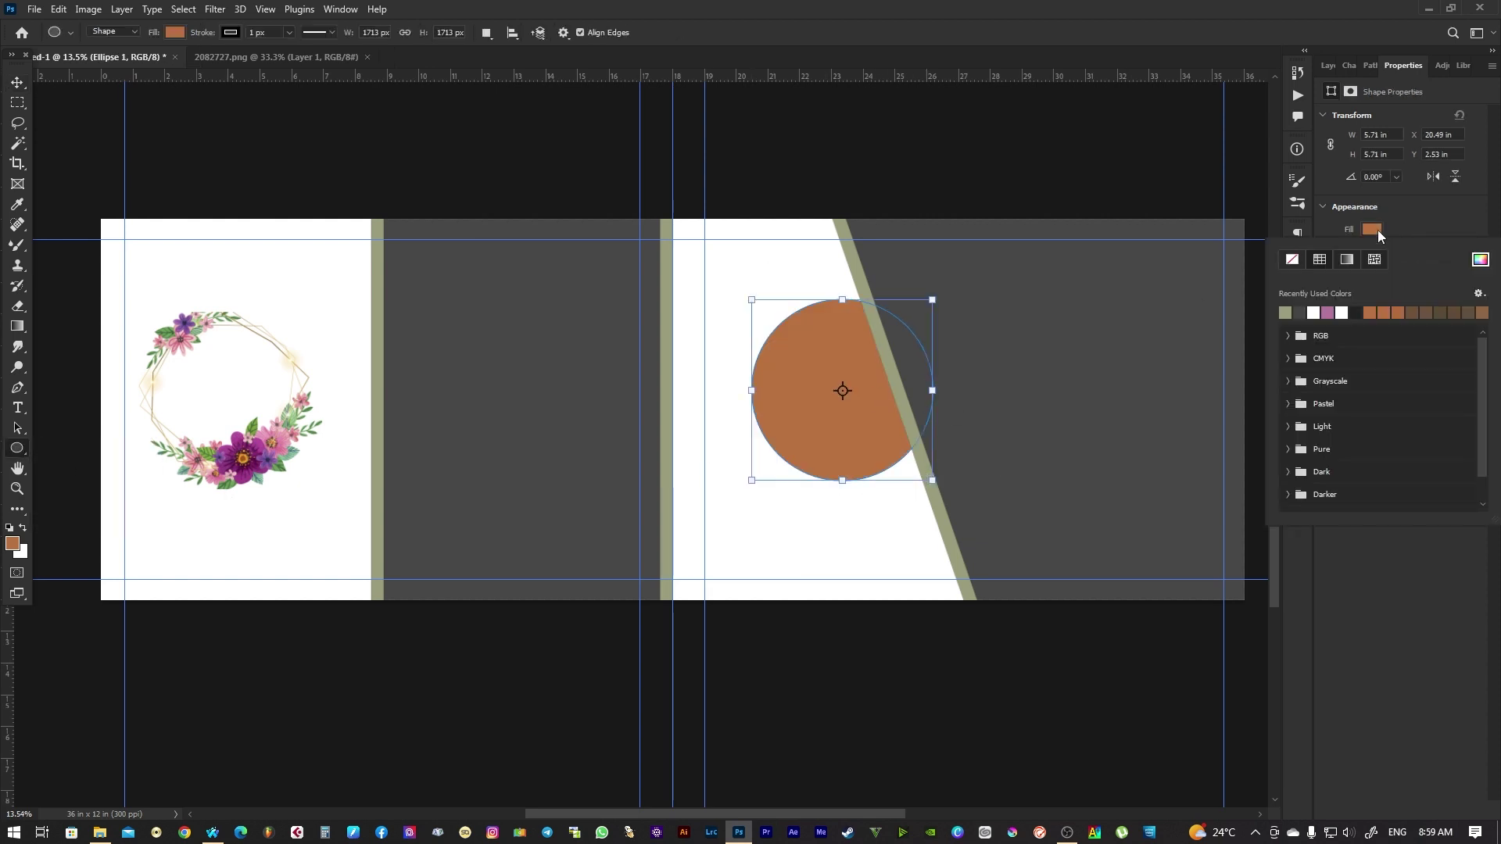
pyautogui.click(1304, 311)
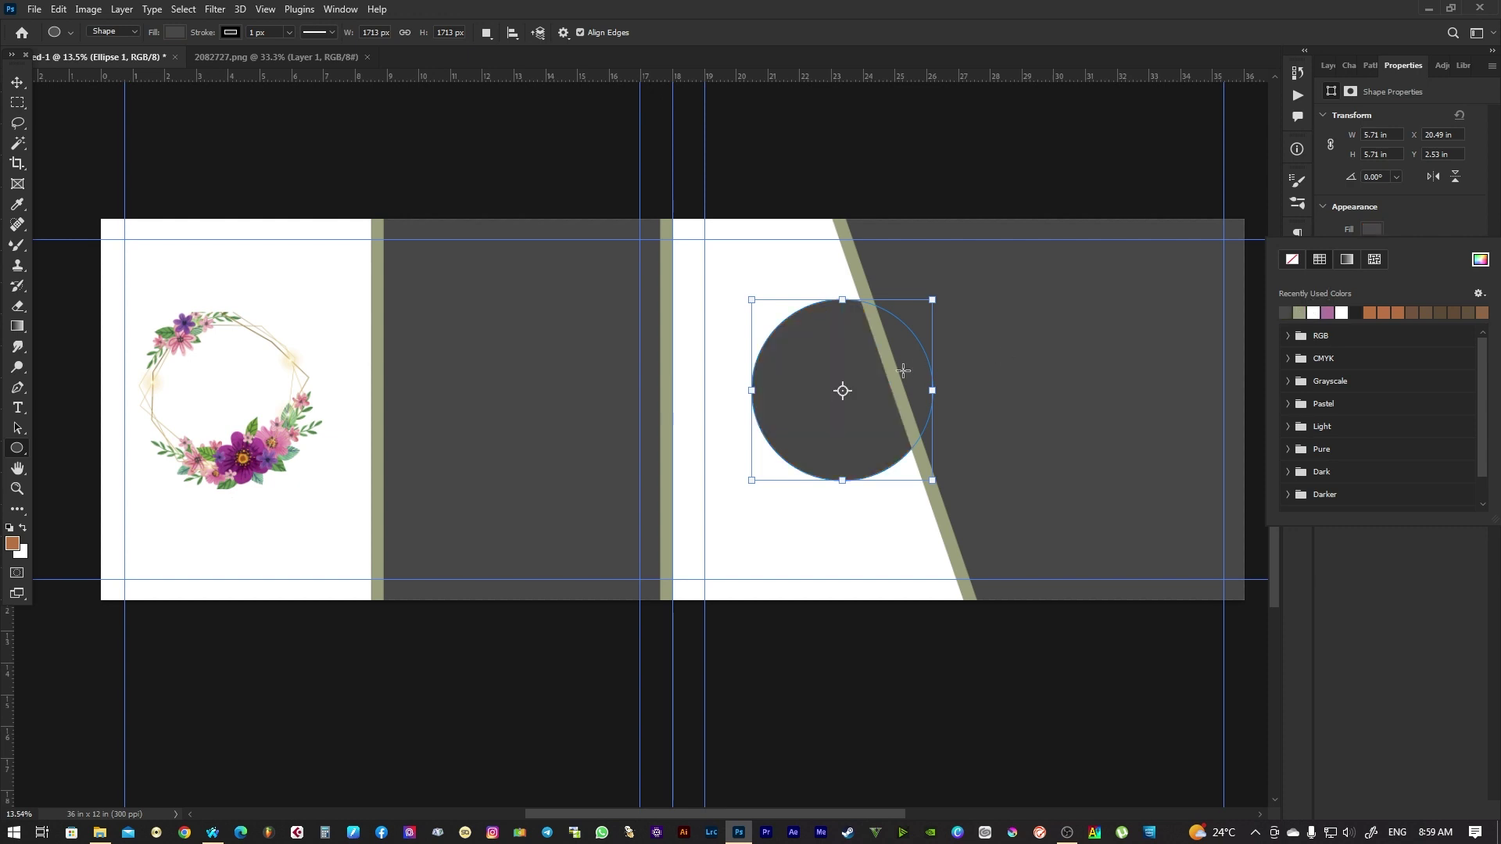
# Move the circle up and to the right, then show the Layers panel
pyautogui.press('v')
pyautogui.moveTo(859, 380); pyautogui.dragTo(880, 356)
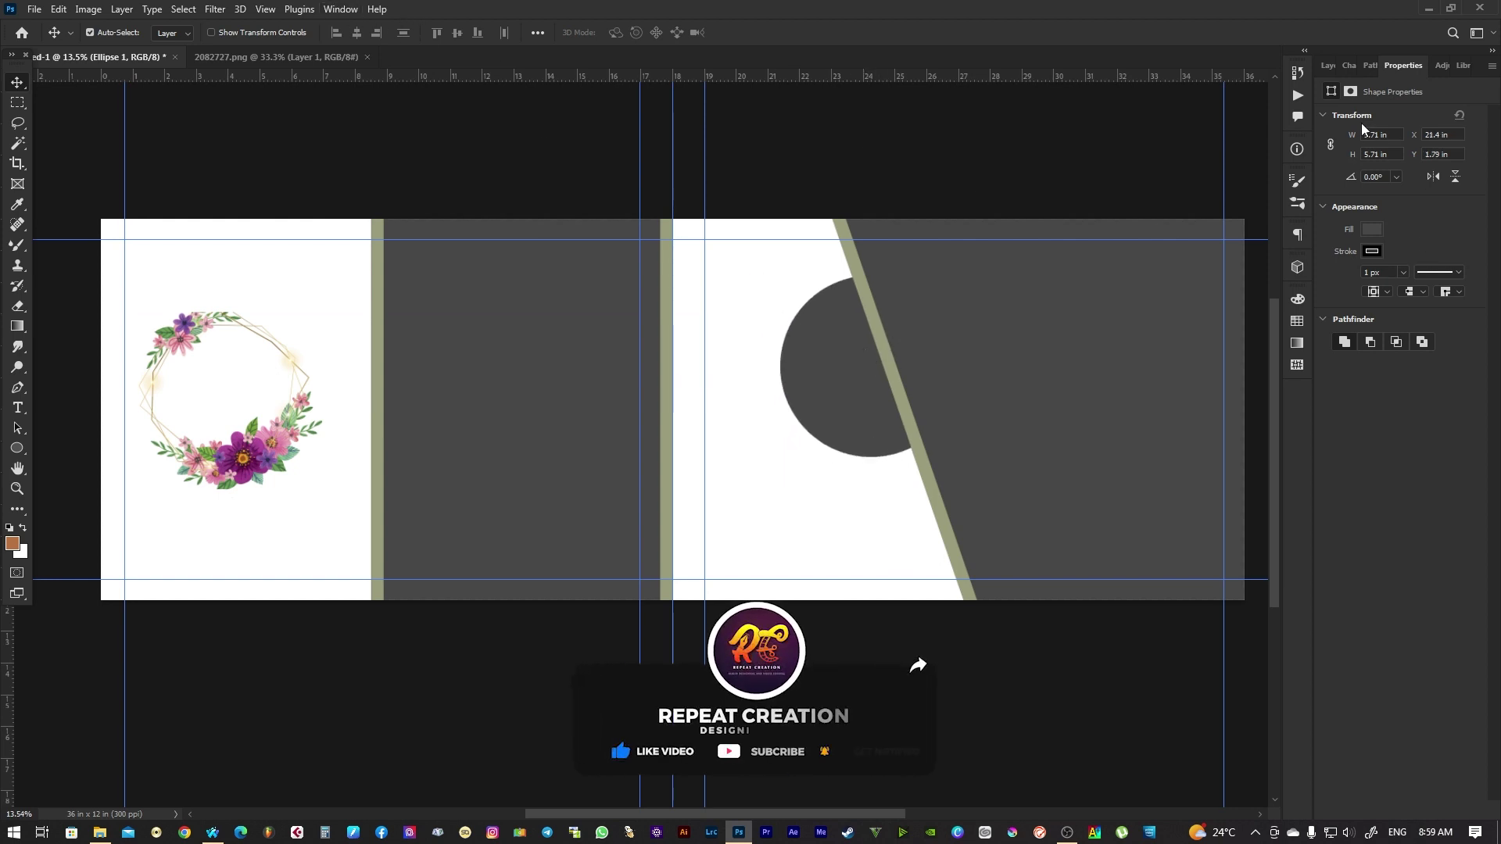
pyautogui.click(341, 8)
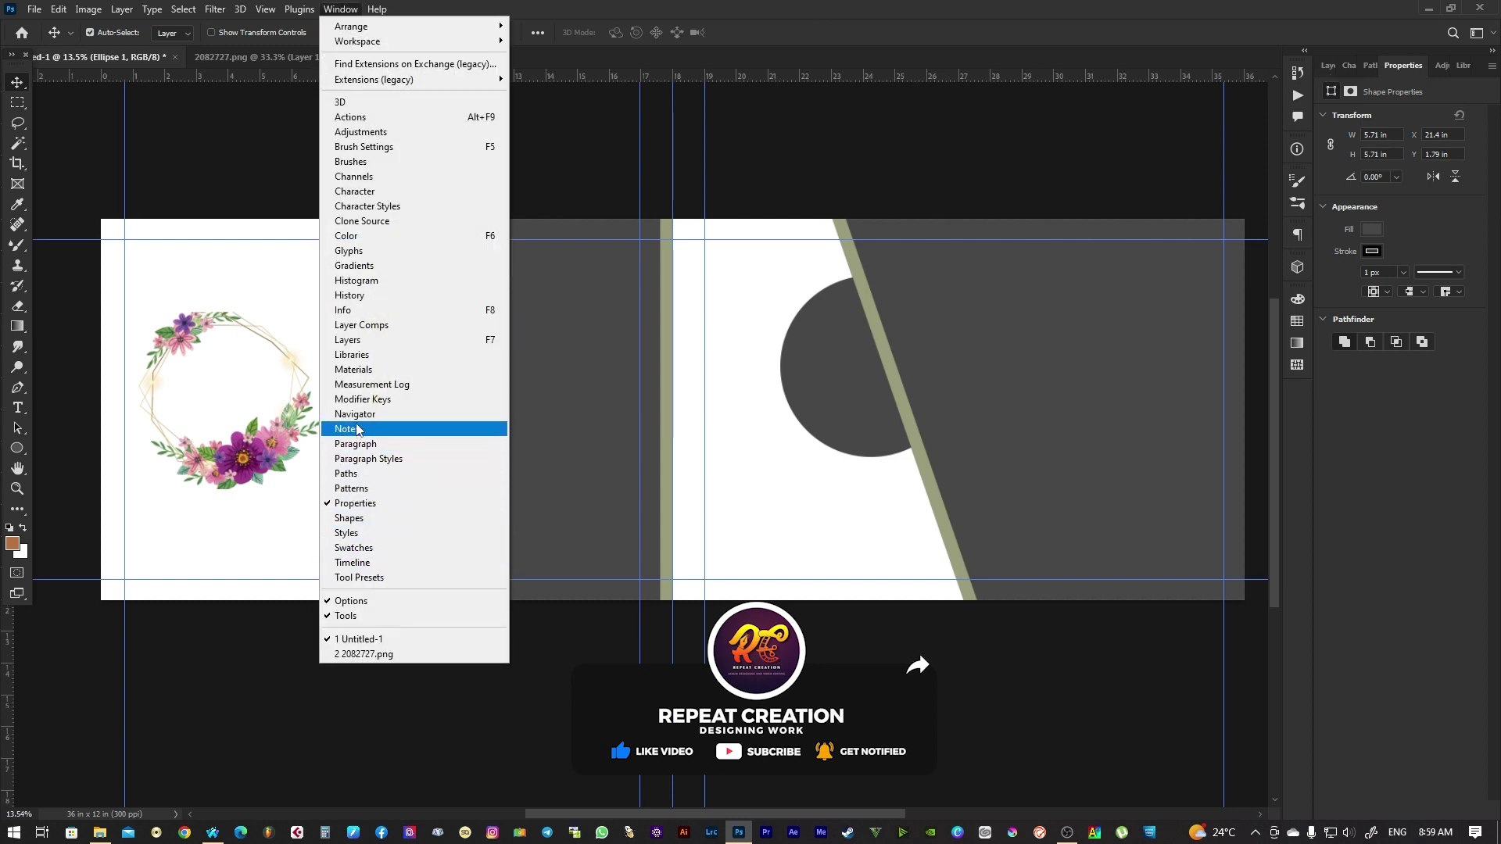
pyautogui.click(348, 339)
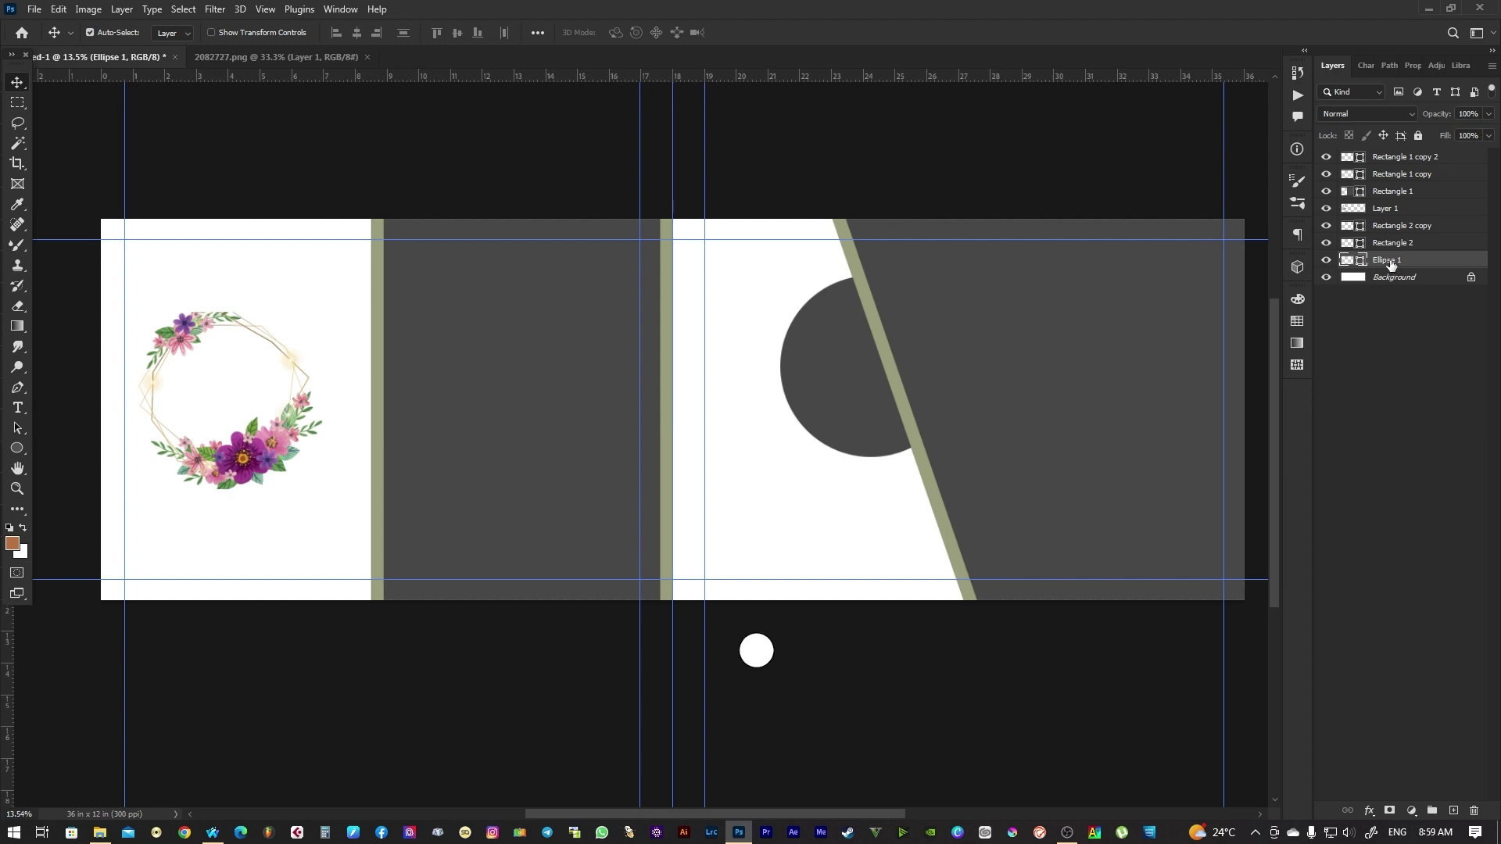
# Move Ellipse 1 to the top and add a smaller concentric copy
pyautogui.moveTo(1392, 260); pyautogui.dragTo(1391, 153)
pyautogui.moveTo(897, 412)
pyautogui.mouseDown()
pyautogui.moveTo(864, 378)
pyautogui.moveTo(874, 494)
pyautogui.moveTo(875, 476)
pyautogui.mouseUp()
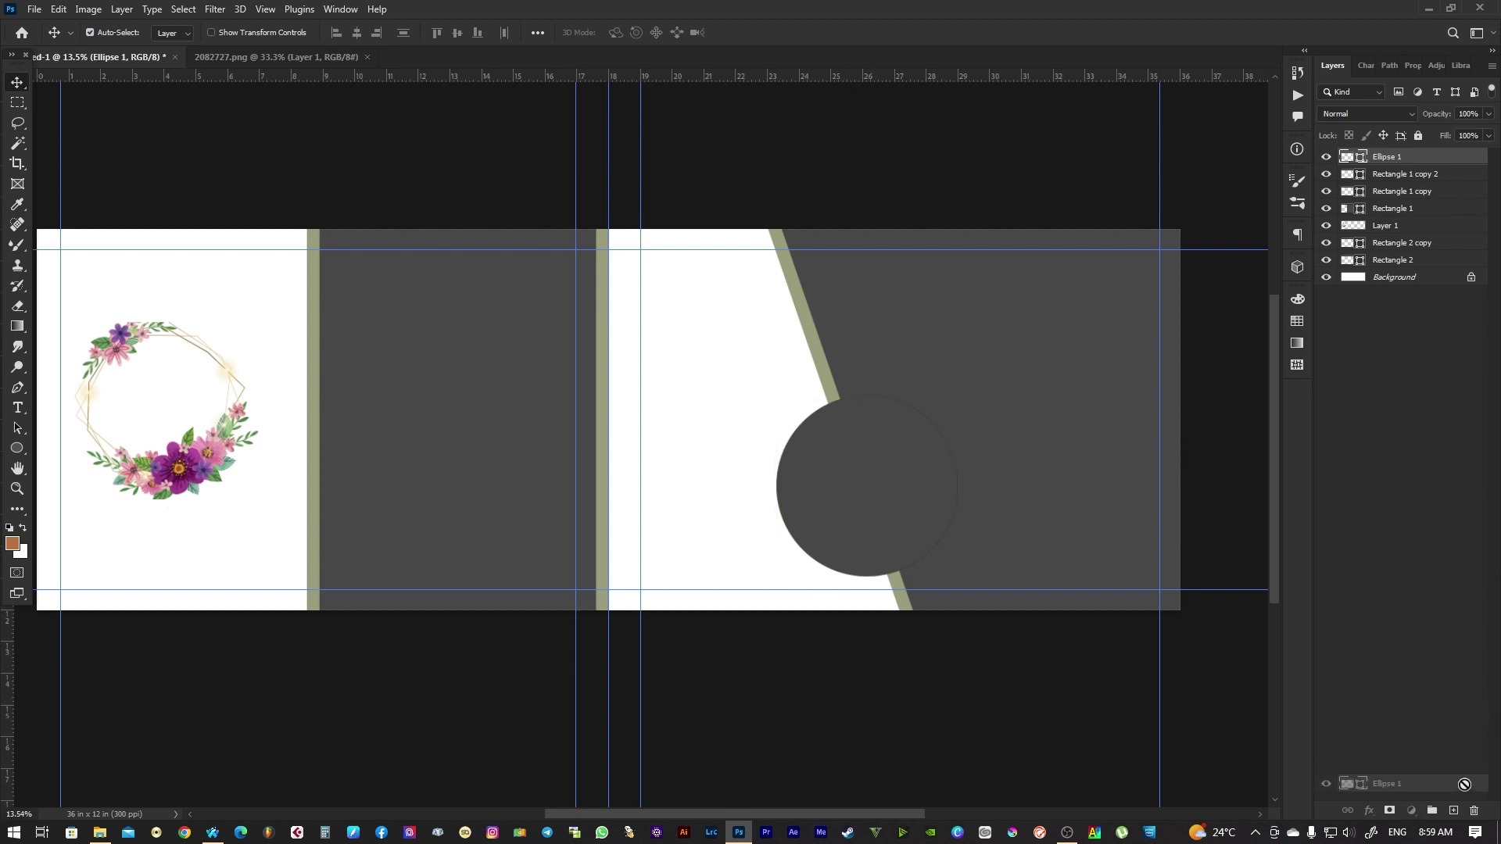
pyautogui.moveTo(1408, 169); pyautogui.dragTo(1453, 811)
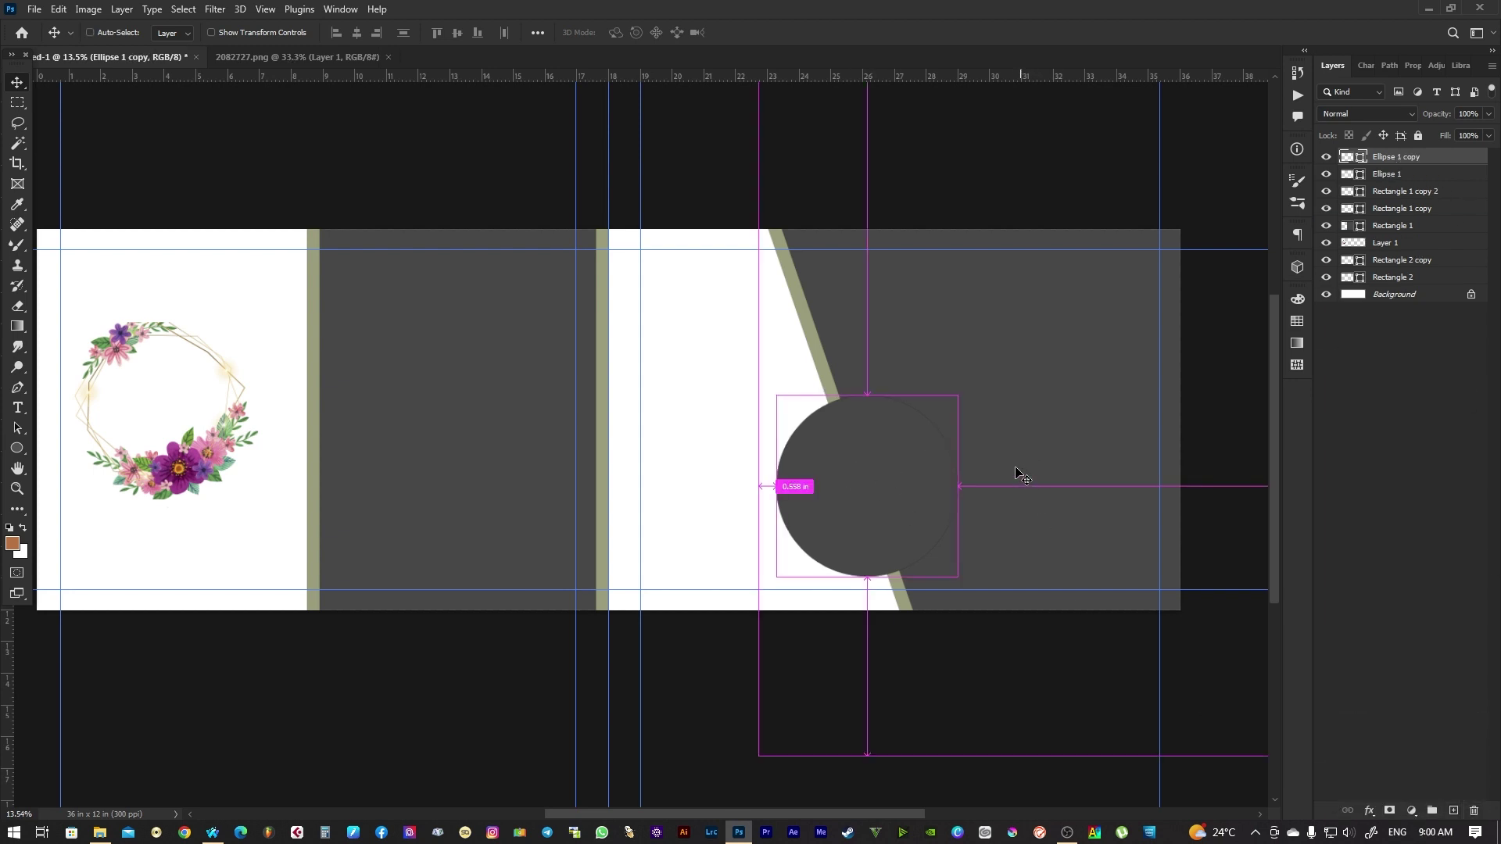
pyautogui.click(60, 8)
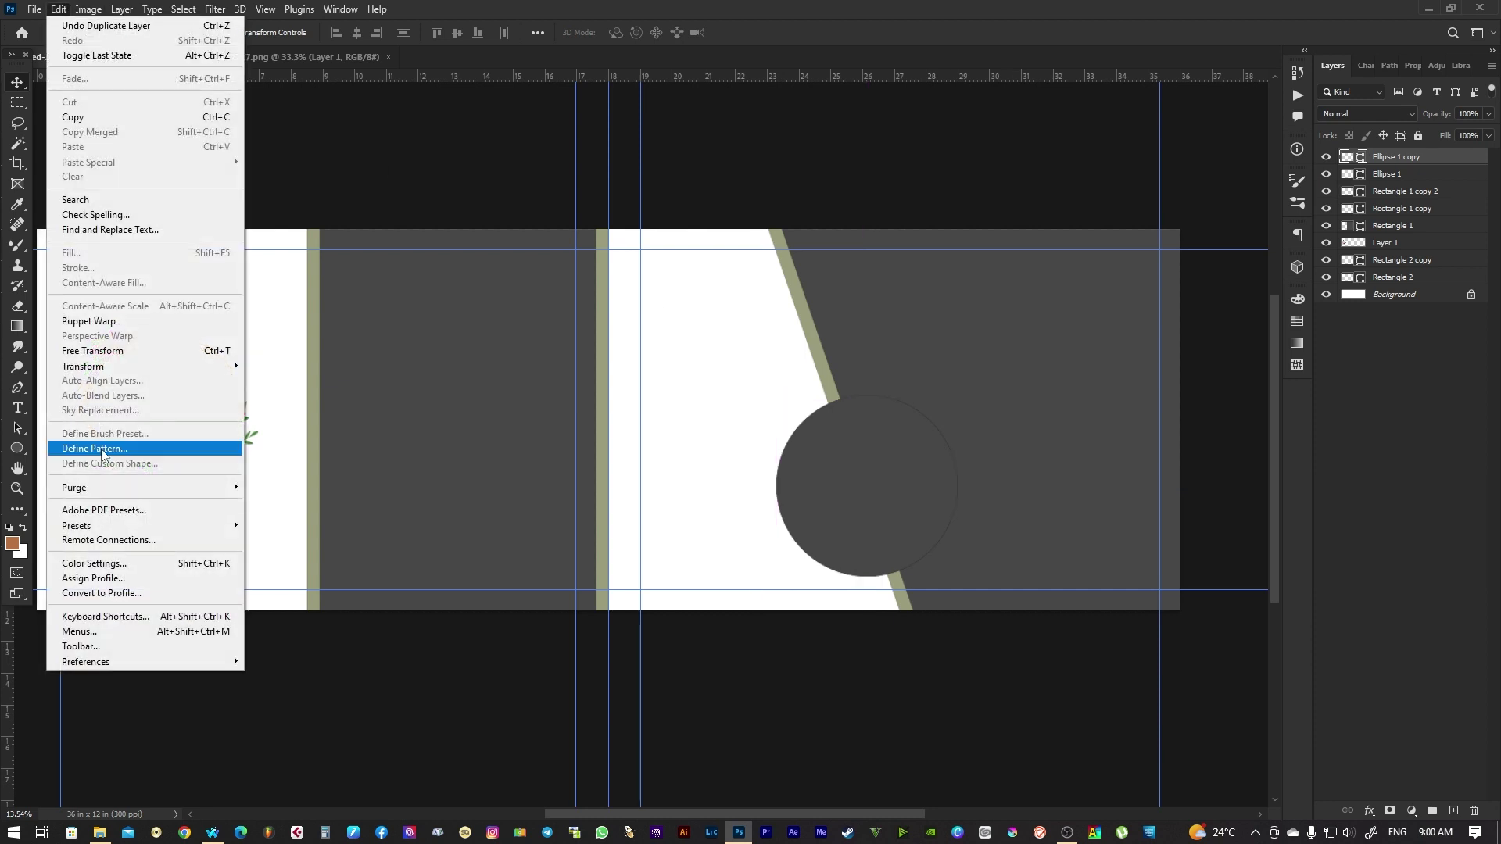
pyautogui.click(113, 356)
pyautogui.moveTo(958, 394); pyautogui.dragTo(932, 420)
pyautogui.press('Return')
# Select the larger Ellipse 1 circle and show its shape properties
pyautogui.rightClick(933, 420)
pyautogui.click(938, 436)
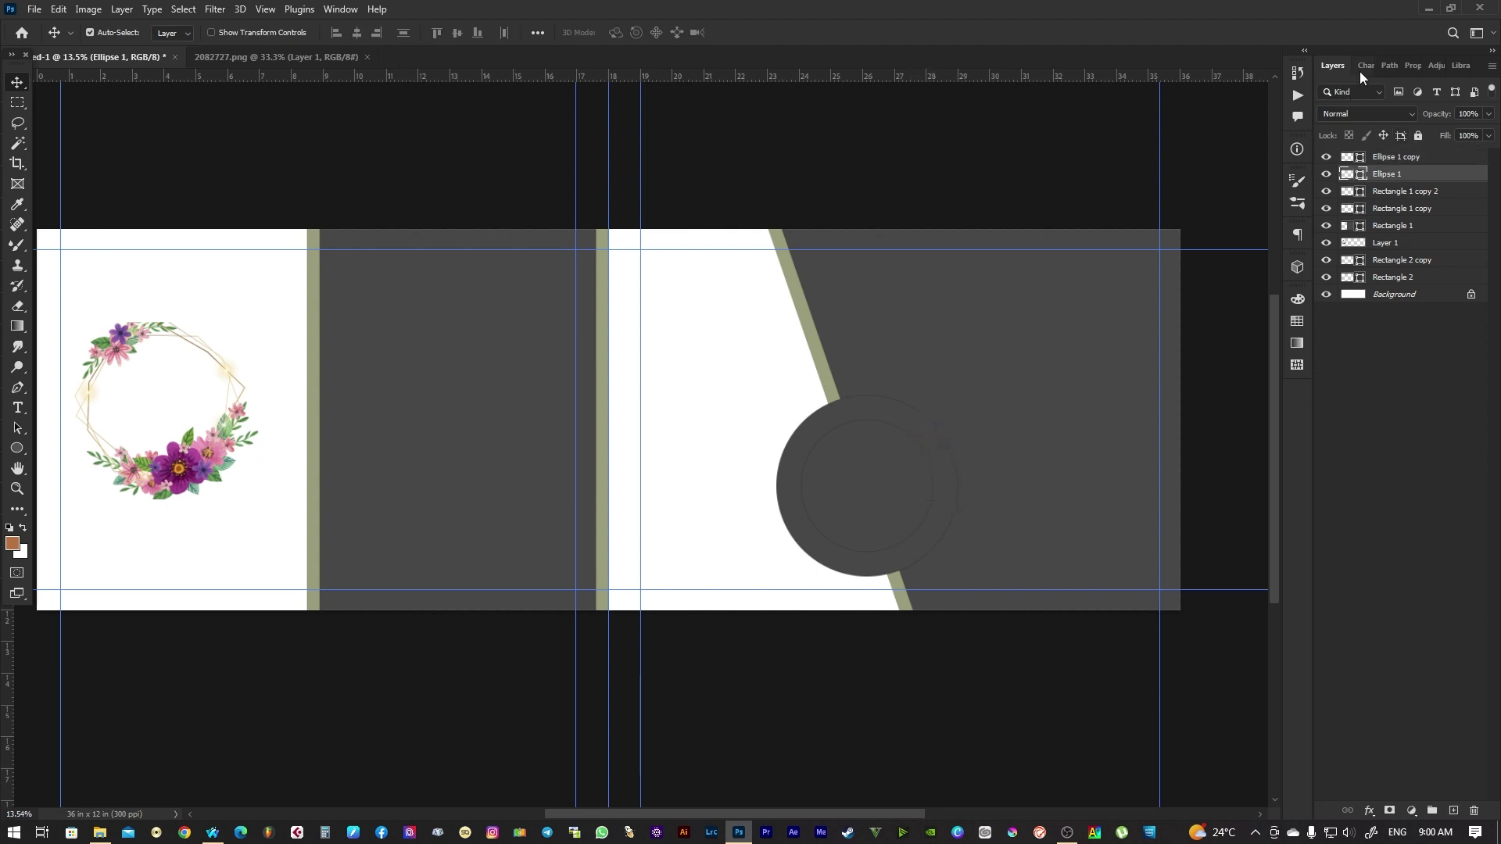
pyautogui.click(1410, 69)
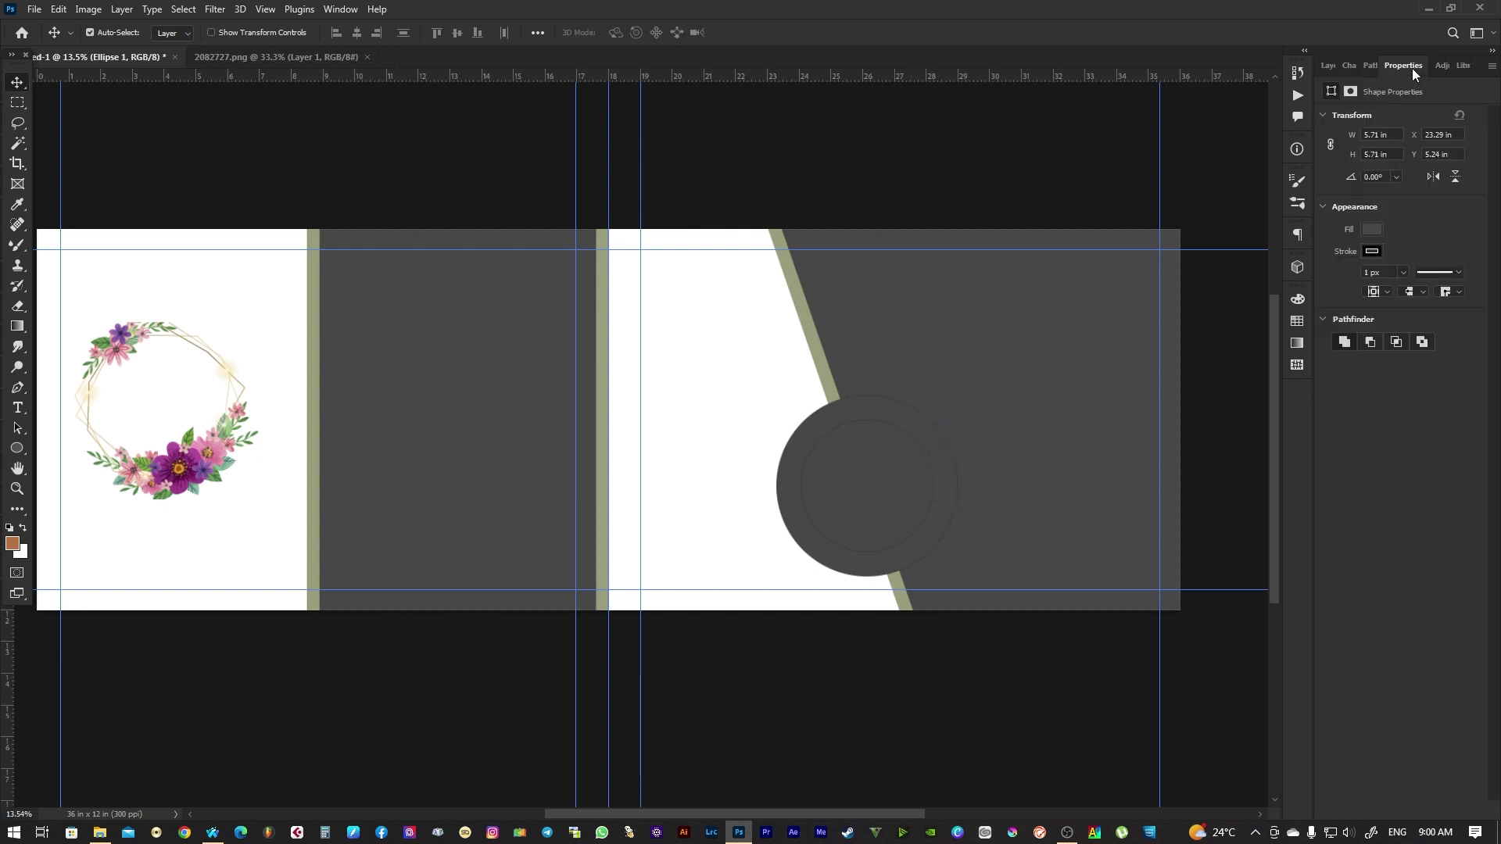
# Fill the larger Ellipse 1 circle with white
pyautogui.click(1371, 228)
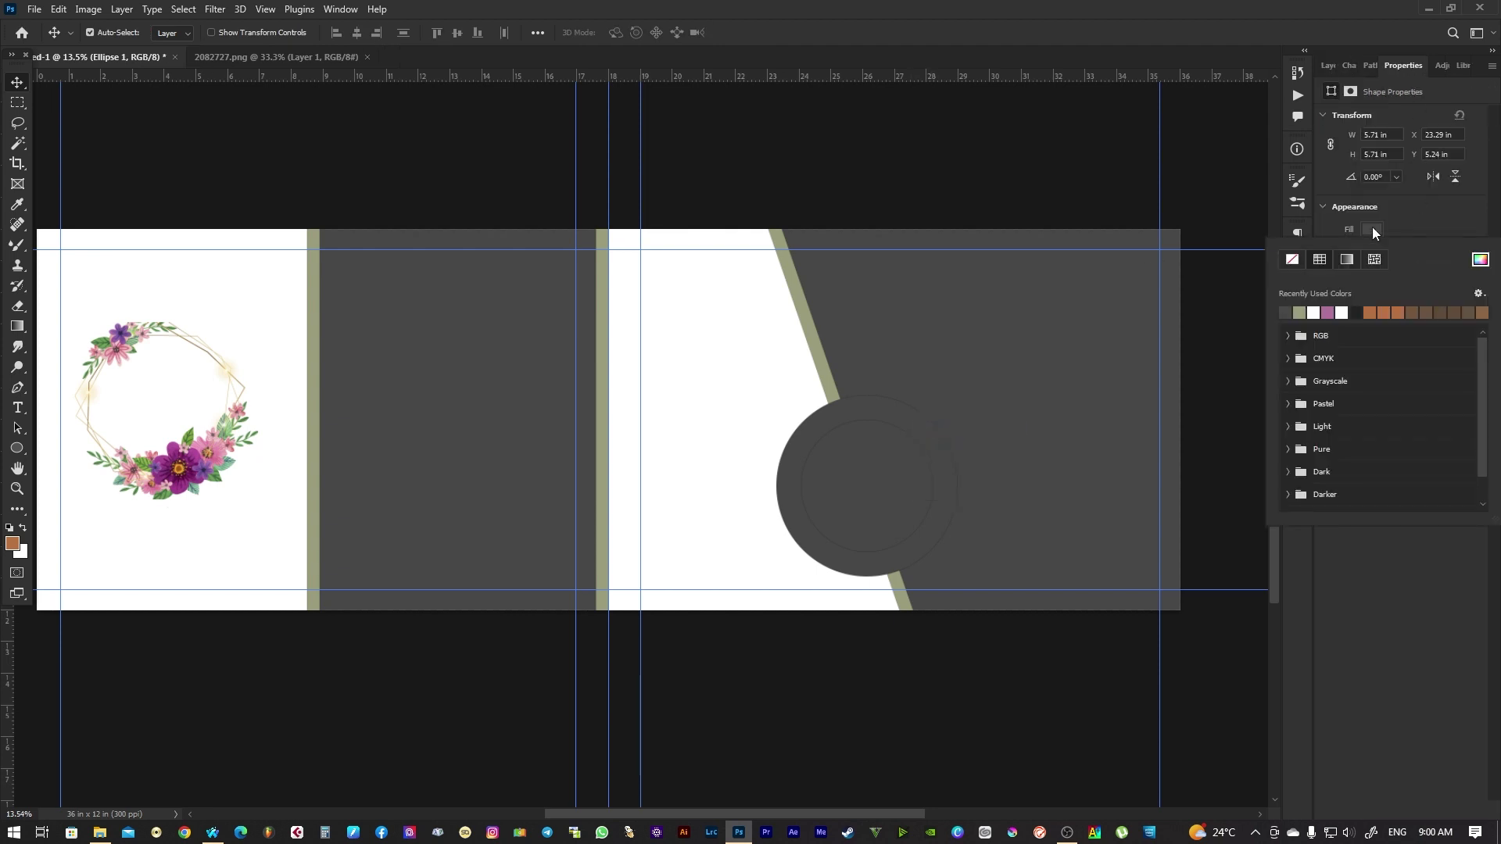
pyautogui.click(1346, 310)
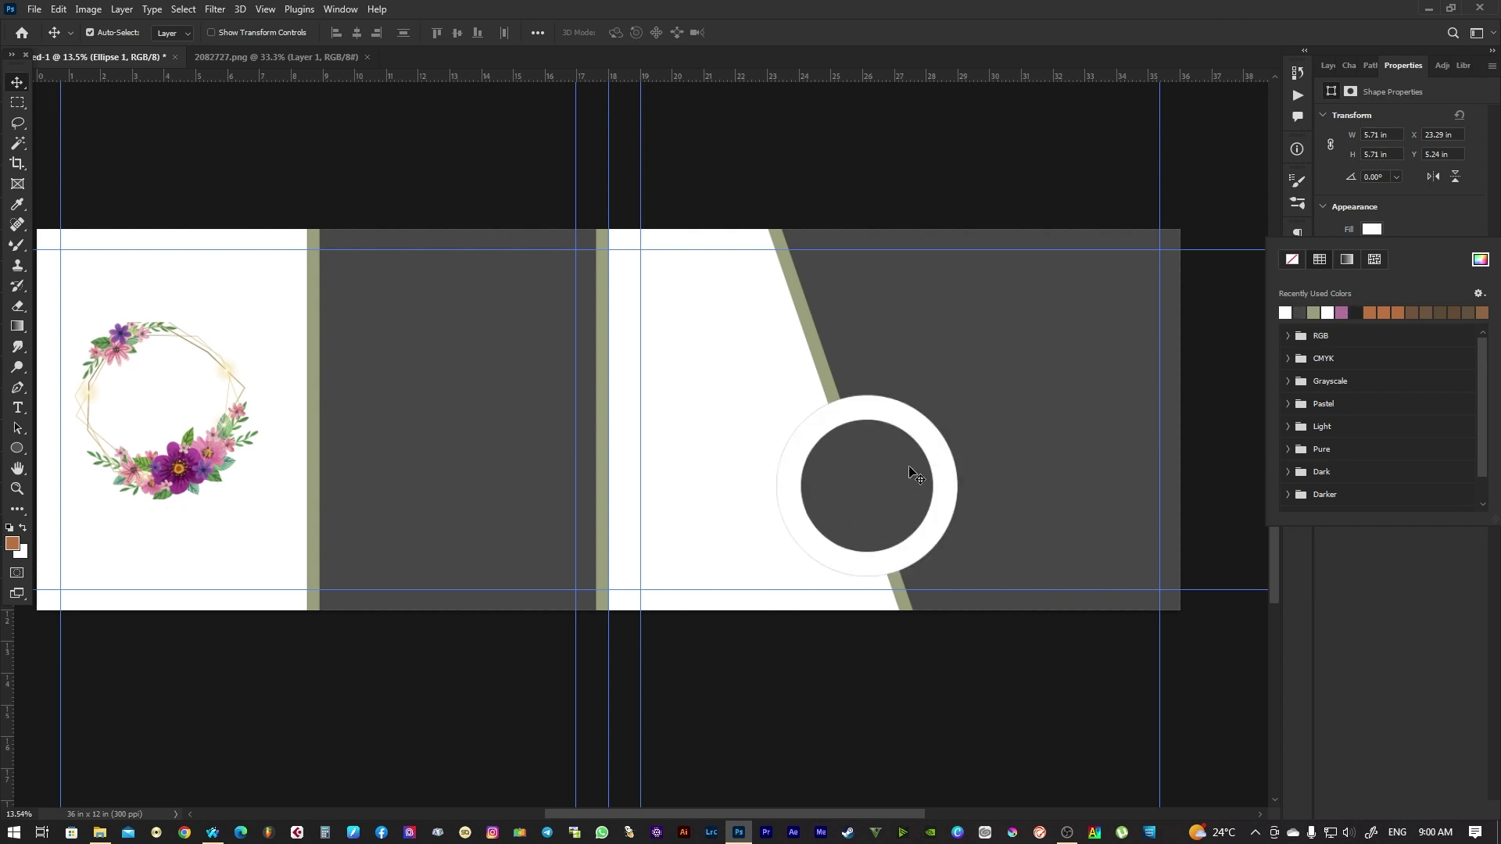
pyautogui.click(1407, 223)
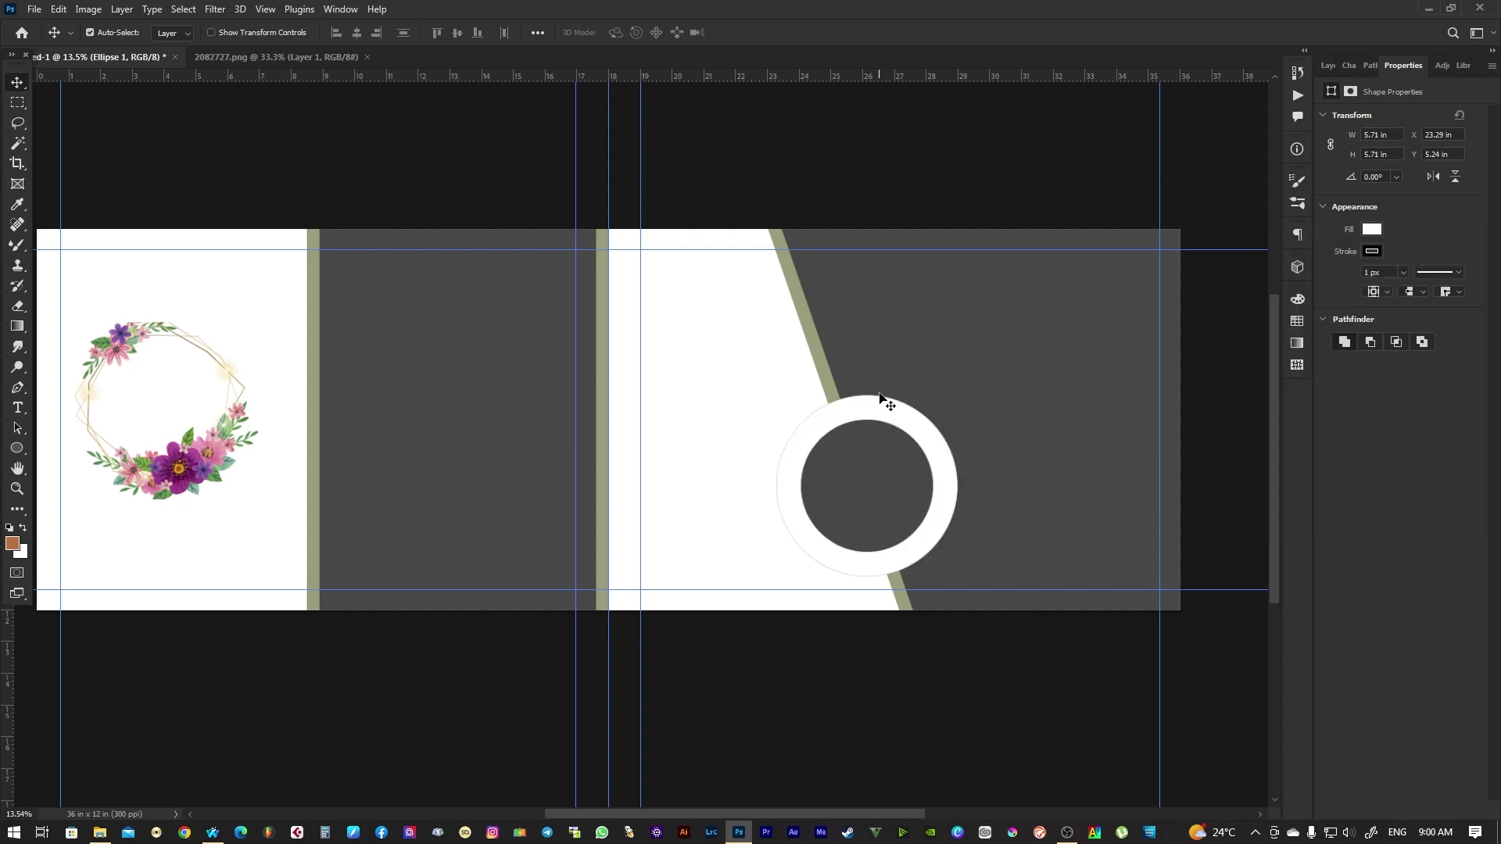
# Select the inner Ellipse 1 copy and begin duplicating it in Layers
pyautogui.rightClick(865, 440)
pyautogui.click(882, 446)
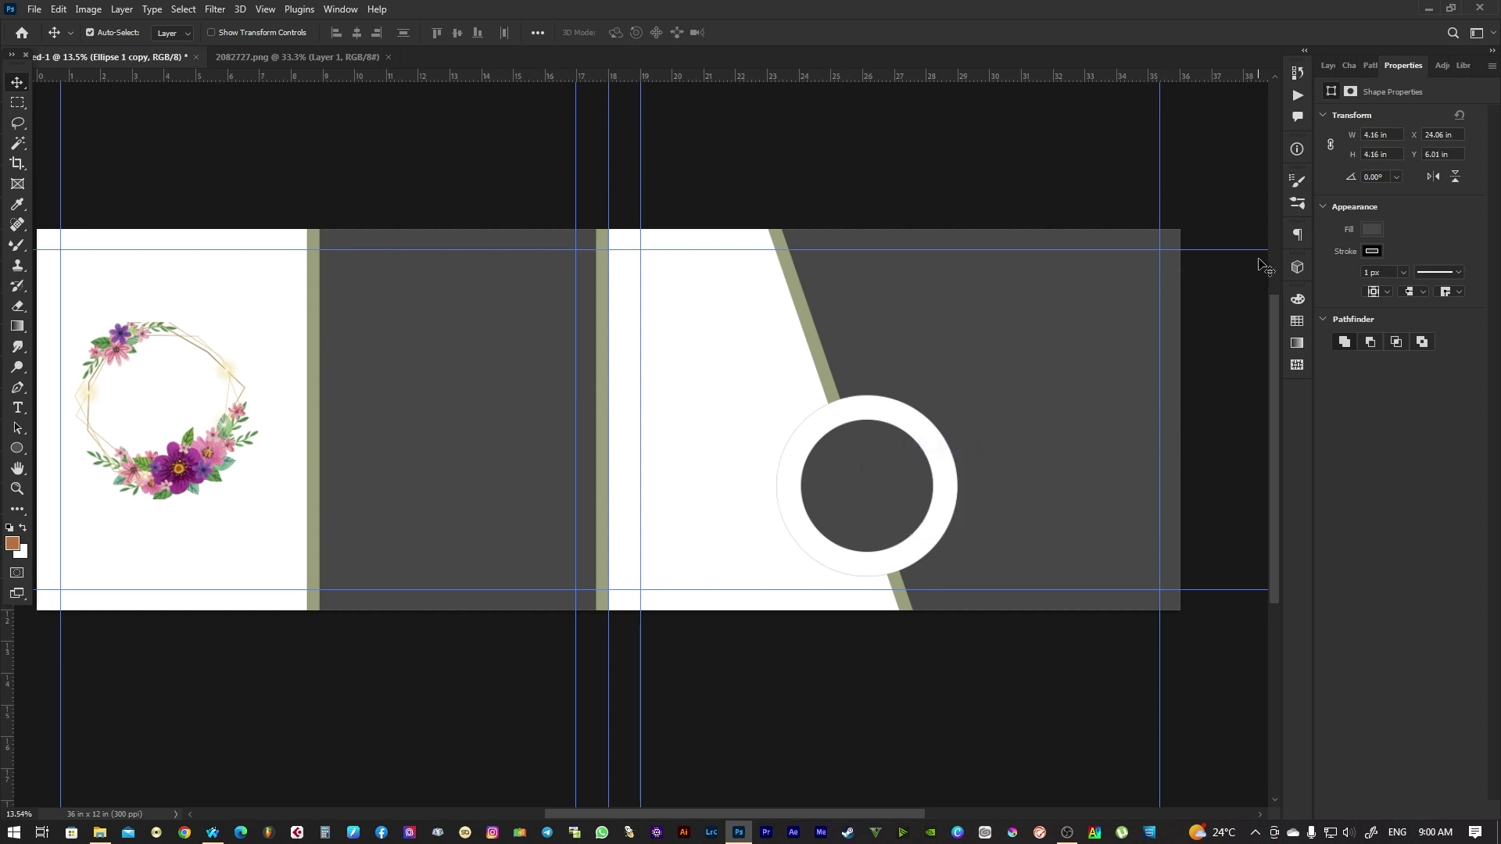
pyautogui.click(1327, 65)
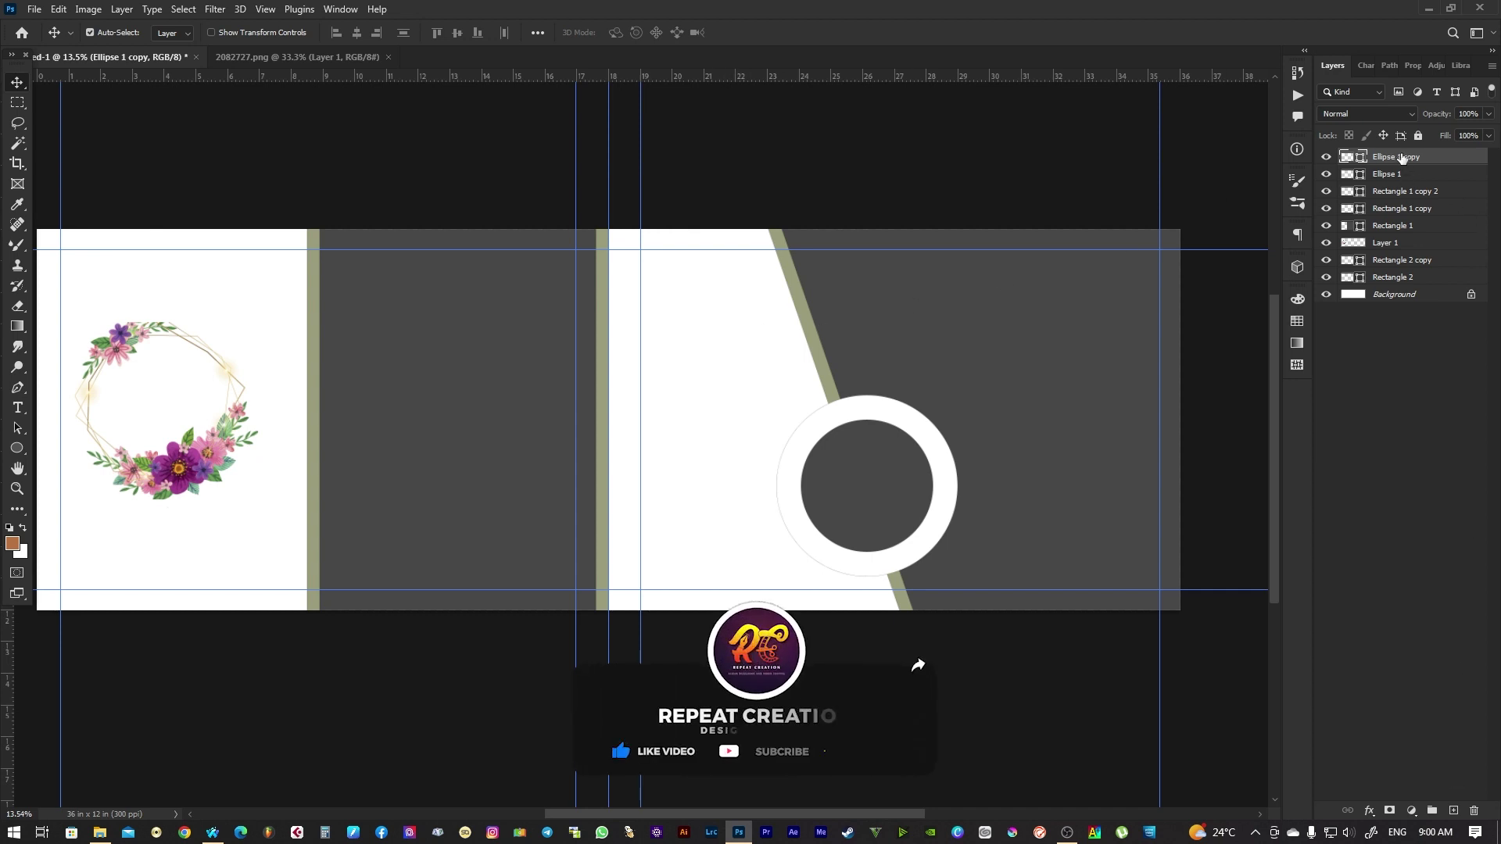
pyautogui.moveTo(1399, 158); pyautogui.dragTo(1466, 448)
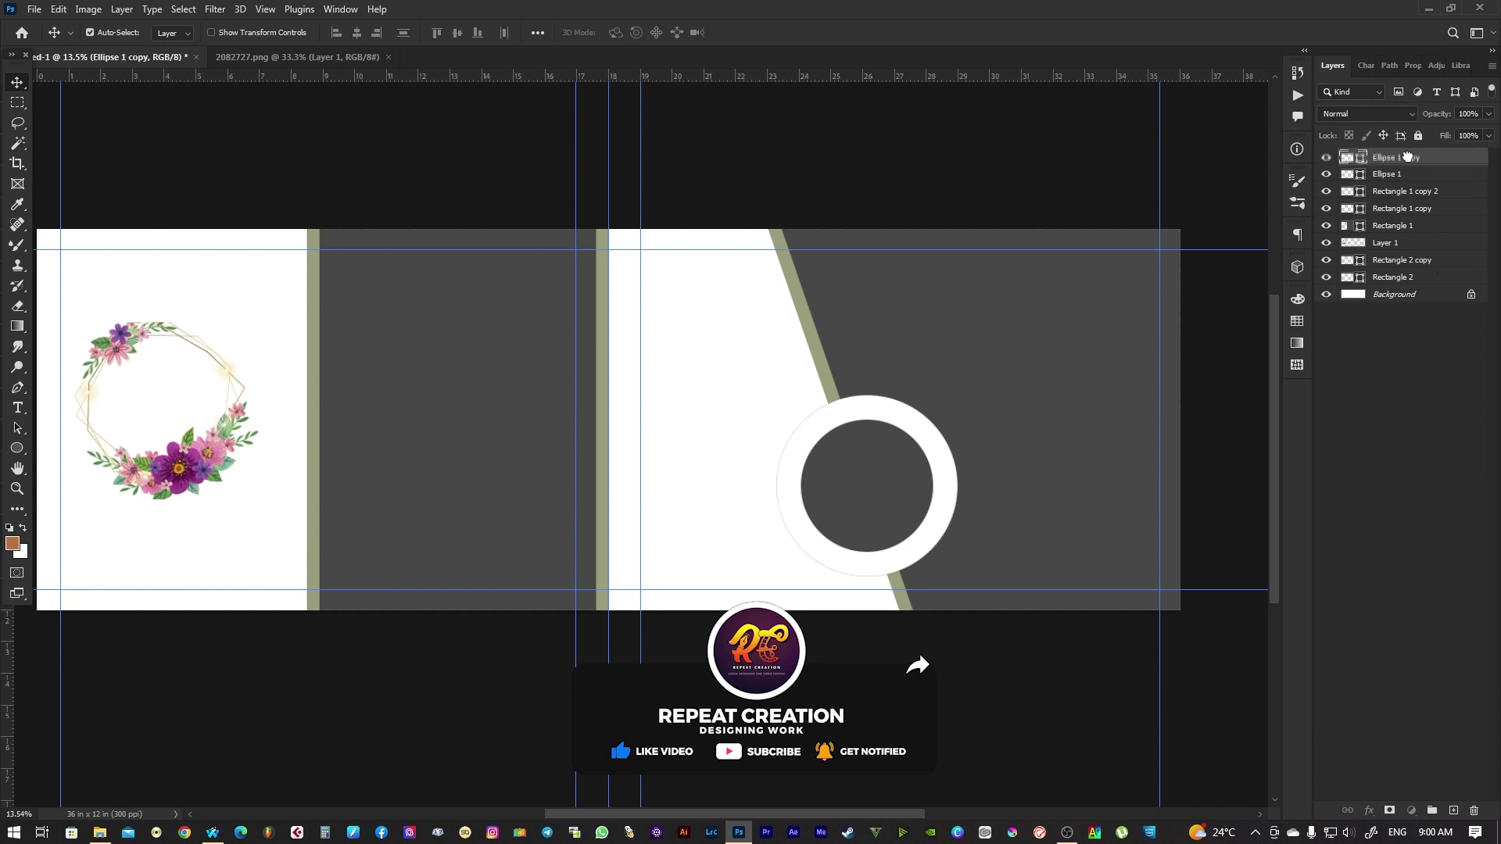
# Duplicate the inner dark circle, move the copy above the ring, and shrink it to about 80%
pyautogui.click(1324, 158)
pyautogui.moveTo(1397, 160); pyautogui.dragTo(1453, 810)
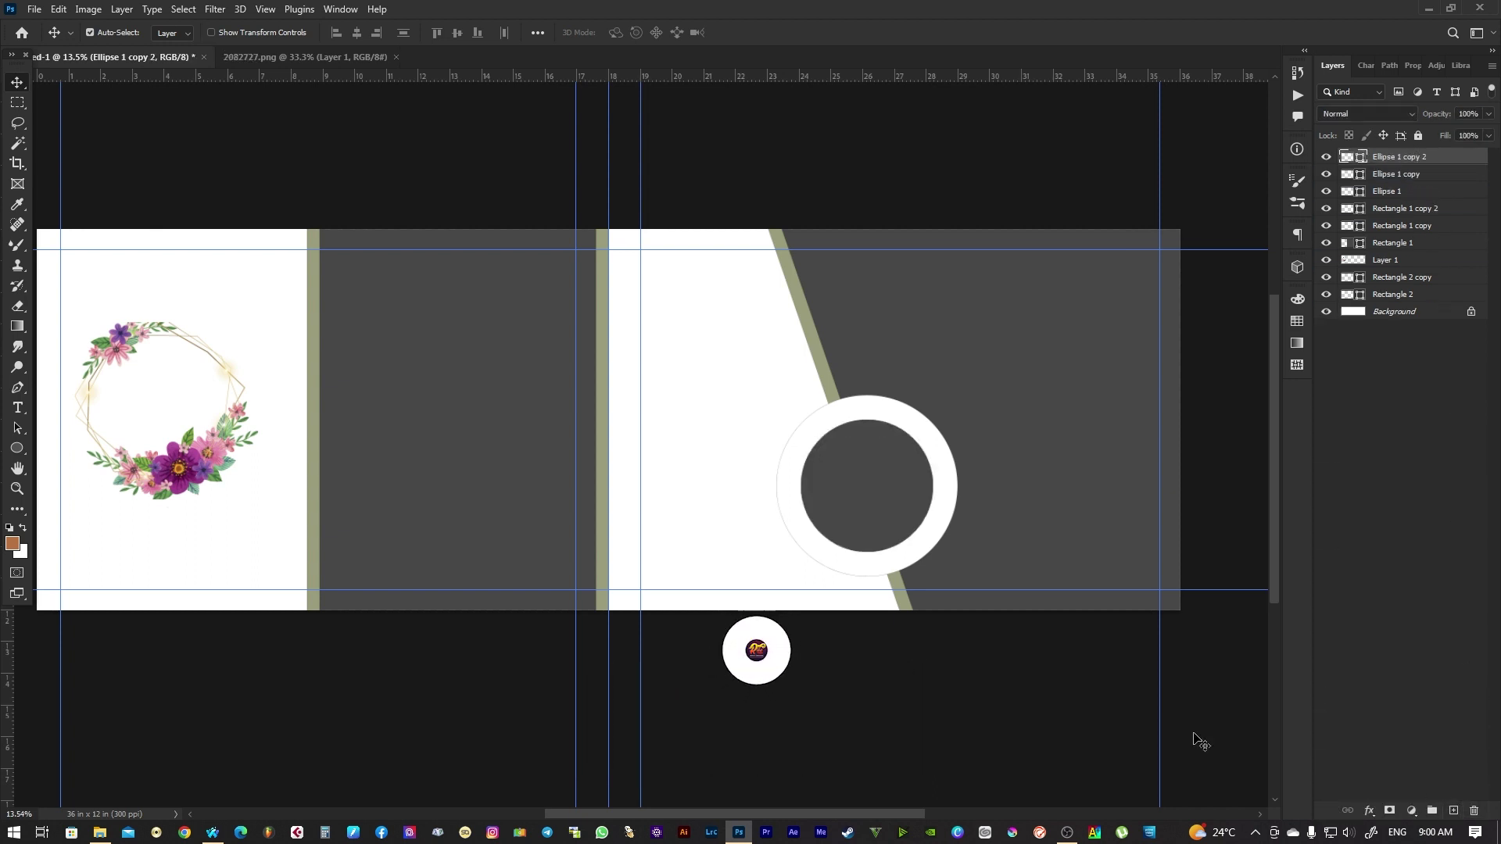
pyautogui.moveTo(873, 485); pyautogui.dragTo(813, 324)
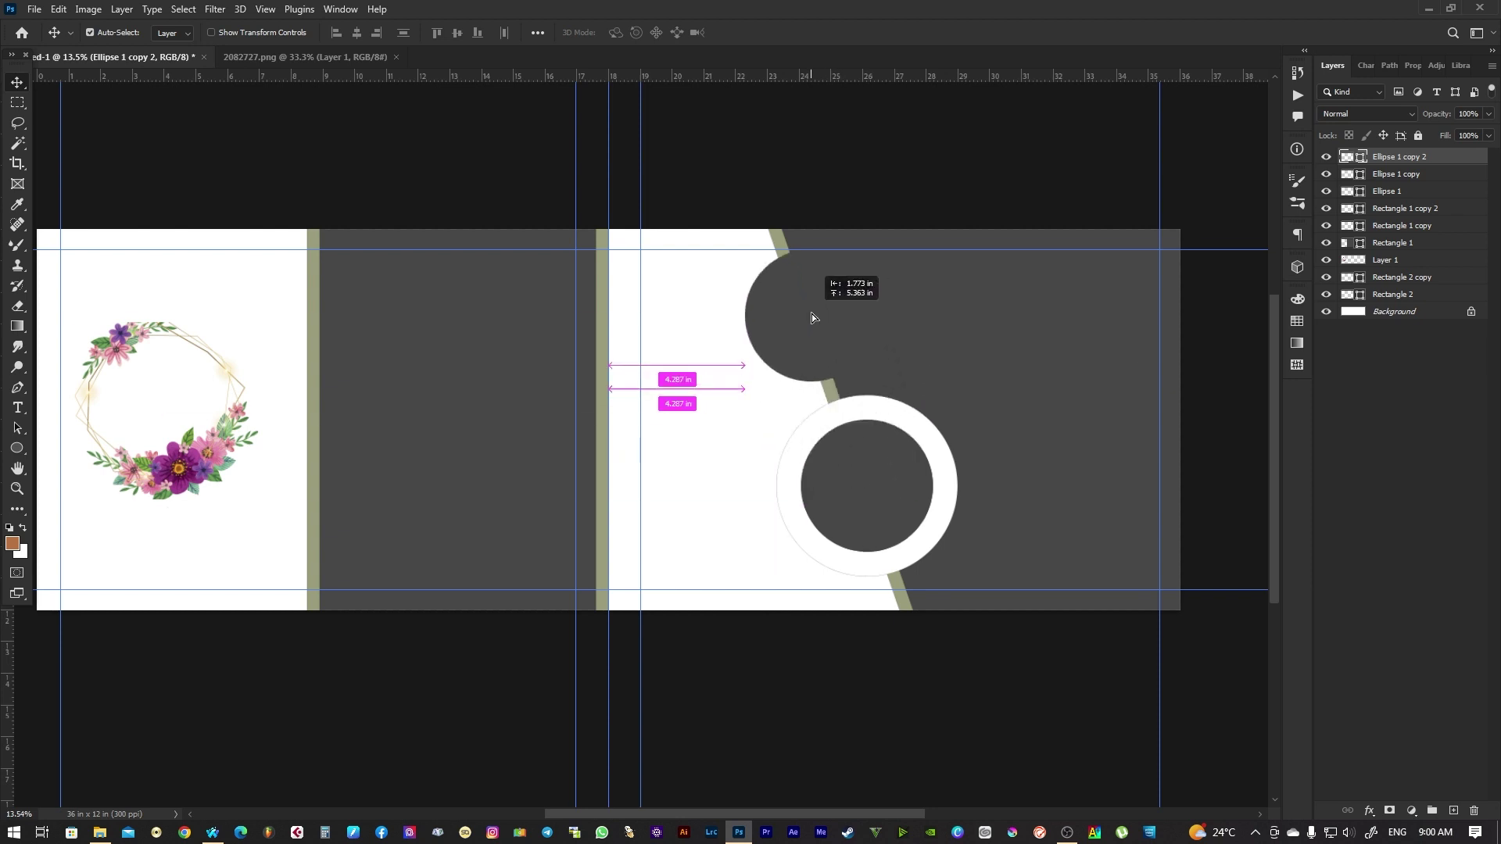
pyautogui.moveTo(813, 324); pyautogui.dragTo(803, 325)
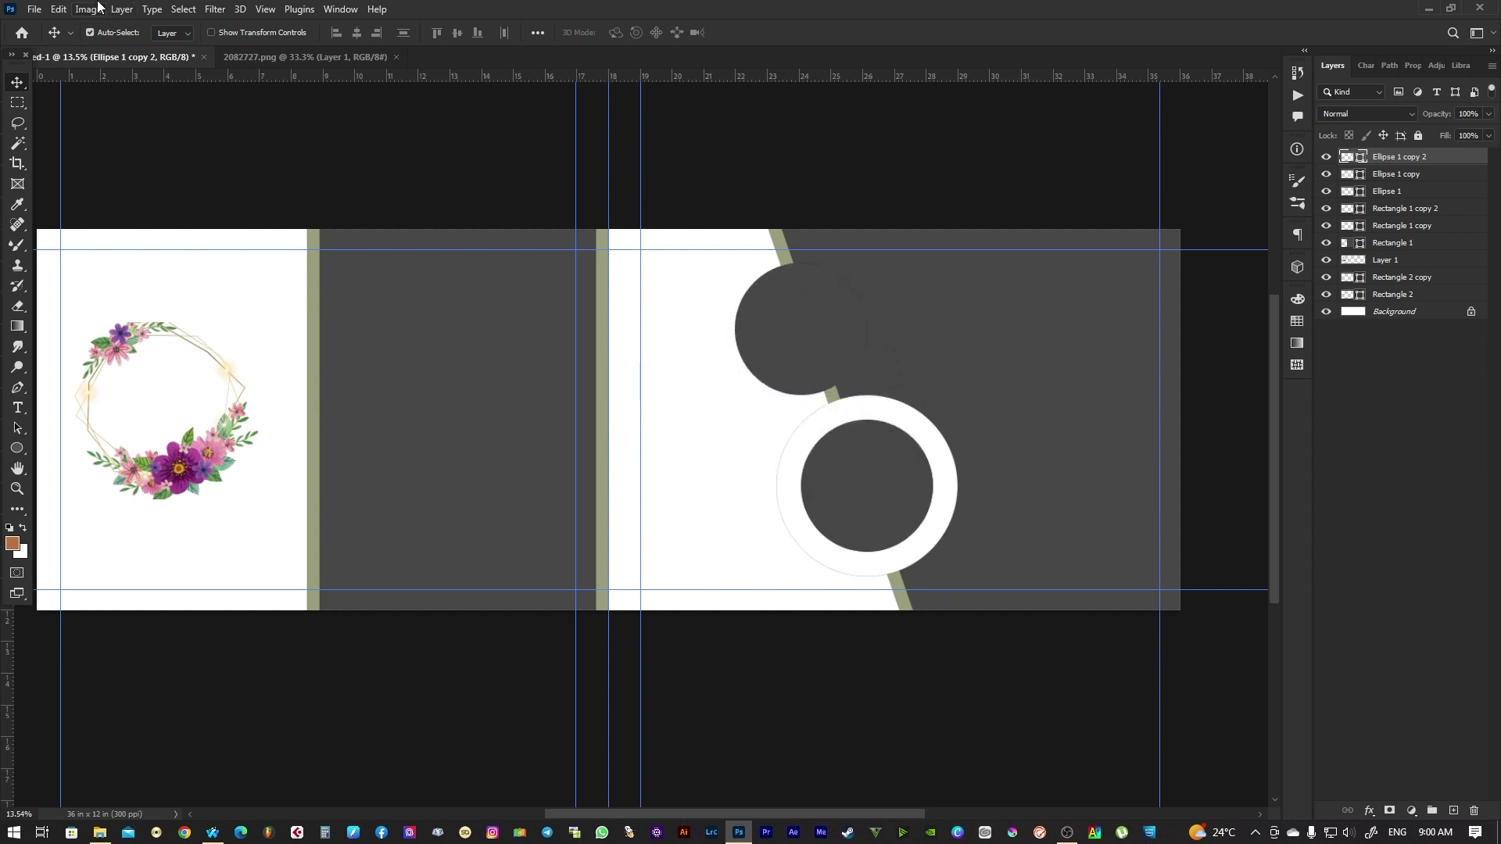
pyautogui.click(58, 11)
pyautogui.click(107, 351)
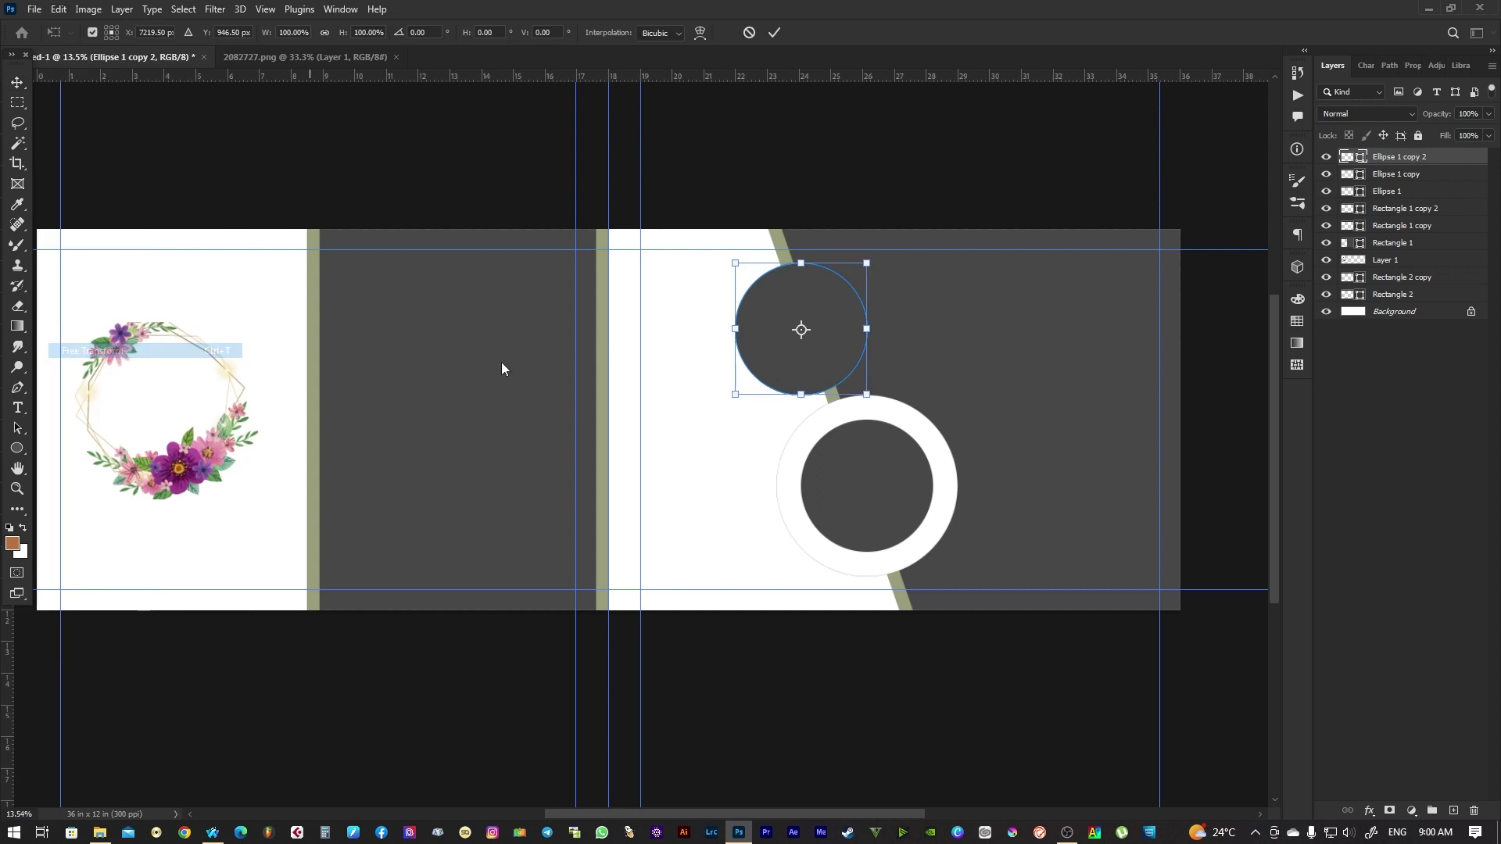
pyautogui.moveTo(867, 264); pyautogui.dragTo(822, 316)
pyautogui.press('Return')
# Nudge the upper circle and ring down together, then select the Ellipse 1 copy 2 layer
pyautogui.click(927, 461)
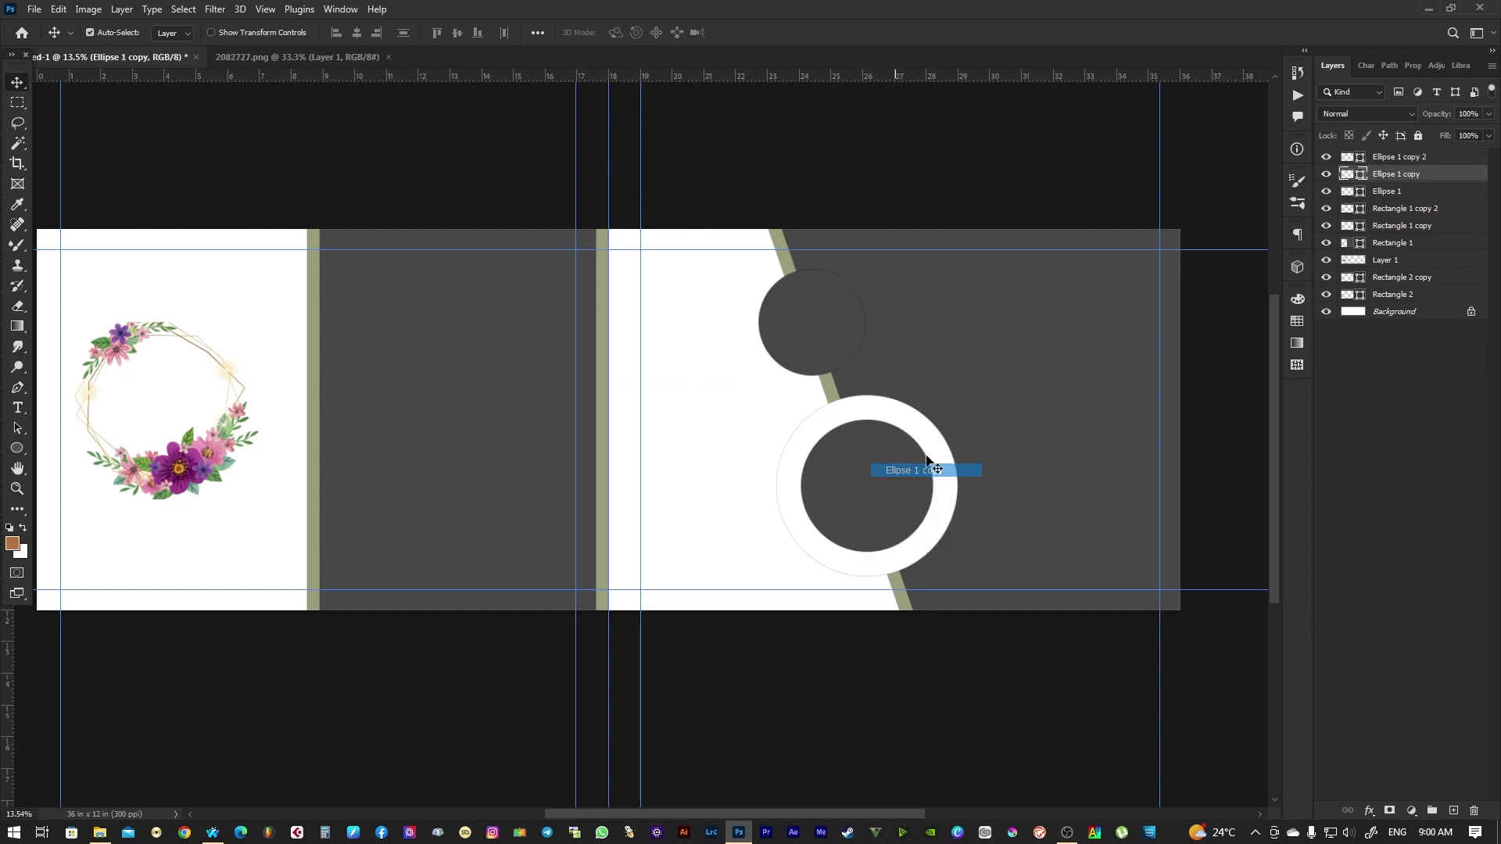
pyautogui.keyDown('shift'); pyautogui.click(882, 469); pyautogui.keyUp('shift')
pyautogui.moveTo(883, 463); pyautogui.dragTo(885, 476)
pyautogui.rightClick(801, 360)
pyautogui.click(817, 344)
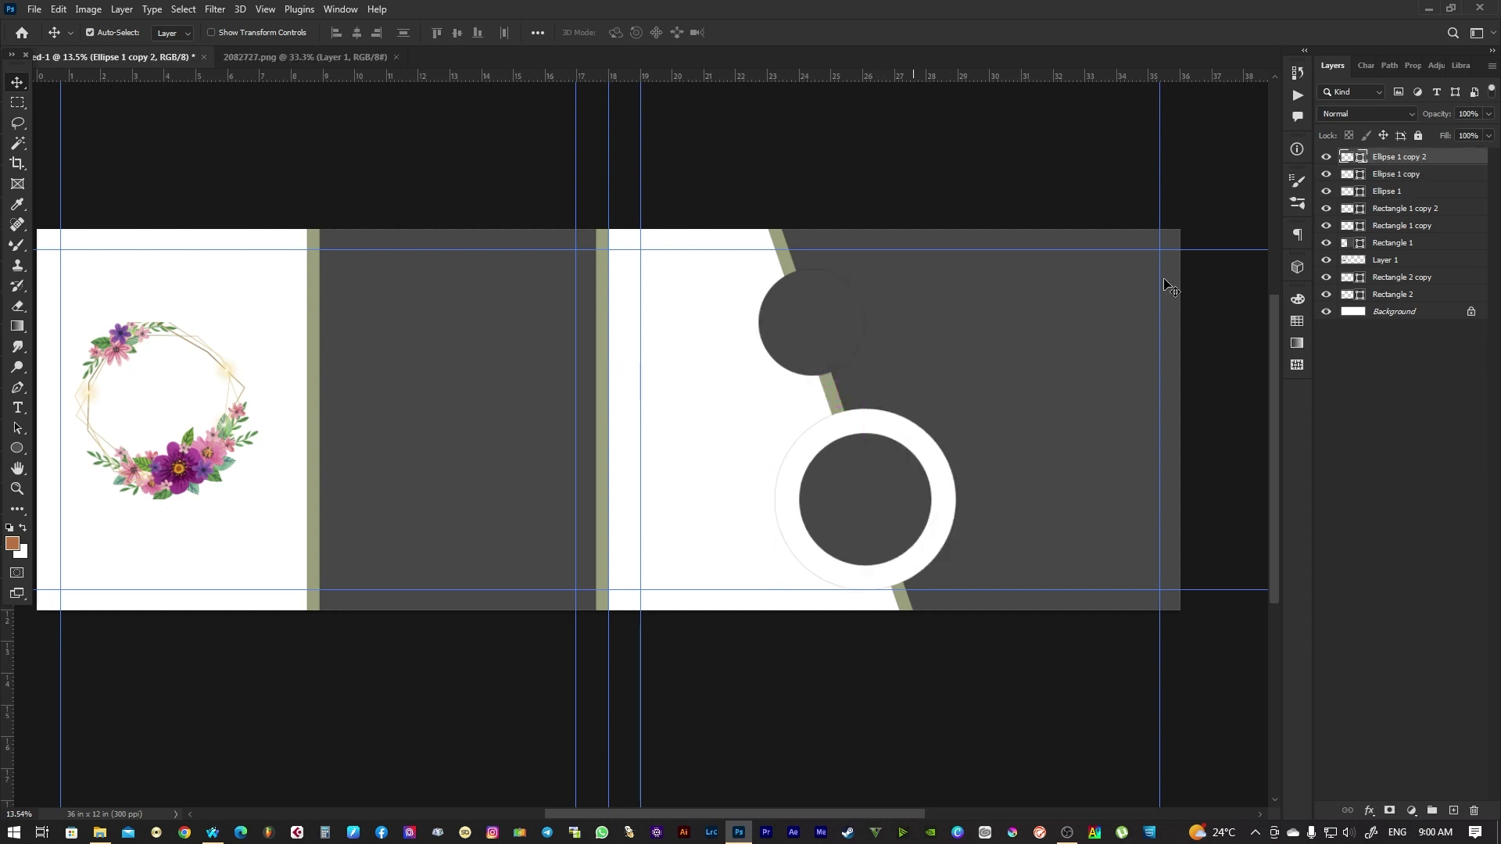
# Duplicate the small upper circle and enlarge the copy from its centre
pyautogui.moveTo(1403, 156); pyautogui.dragTo(1454, 810)
pyautogui.rightClick(822, 302)
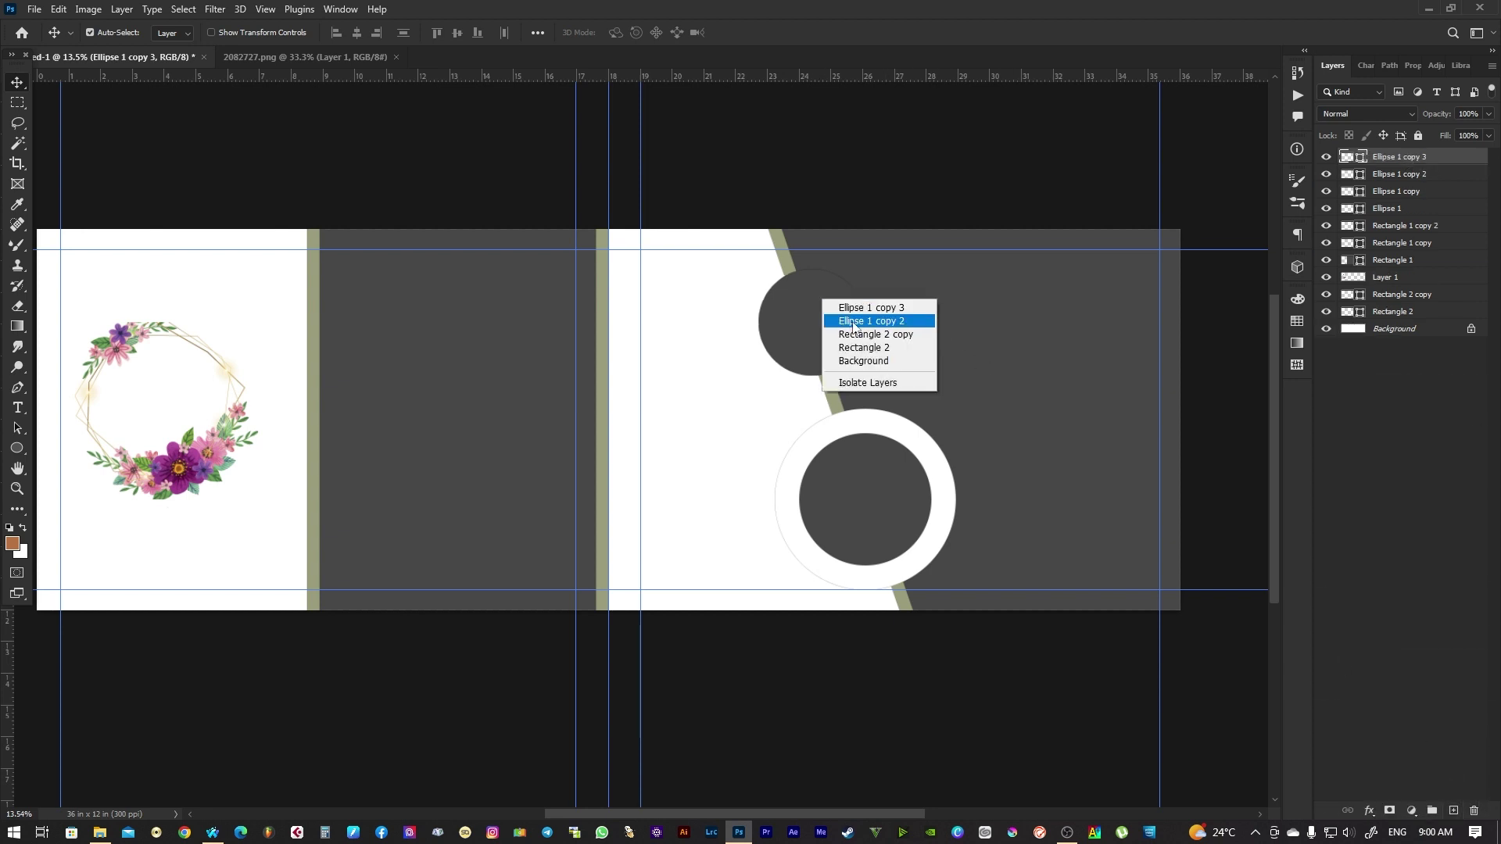
pyautogui.click(854, 326)
pyautogui.click(59, 8)
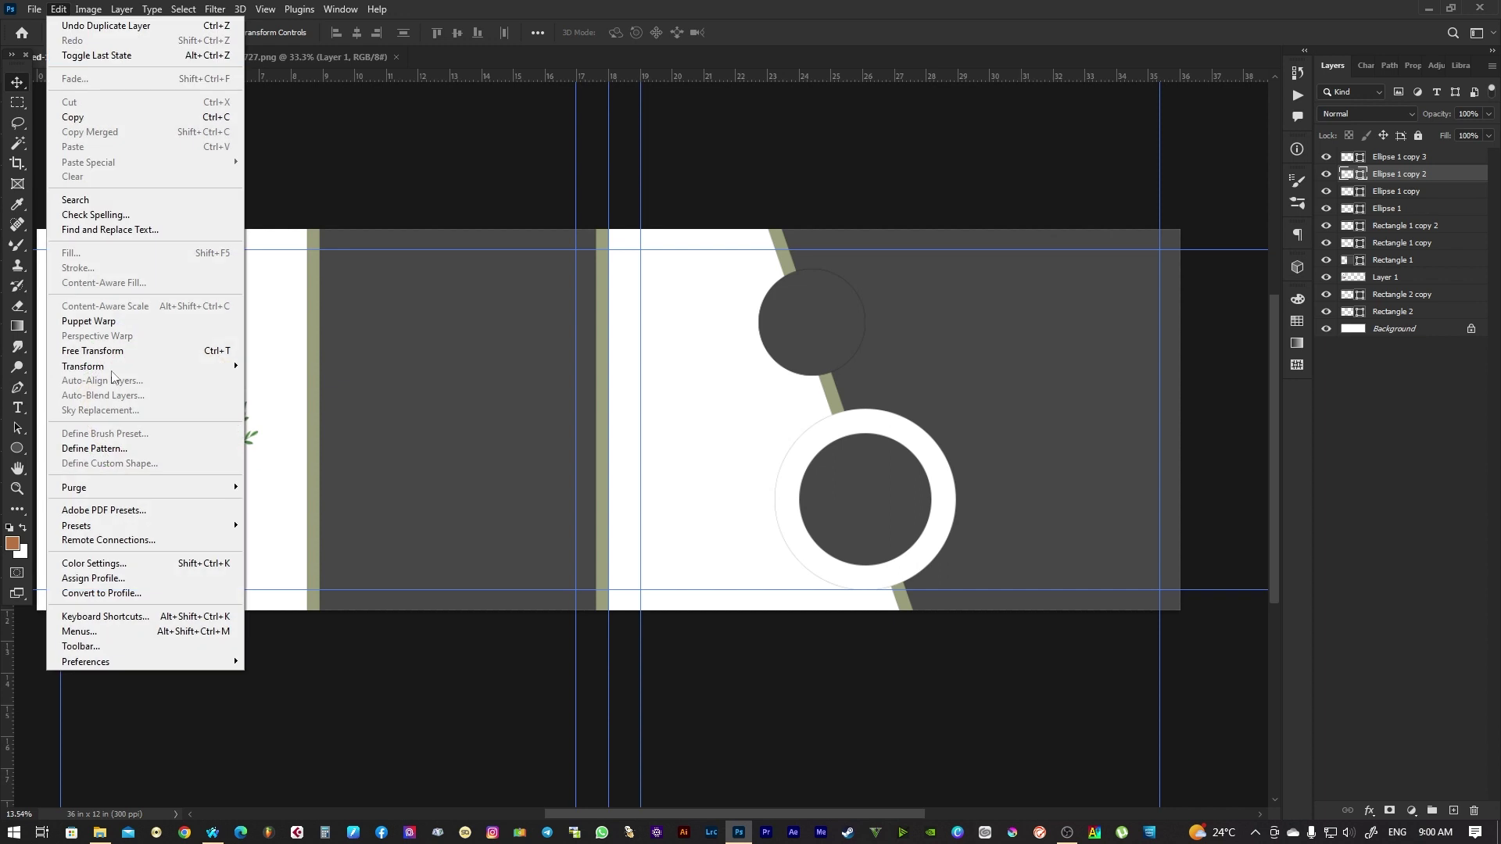
pyautogui.click(94, 351)
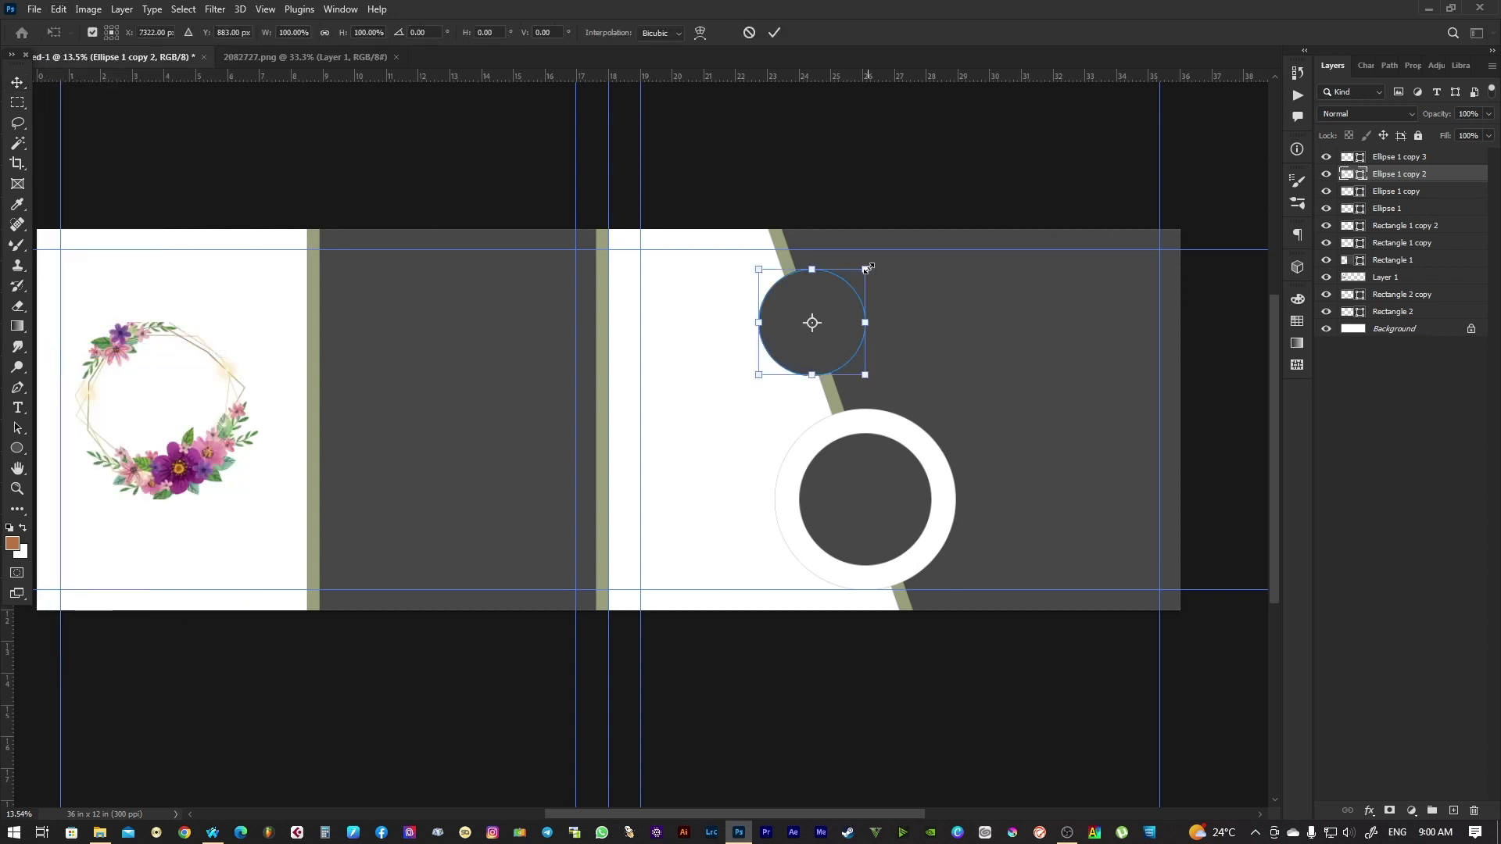
pyautogui.moveTo(865, 269); pyautogui.dragTo(893, 257)
pyautogui.press('Return')
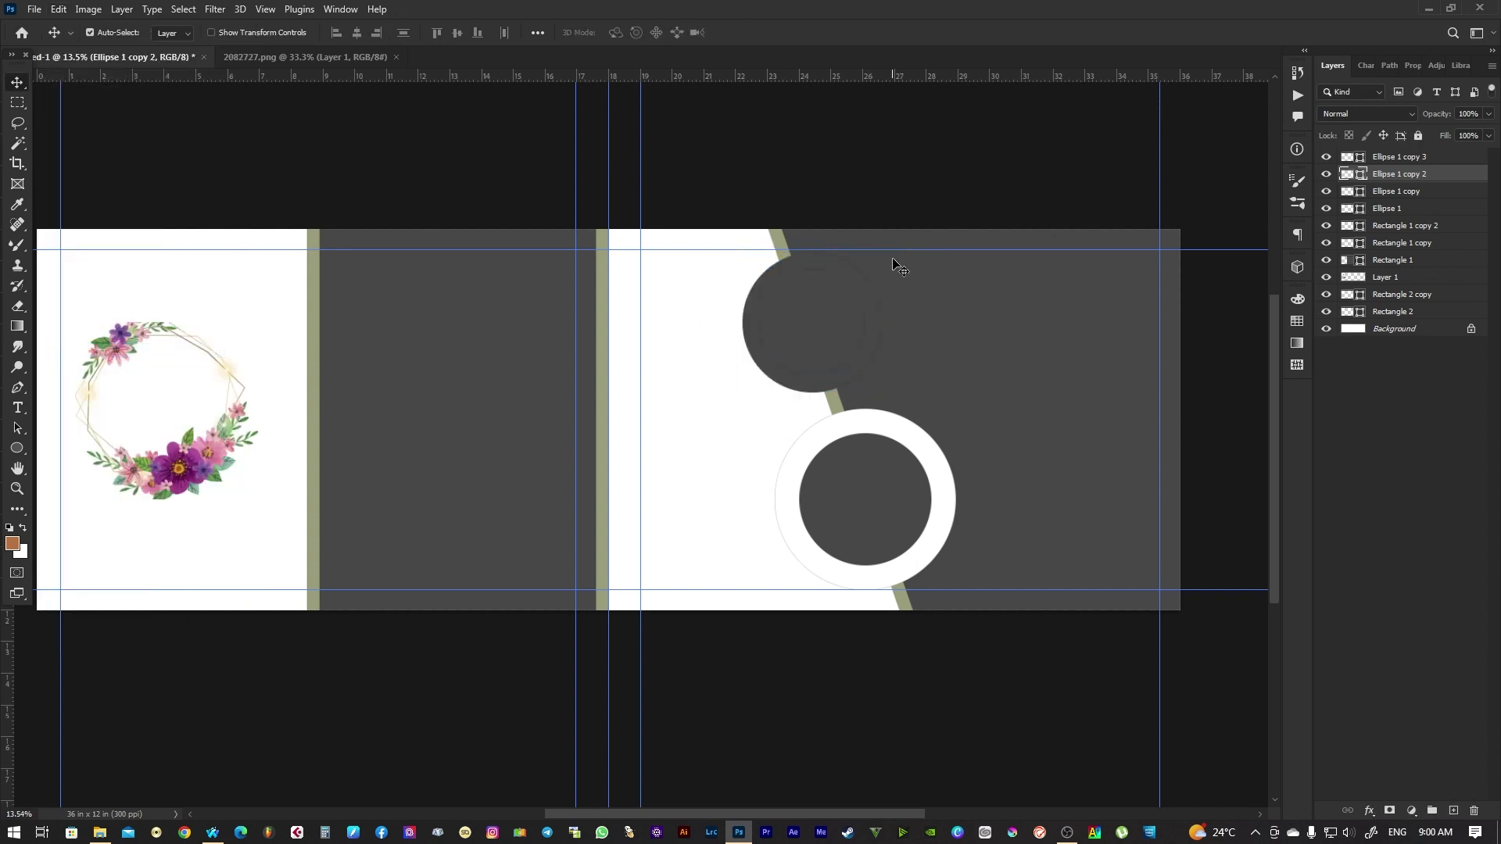
# Fill the enlarged circle with white, leaving the smaller dark circle inside it
pyautogui.click(1413, 66)
pyautogui.click(1372, 231)
pyautogui.click(1326, 312)
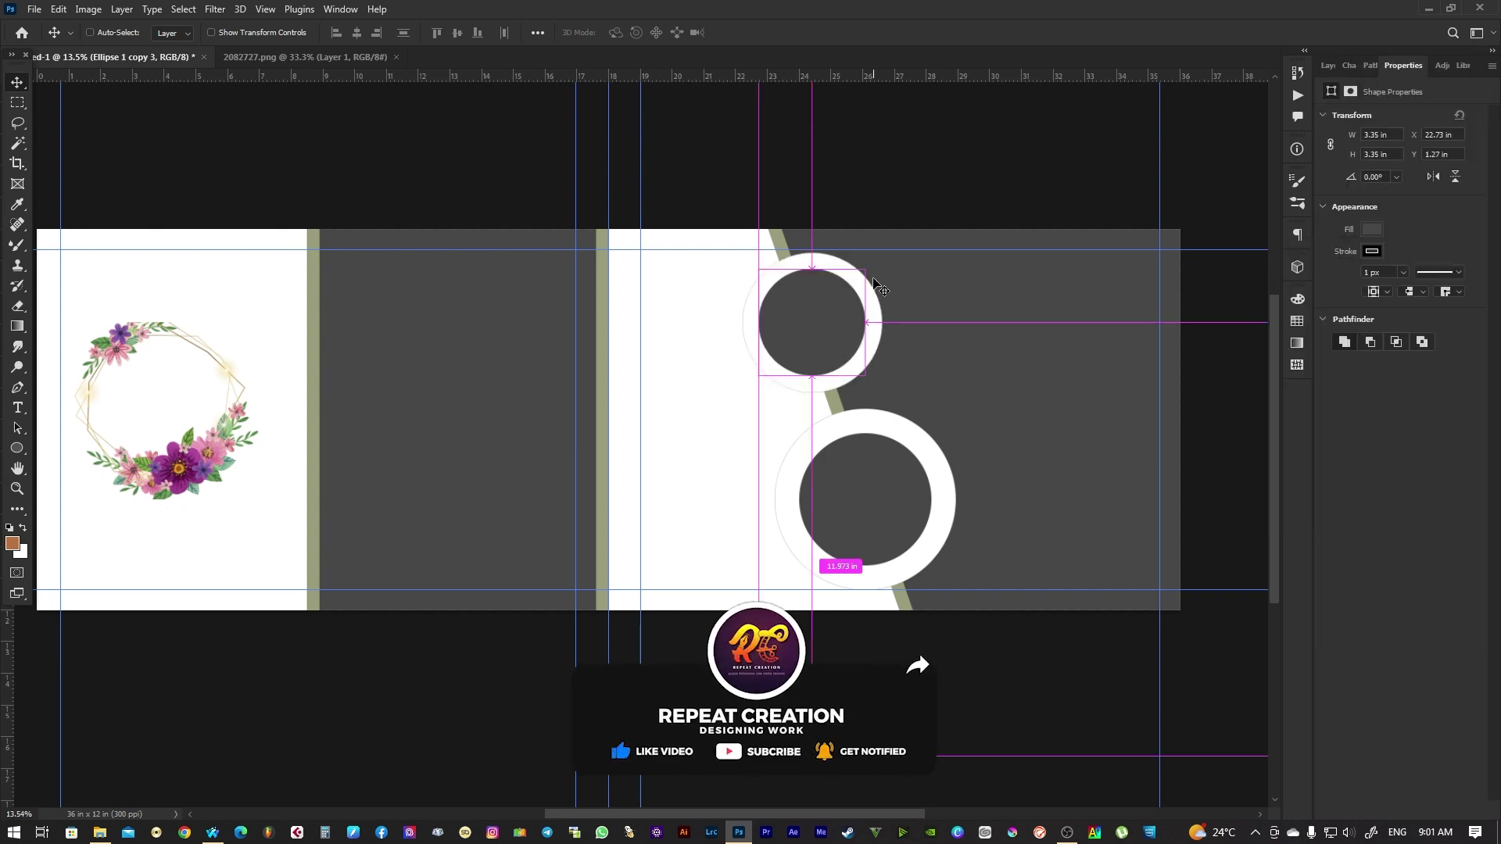
pyautogui.press('Tab')
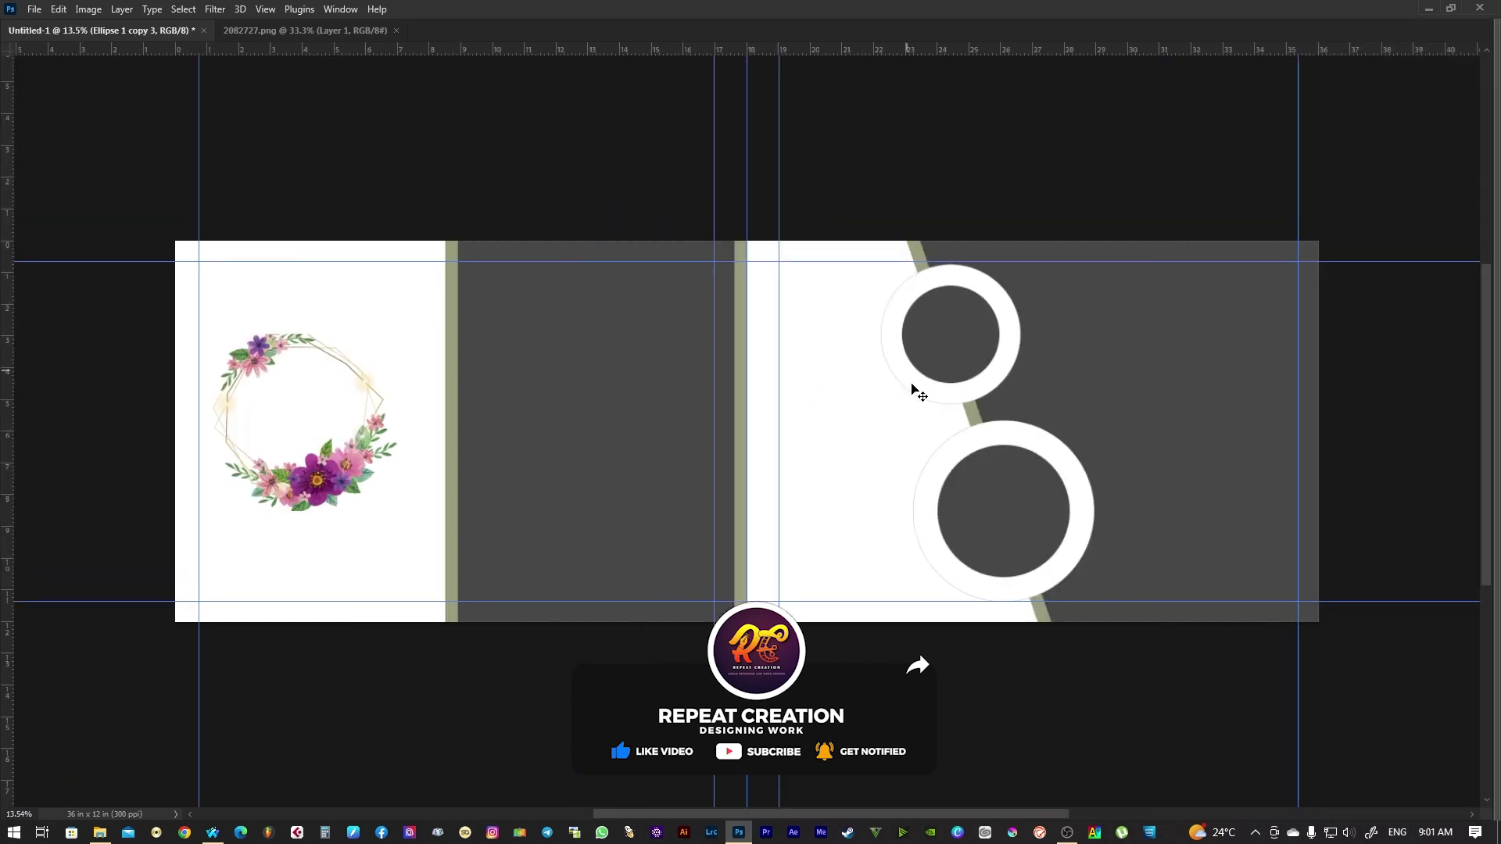
# Deselect layers, undo an accidental move of the grey angled rectangle, and pan the spread
pyautogui.click(996, 381)
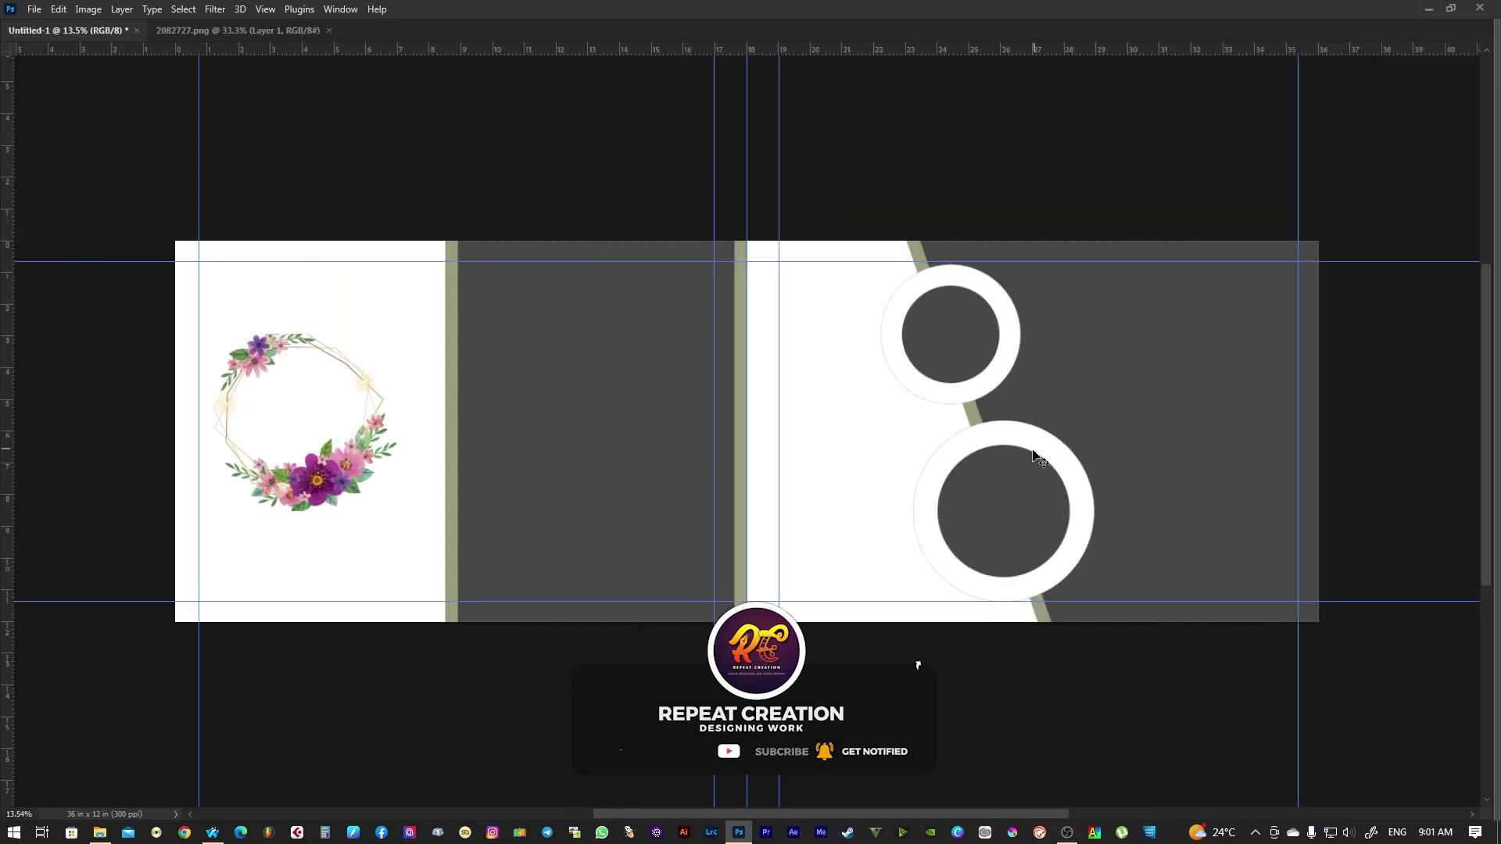
pyautogui.moveTo(1107, 426); pyautogui.dragTo(1123, 426)
pyautogui.hotkey('ctrl', 'z')
pyautogui.hotkey('ctrl', 'z')
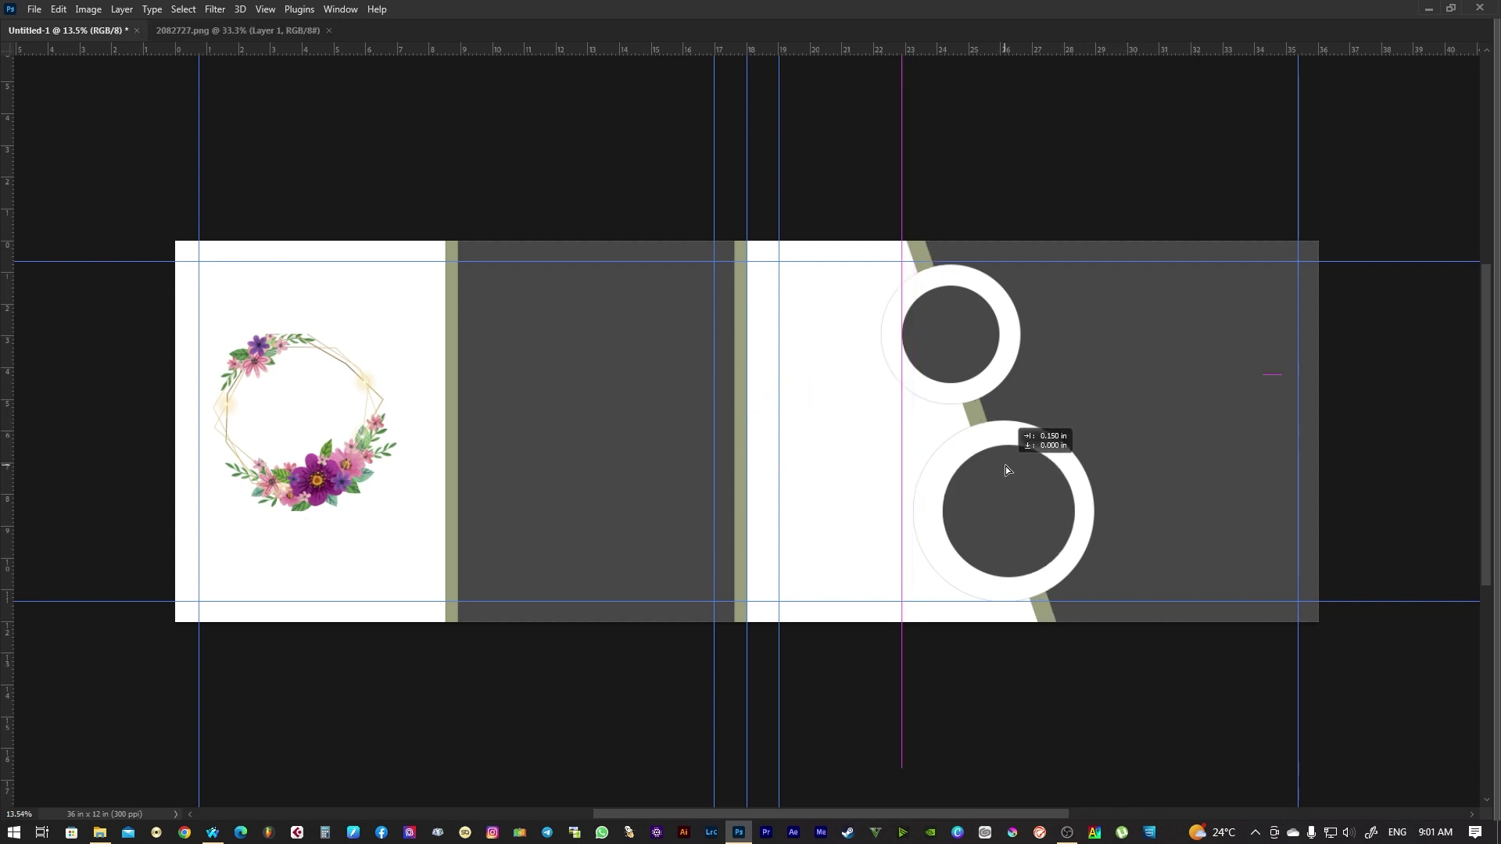
pyautogui.click(927, 350)
pyautogui.click(831, 381)
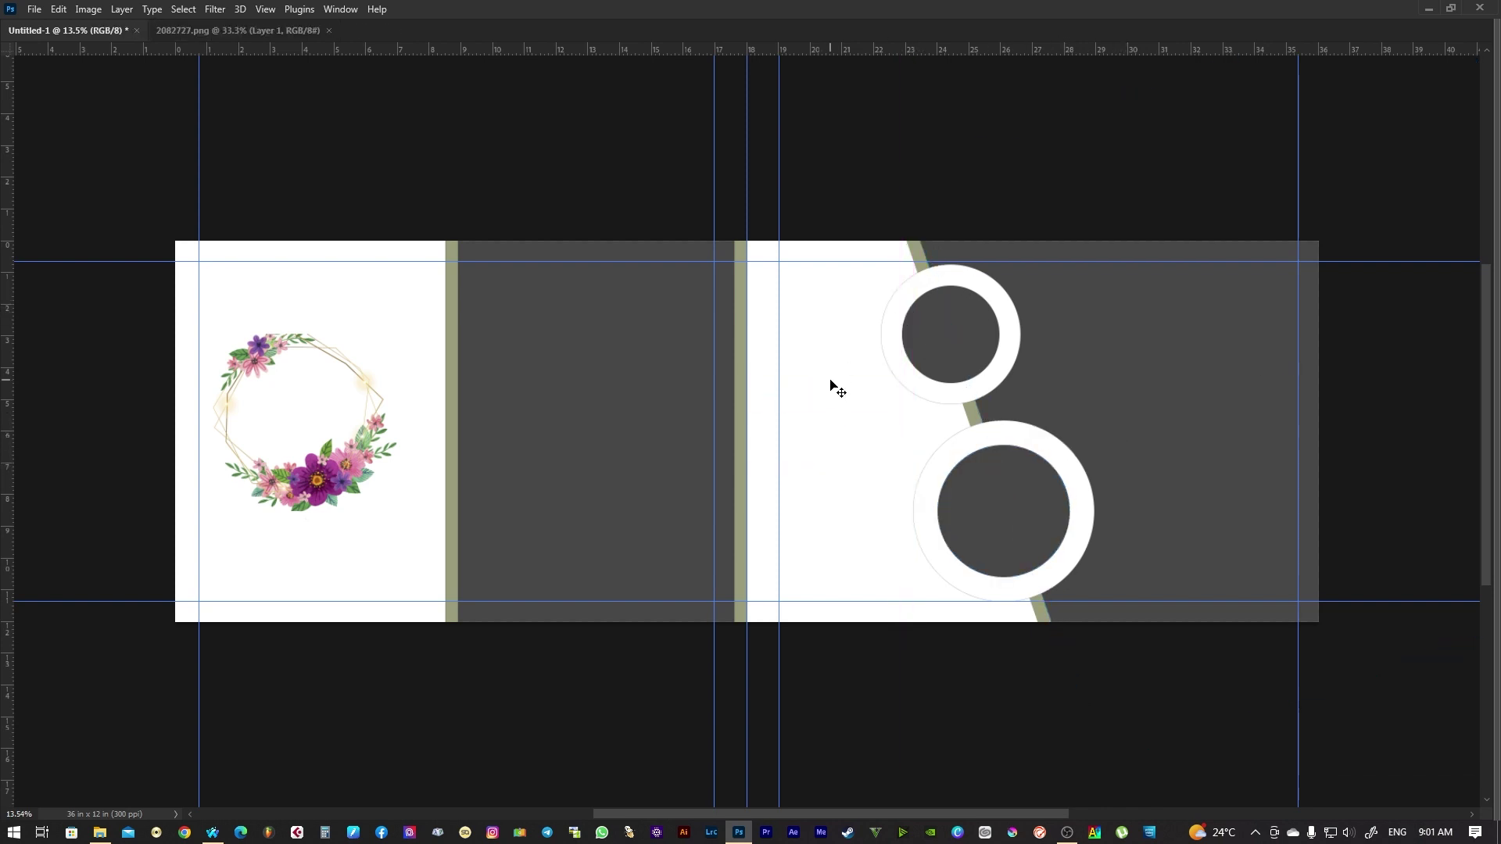
pyautogui.moveTo(780, 450); pyautogui.dragTo(809, 424)
# Open the watercolor floral background image and lasso around its Floral frame lettering
pyautogui.click(880, 387)
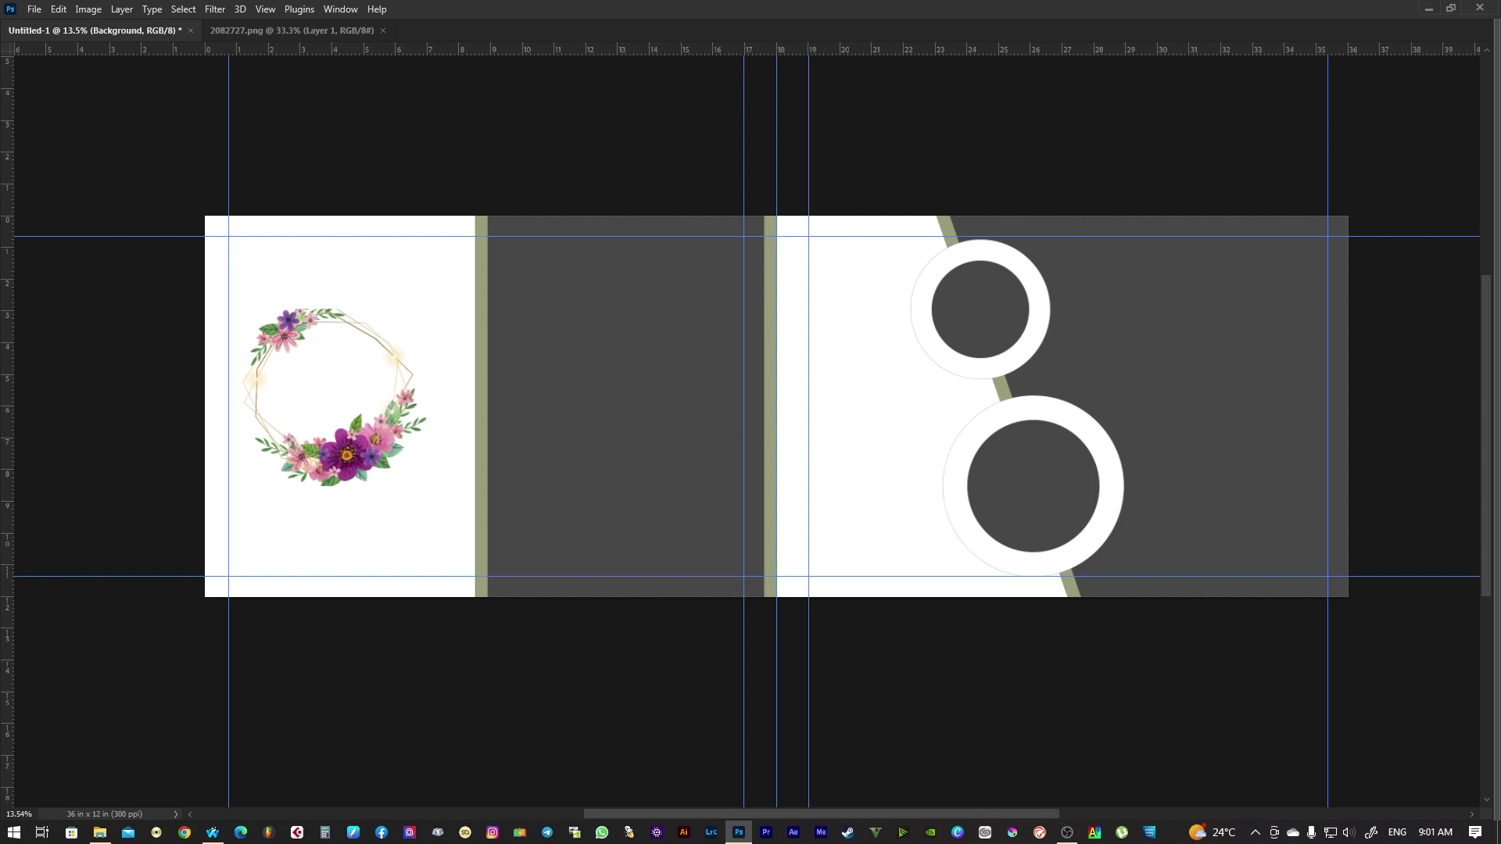
pyautogui.press('super+e')
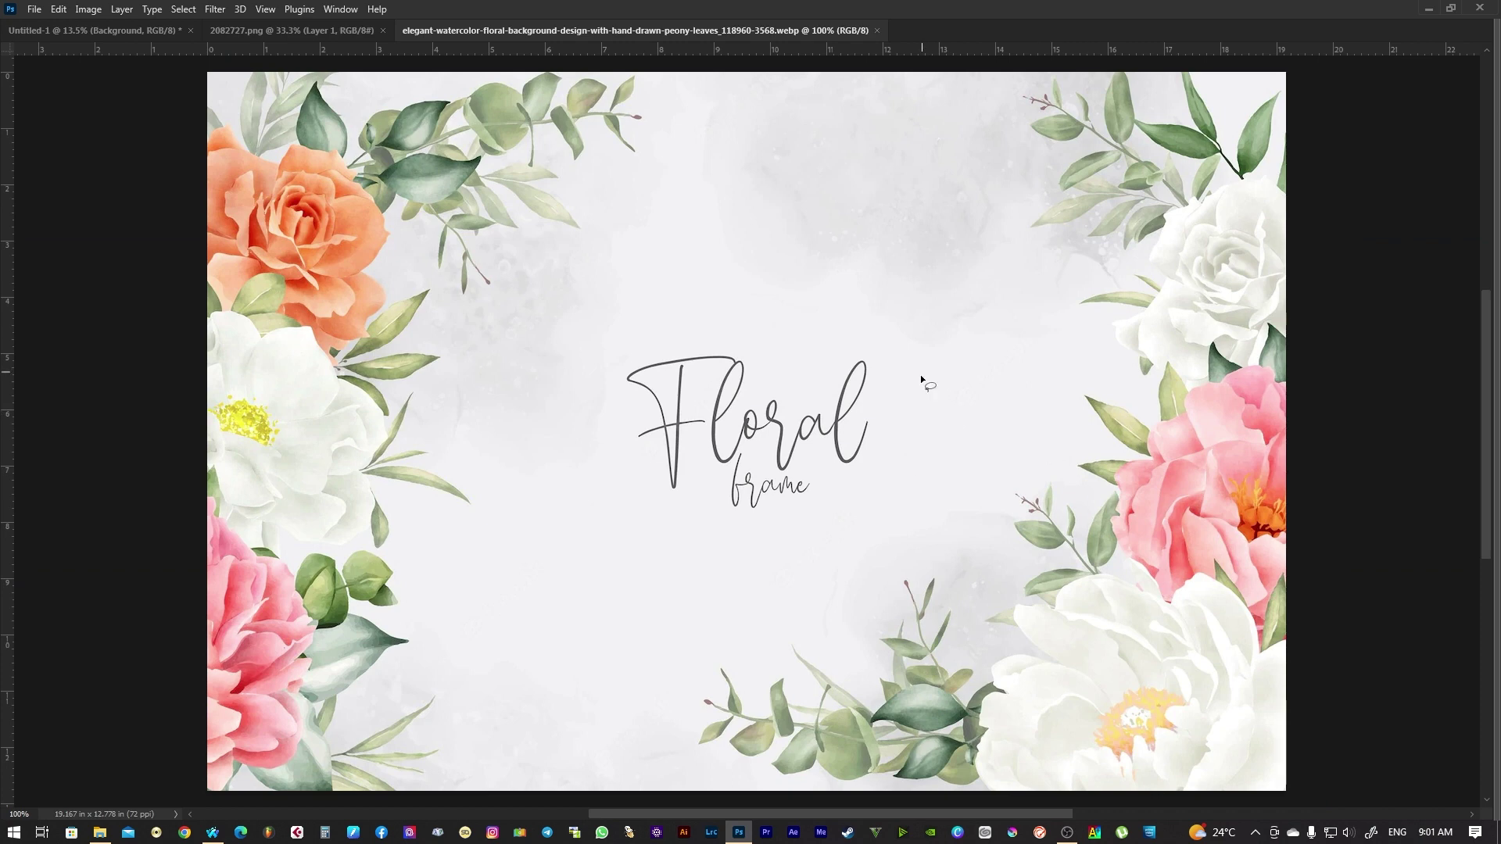
pyautogui.moveTo(921, 380); pyautogui.dragTo(913, 335)
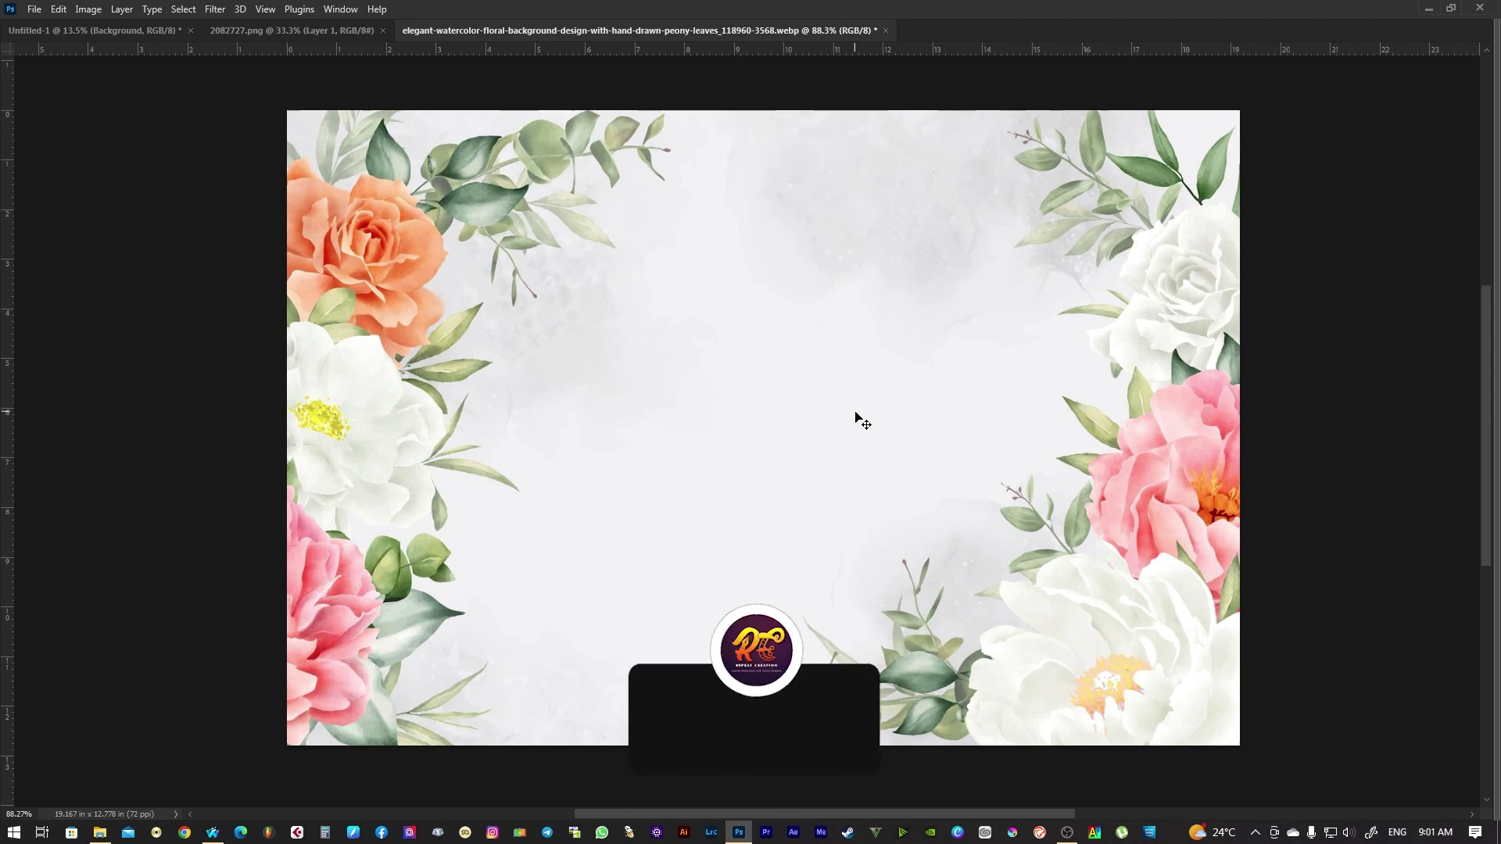
# Drag the cleaned watercolor floral layer into the Untitled-1 album spread
pyautogui.hotkey('ctrl', 'w')
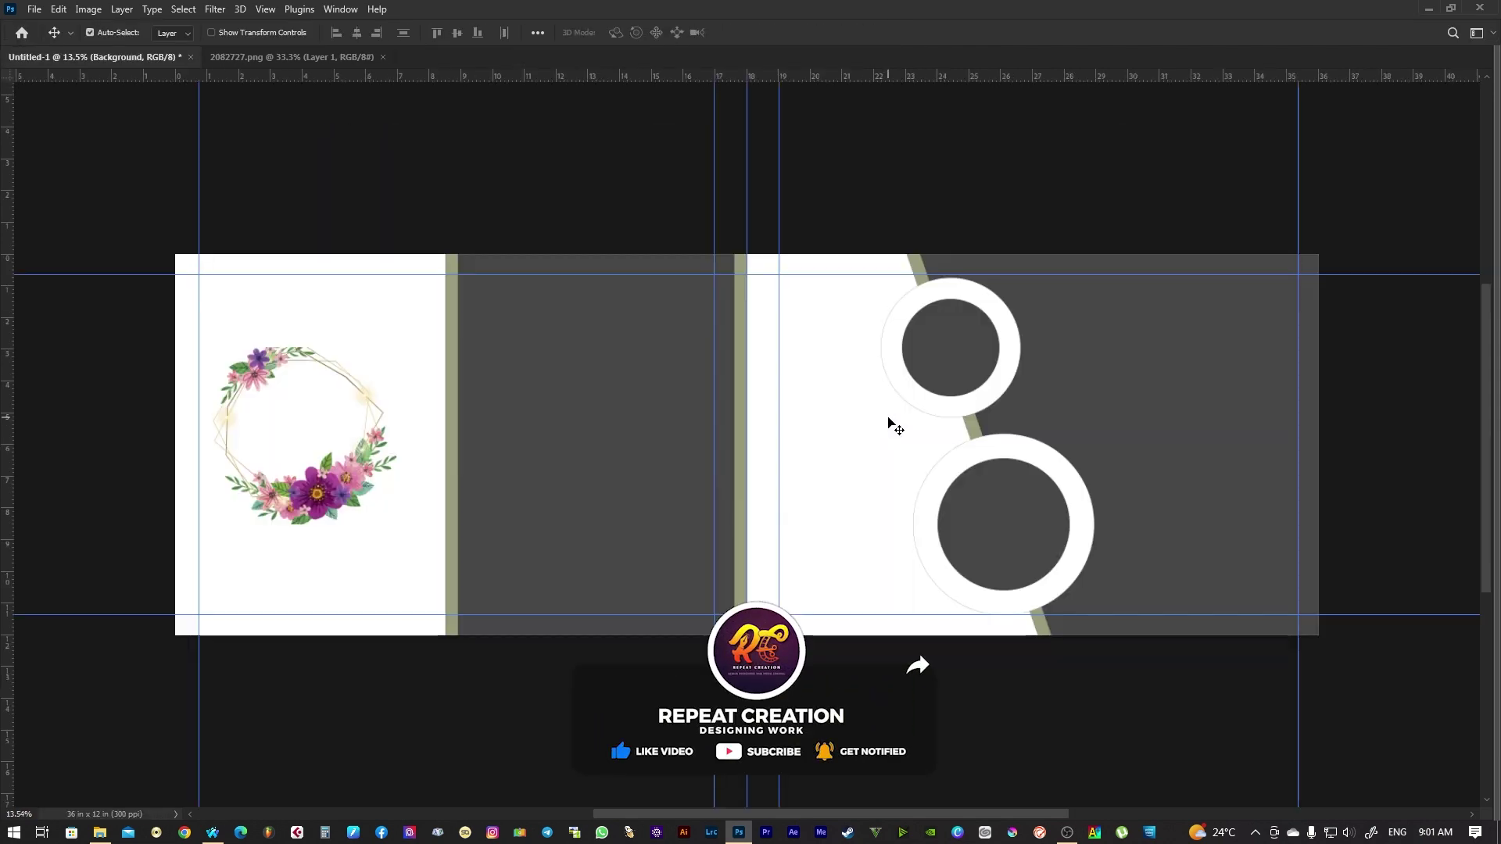
pyautogui.click(100, 832)
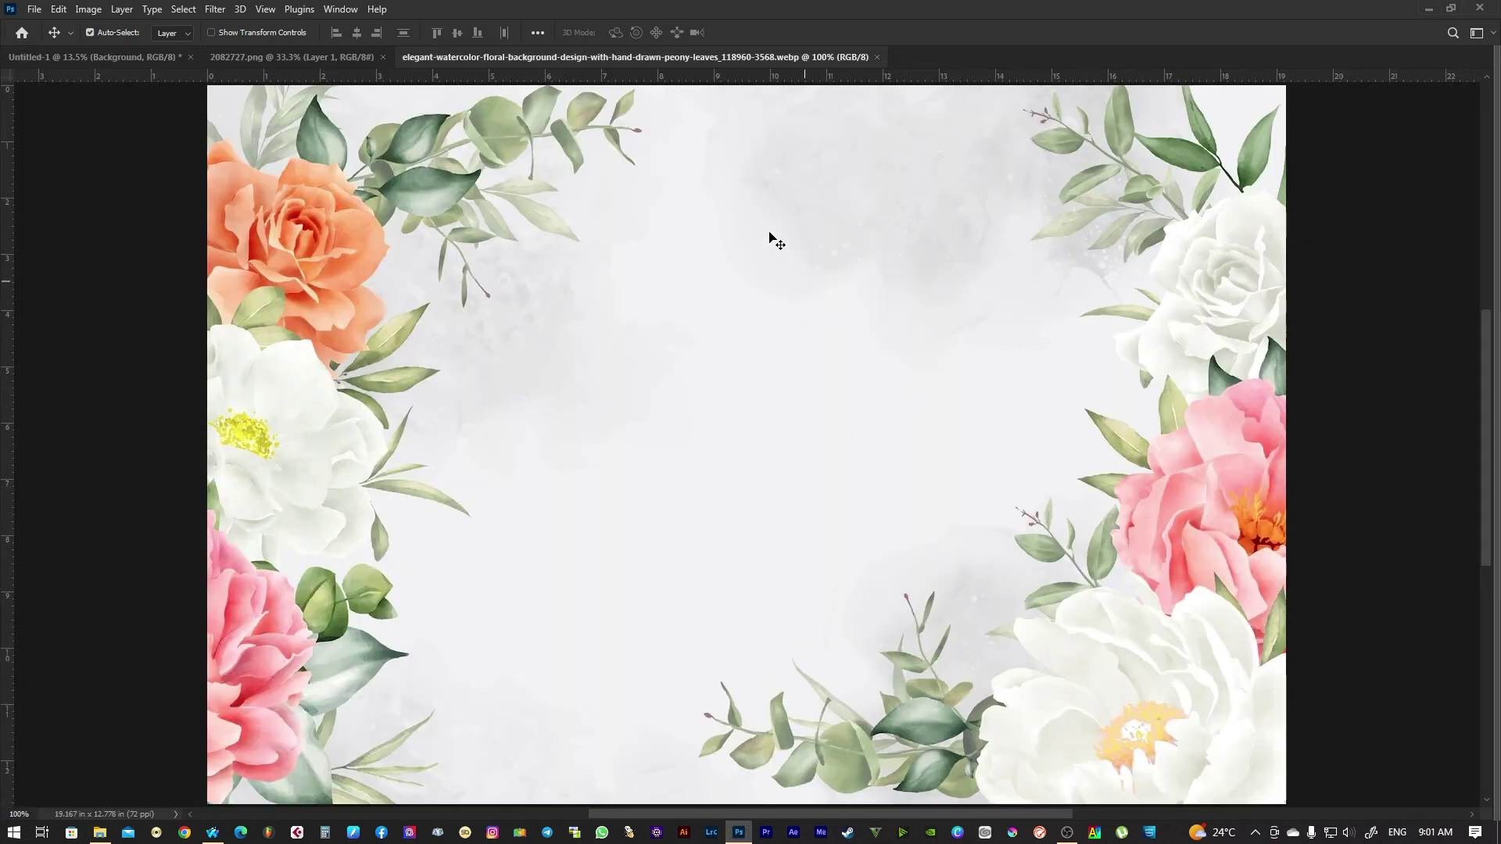
pyautogui.click(238, 61)
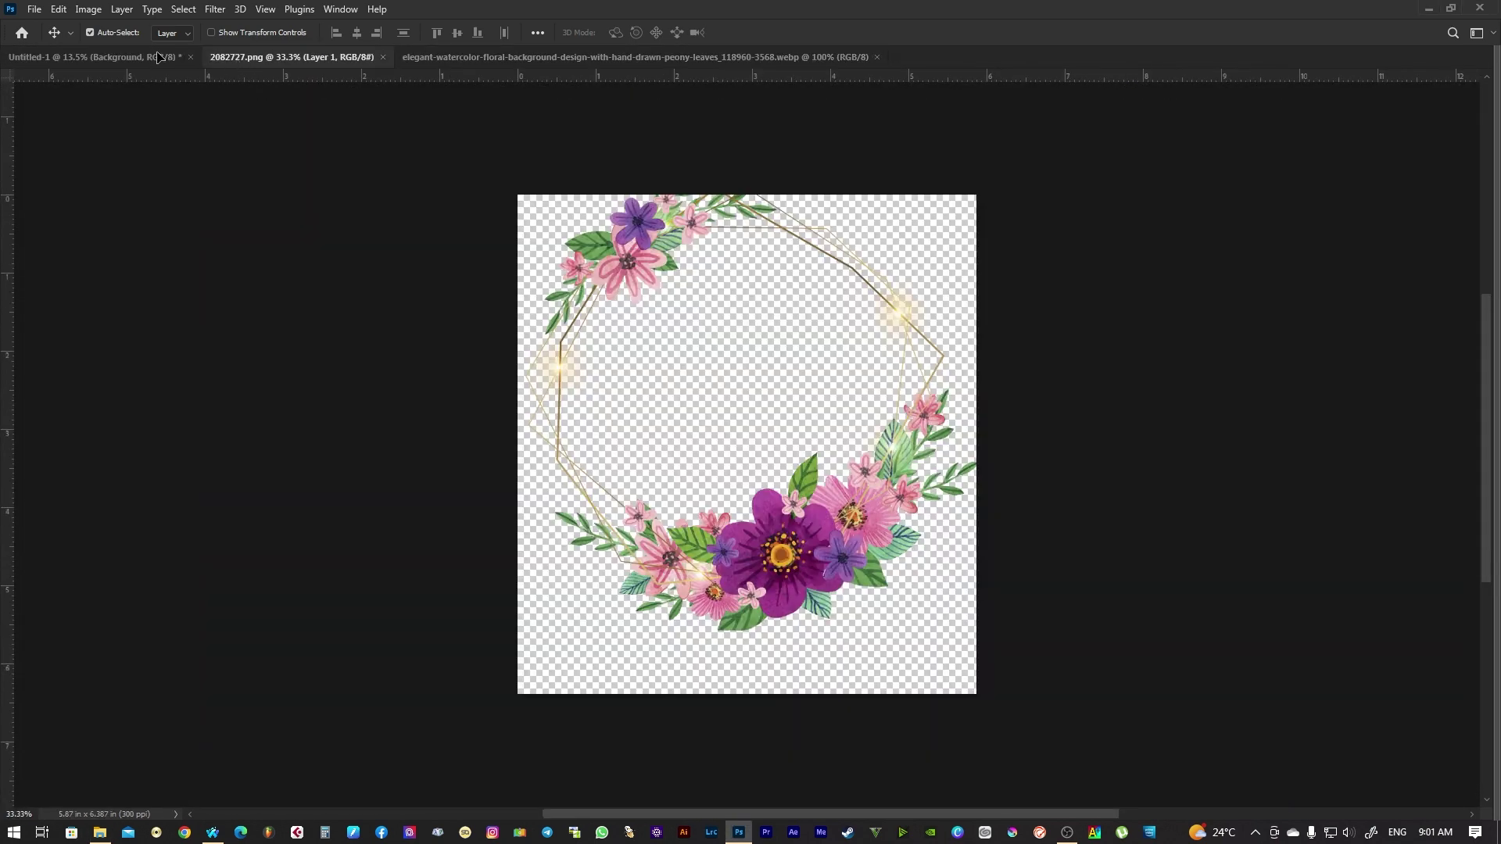
pyautogui.click(153, 59)
pyautogui.moveTo(697, 381); pyautogui.dragTo(762, 395)
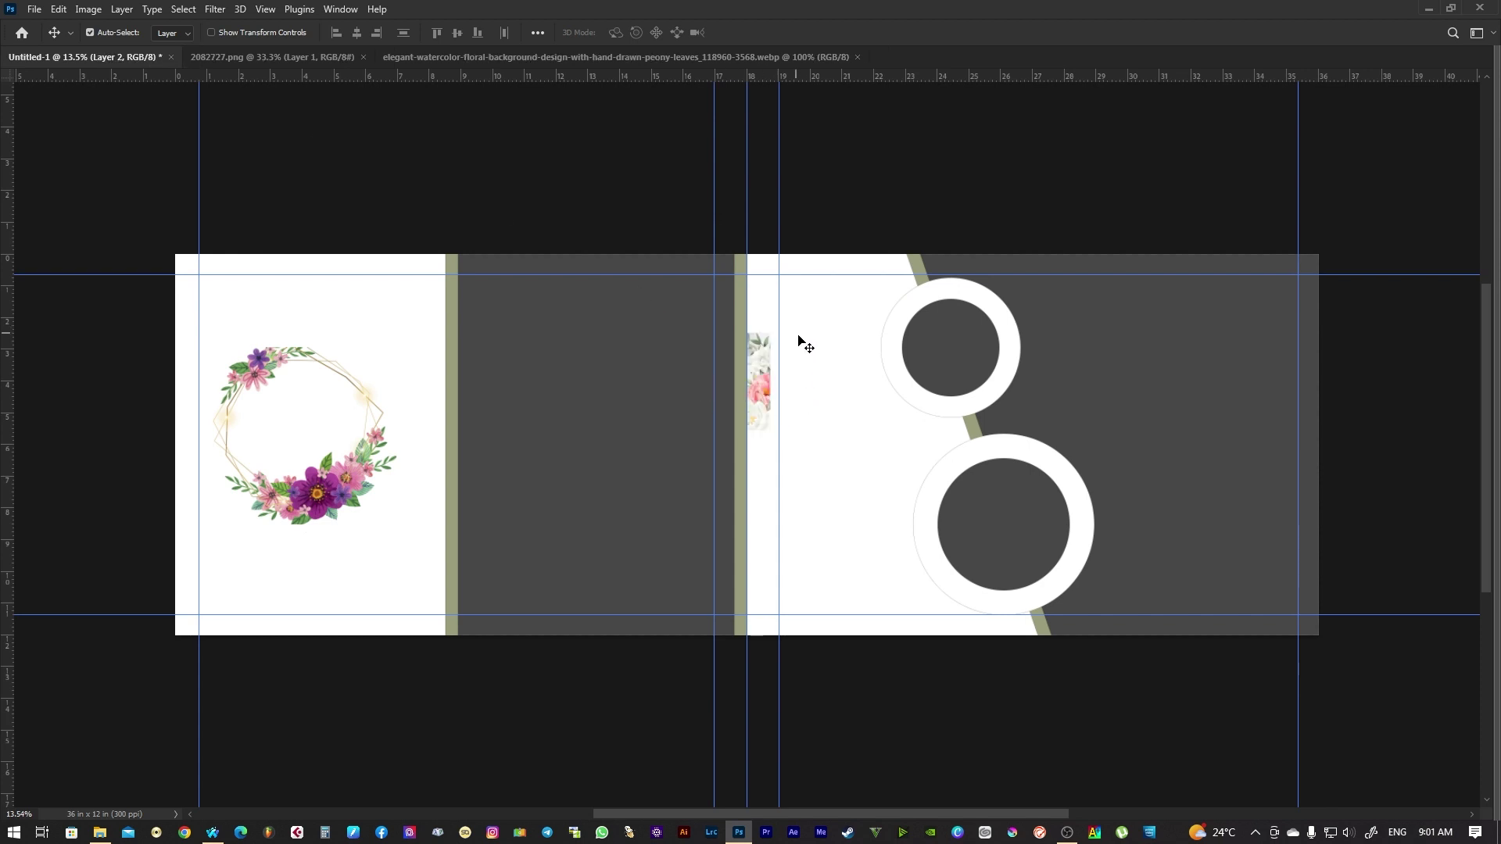
# Scale the watercolor background to about 716% and position it to cover the whole spread
pyautogui.click(57, 10)
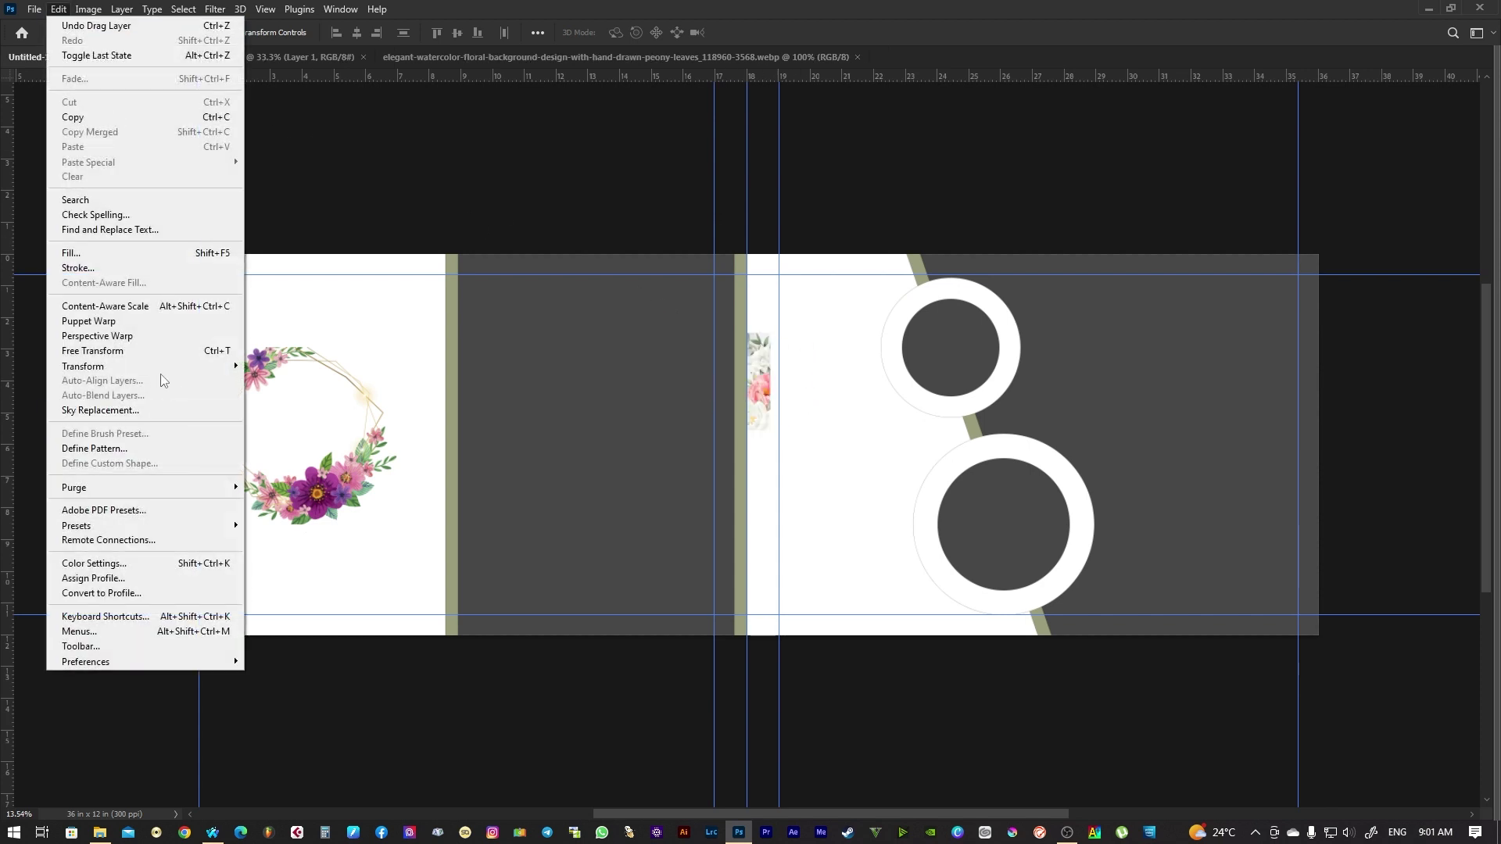
pyautogui.click(117, 355)
pyautogui.moveTo(770, 332)
pyautogui.mouseDown()
pyautogui.moveTo(1278, 340)
pyautogui.moveTo(1249, 328)
pyautogui.mouseUp()
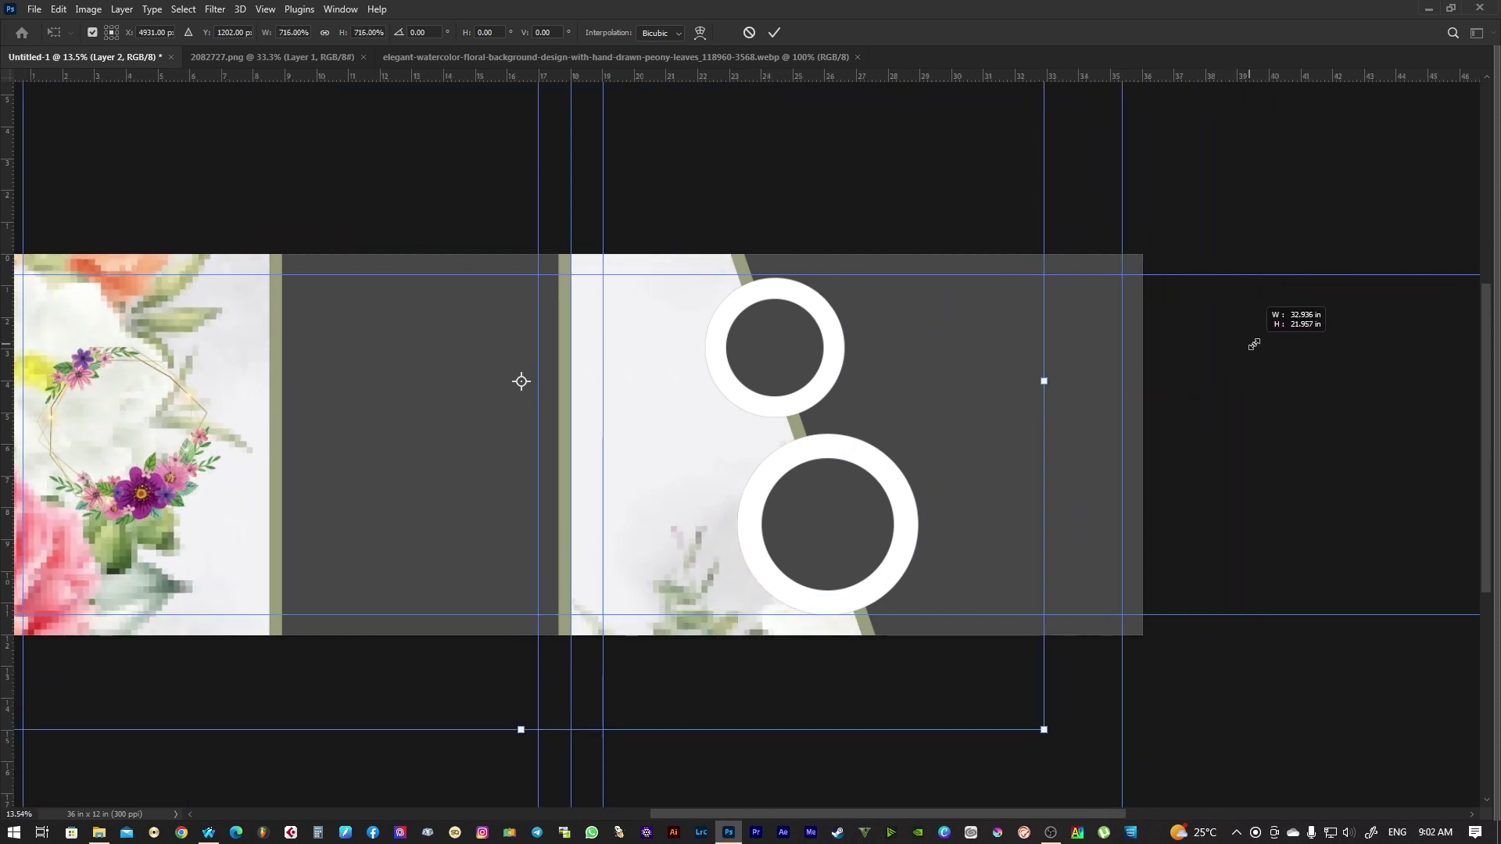
pyautogui.hscroll(-3, 991, 426)
pyautogui.moveTo(998, 426)
pyautogui.mouseDown()
pyautogui.moveTo(917, 430)
pyautogui.moveTo(865, 397)
pyautogui.moveTo(876, 469)
pyautogui.moveTo(874, 451)
pyautogui.mouseUp()
pyautogui.press('Return')
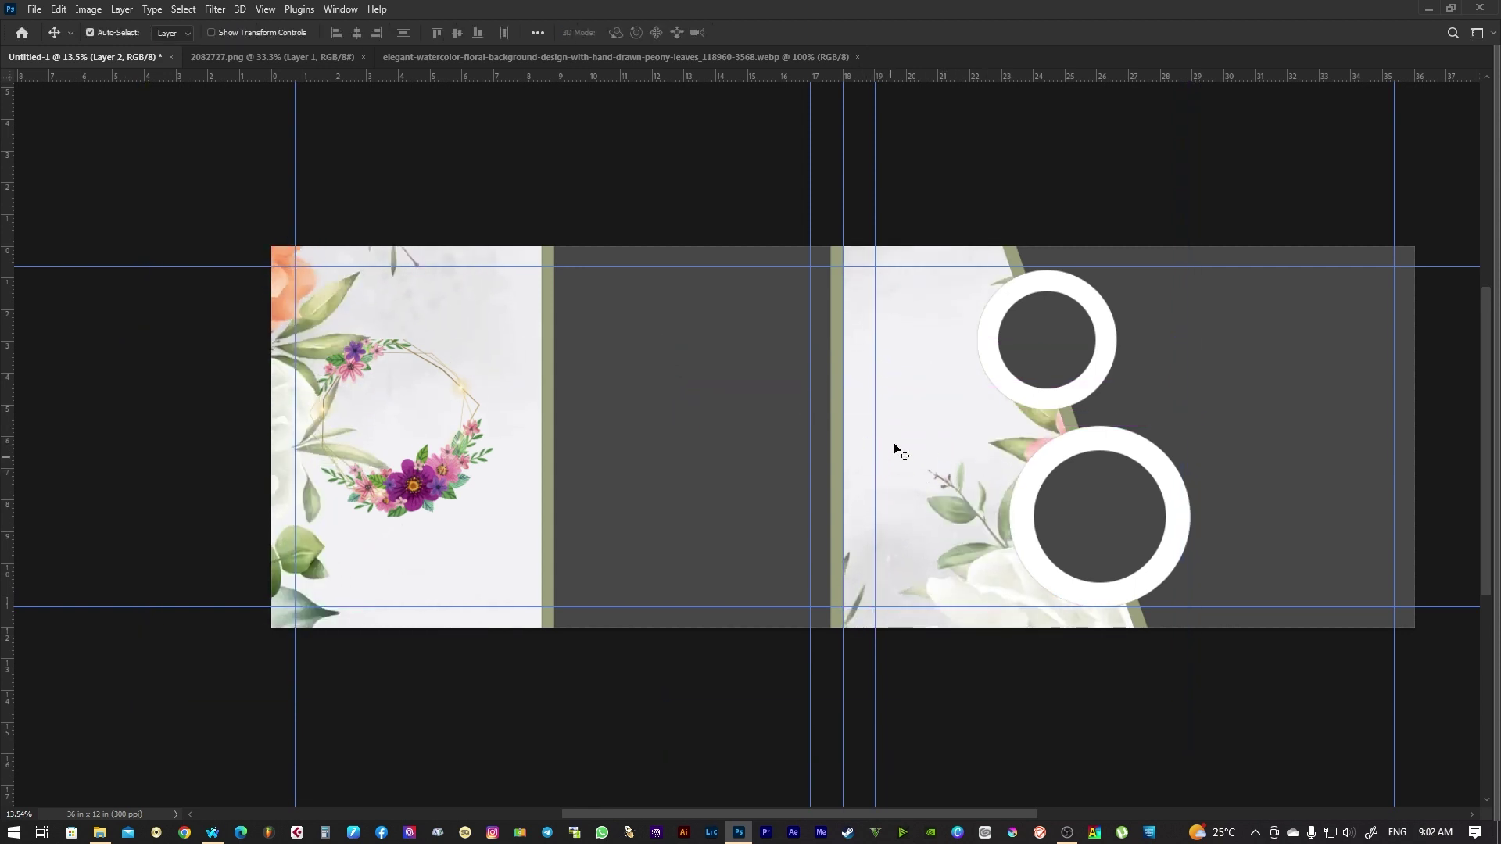
pyautogui.click(84, 9)
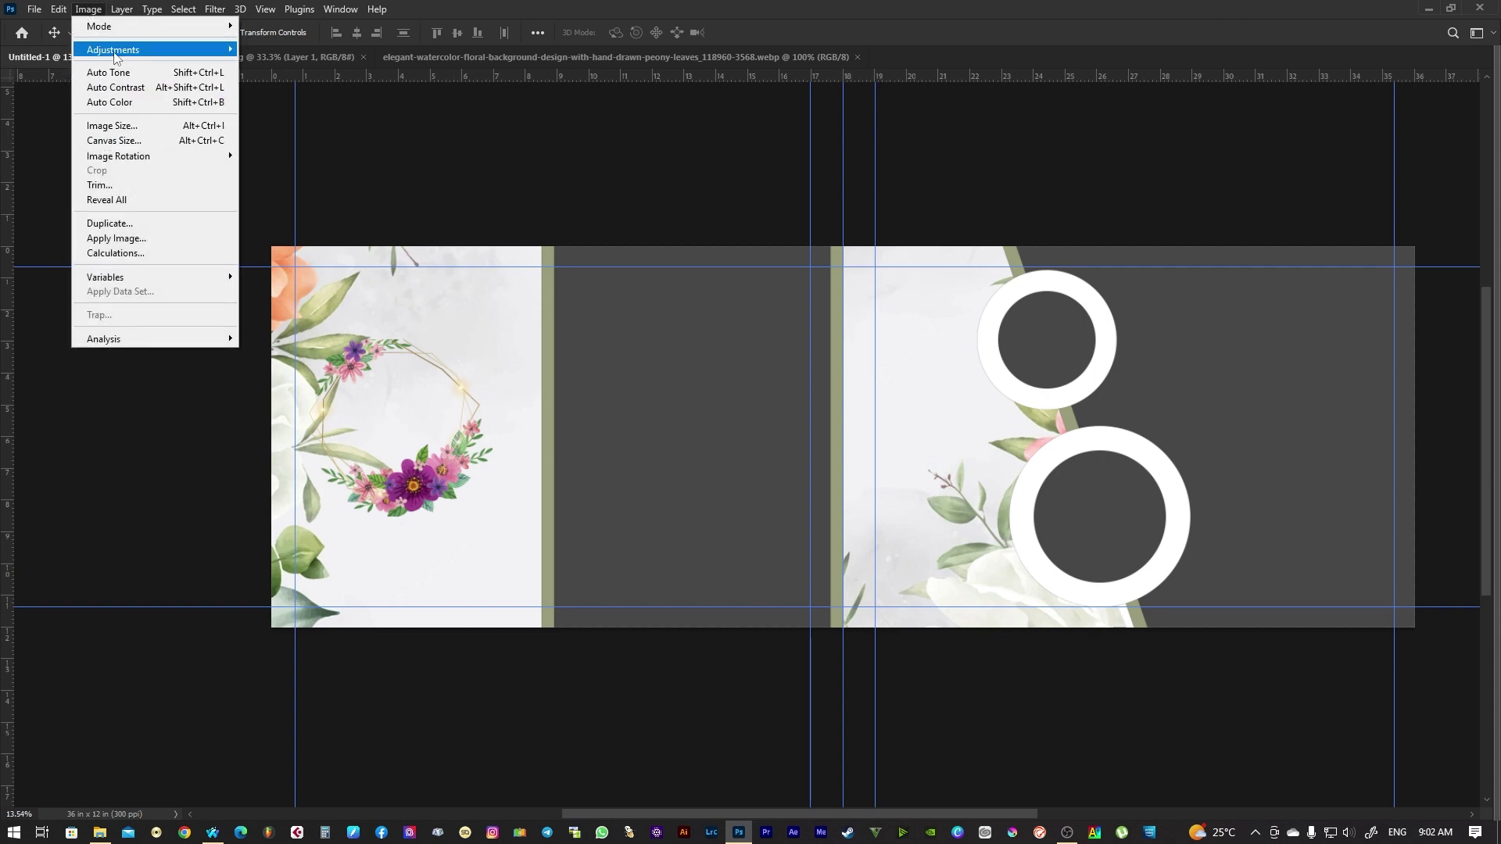
pyautogui.moveTo(112, 49)
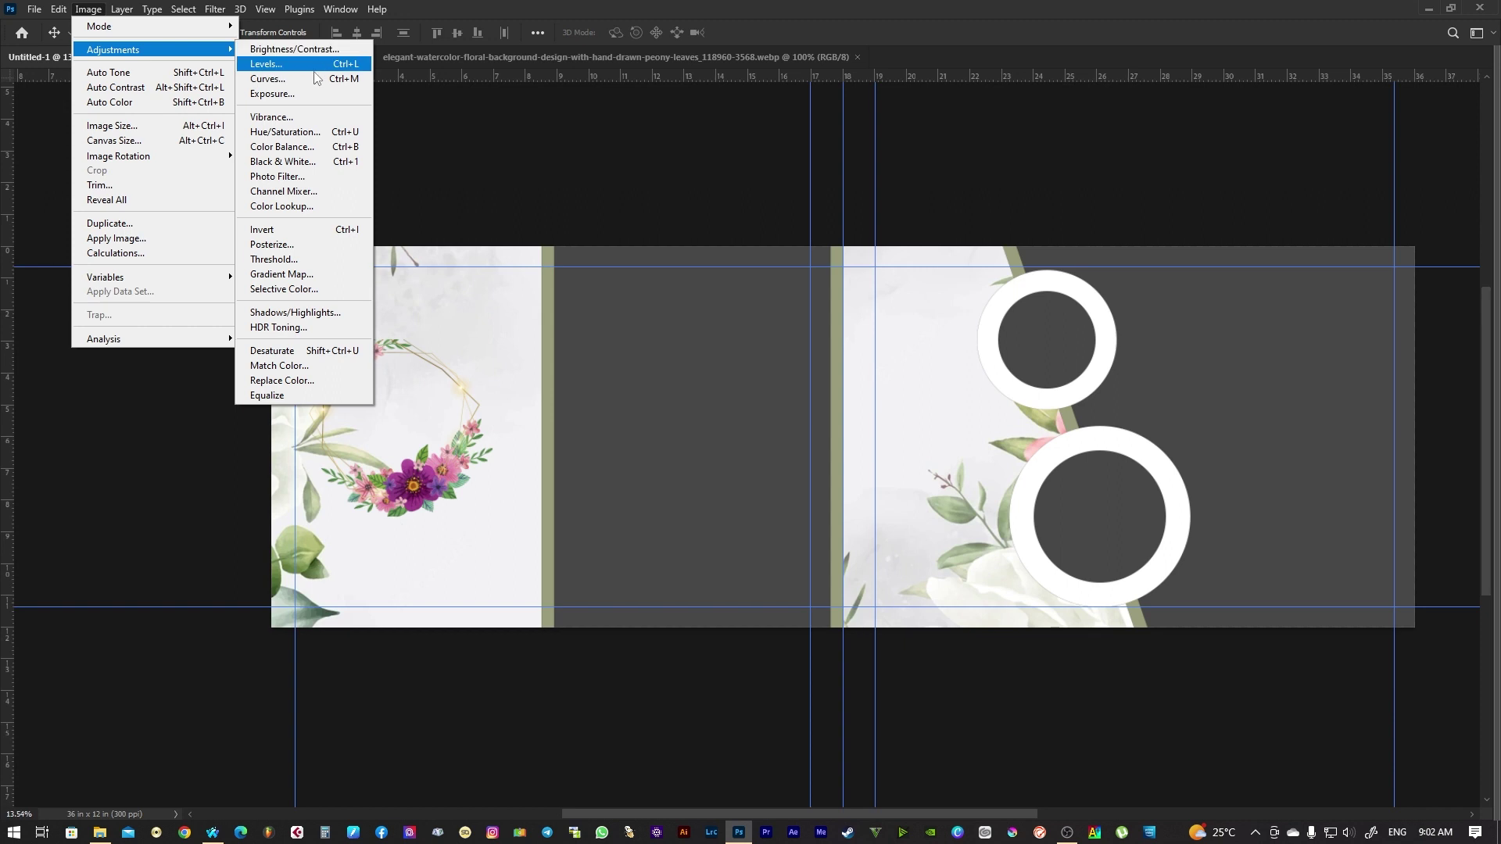
# Colorize the floral background with Hue/Saturation, shifting the tint from sepia to green
pyautogui.click(281, 131)
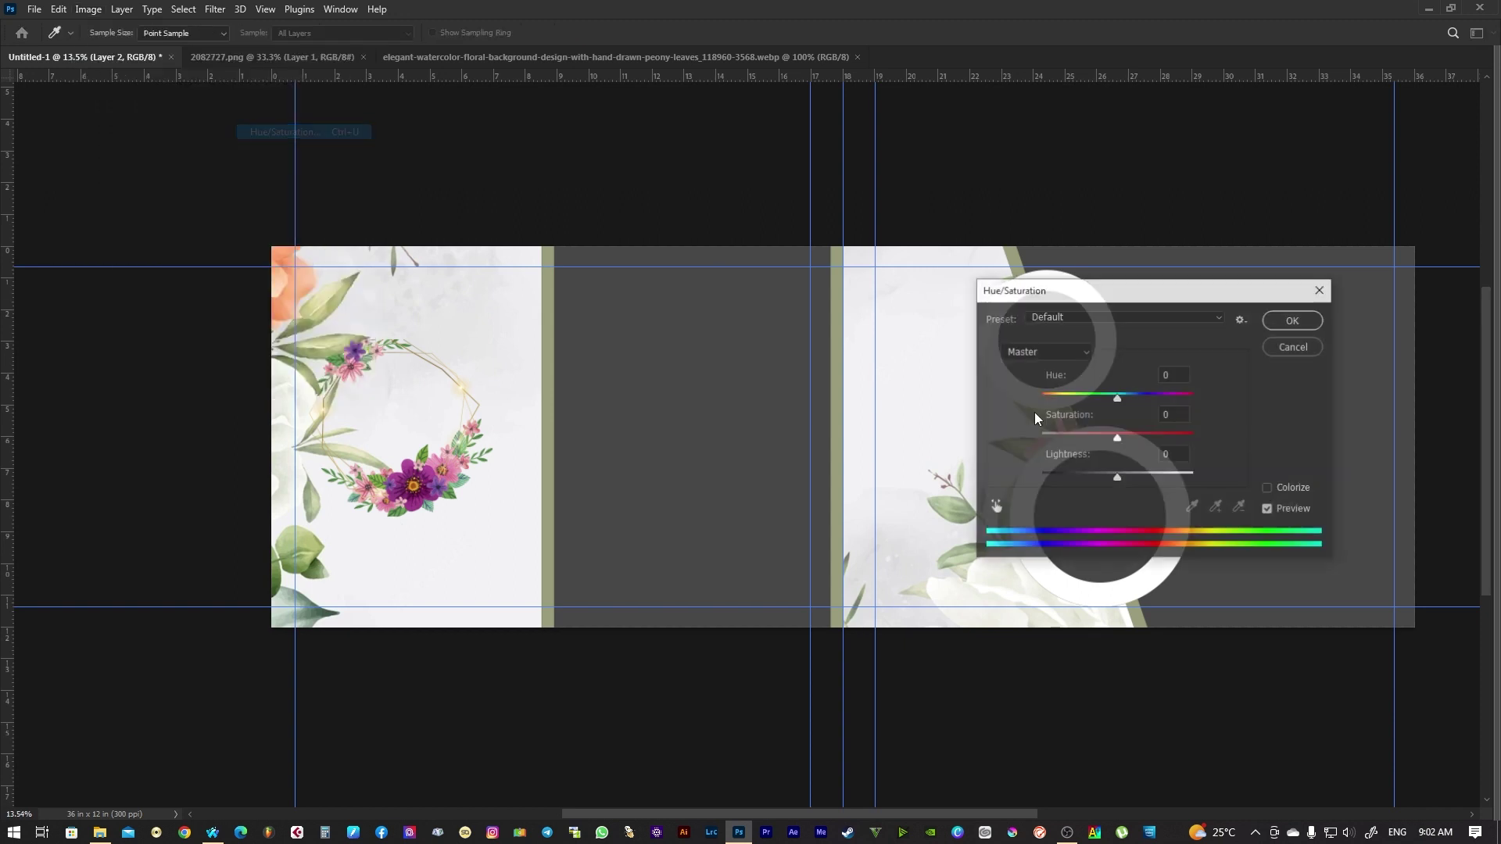
pyautogui.click(1286, 493)
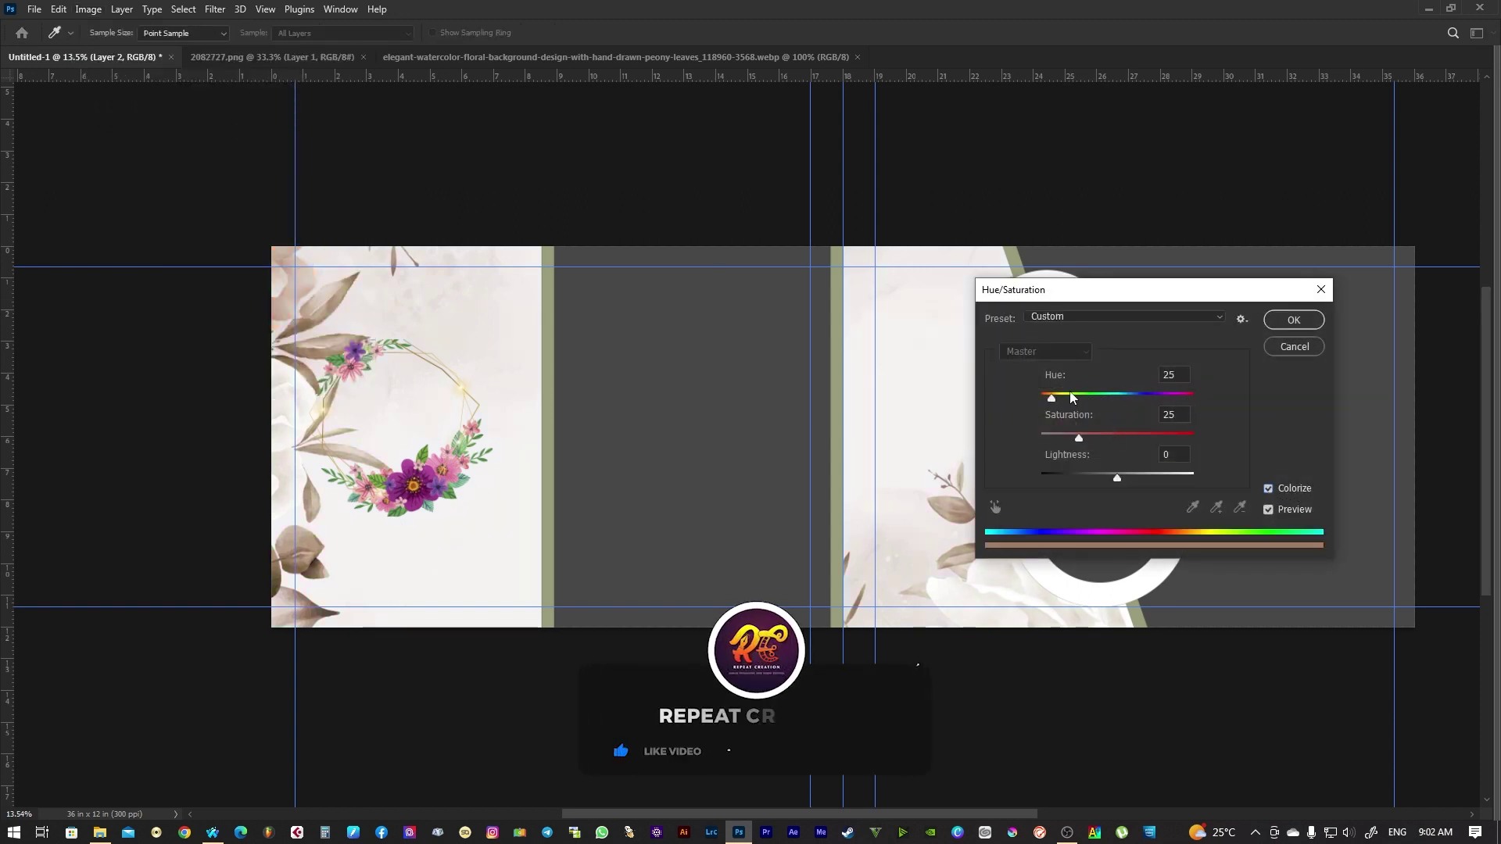
pyautogui.moveTo(1052, 398); pyautogui.dragTo(1074, 397)
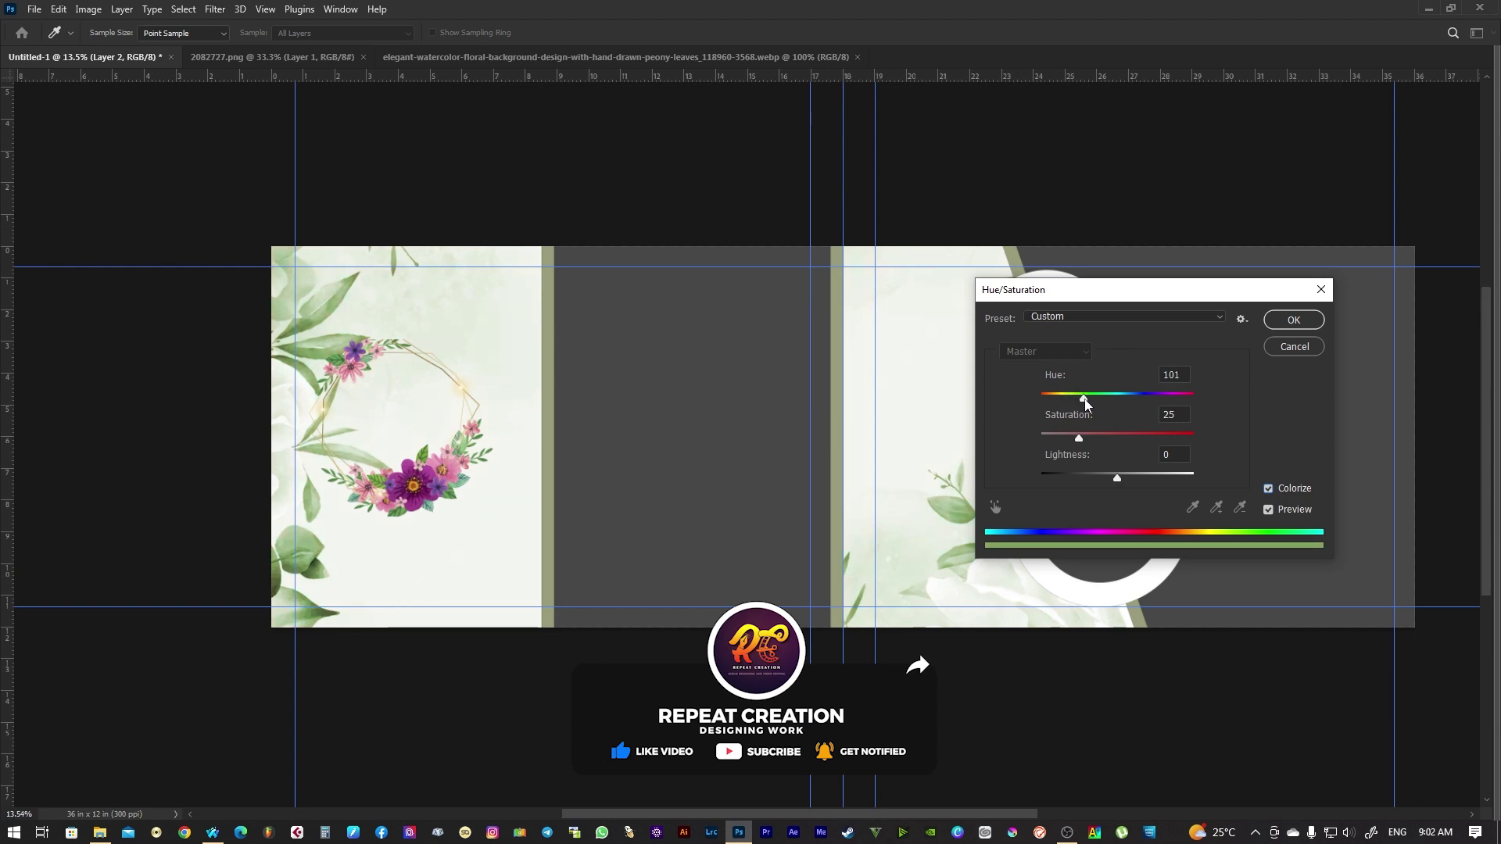
pyautogui.click(1290, 320)
pyautogui.press('Tab')
# Lower the floral background layer's opacity to 23% in the Layers panel
pyautogui.rightClick(715, 328)
pyautogui.click(743, 334)
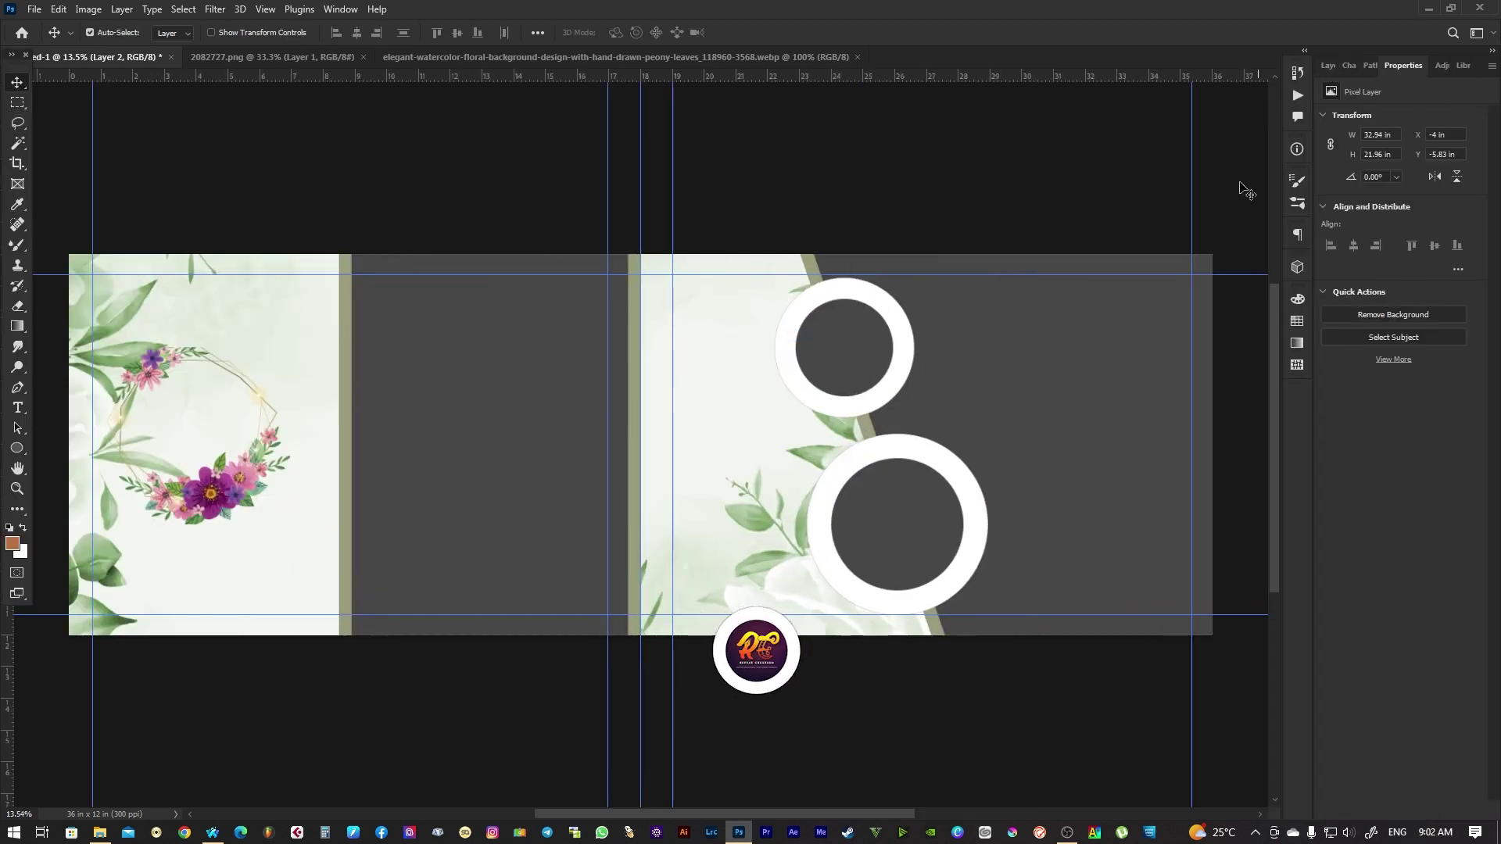
pyautogui.click(340, 10)
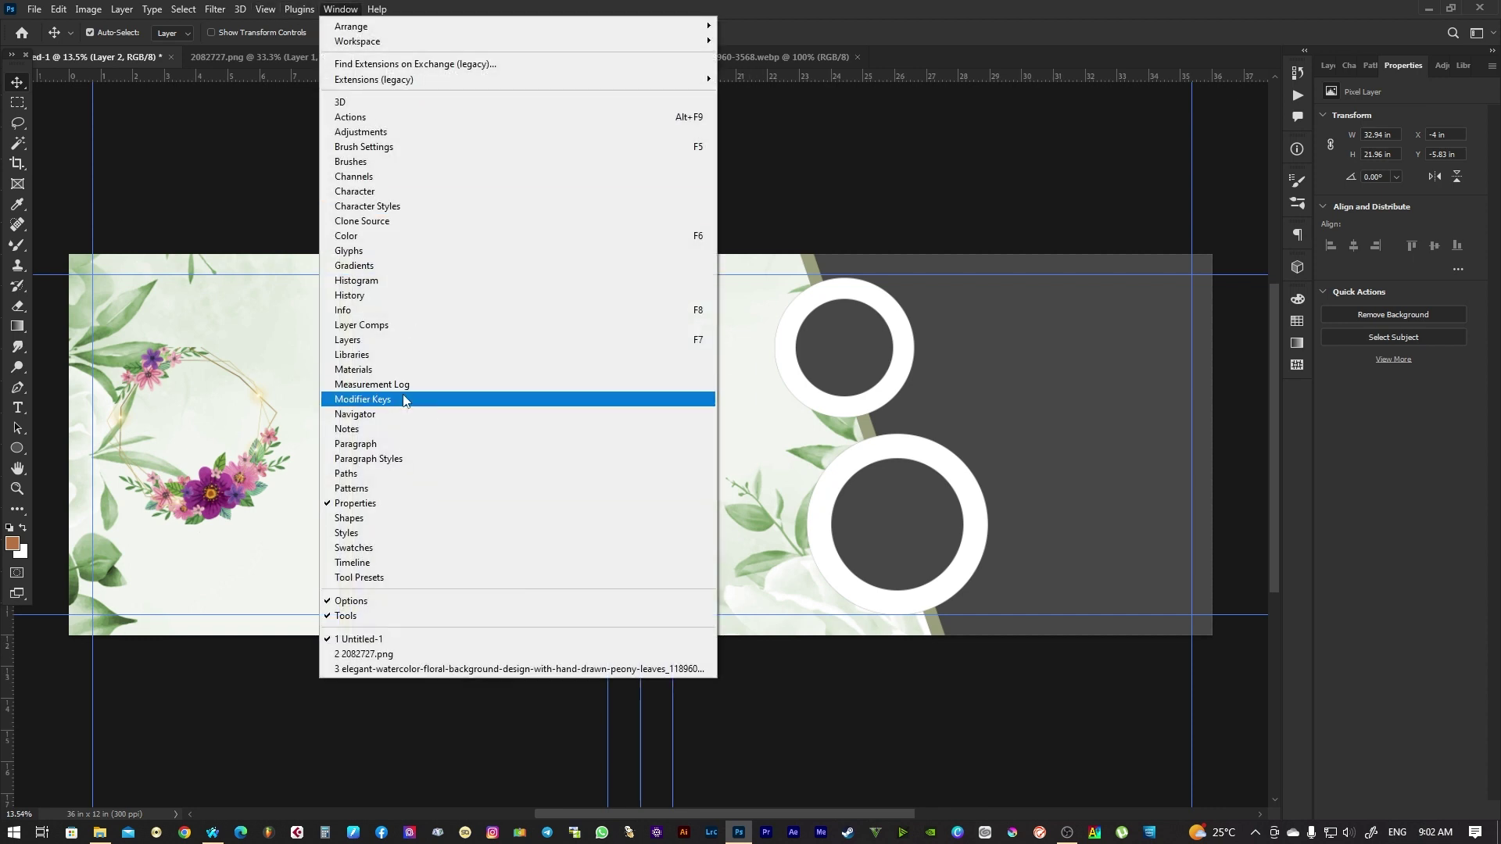
pyautogui.click(349, 339)
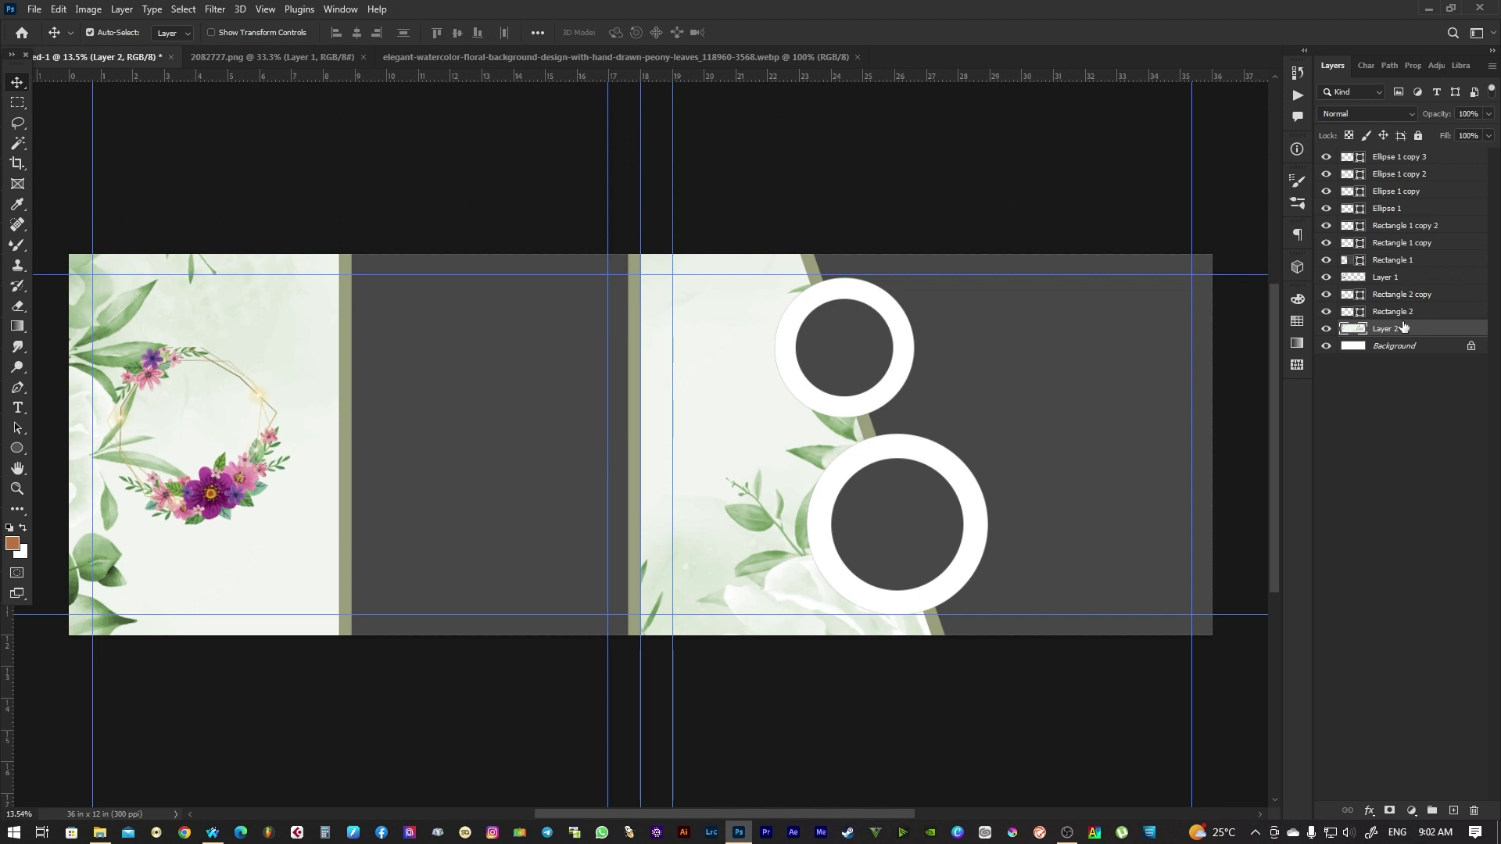
pyautogui.click(1486, 115)
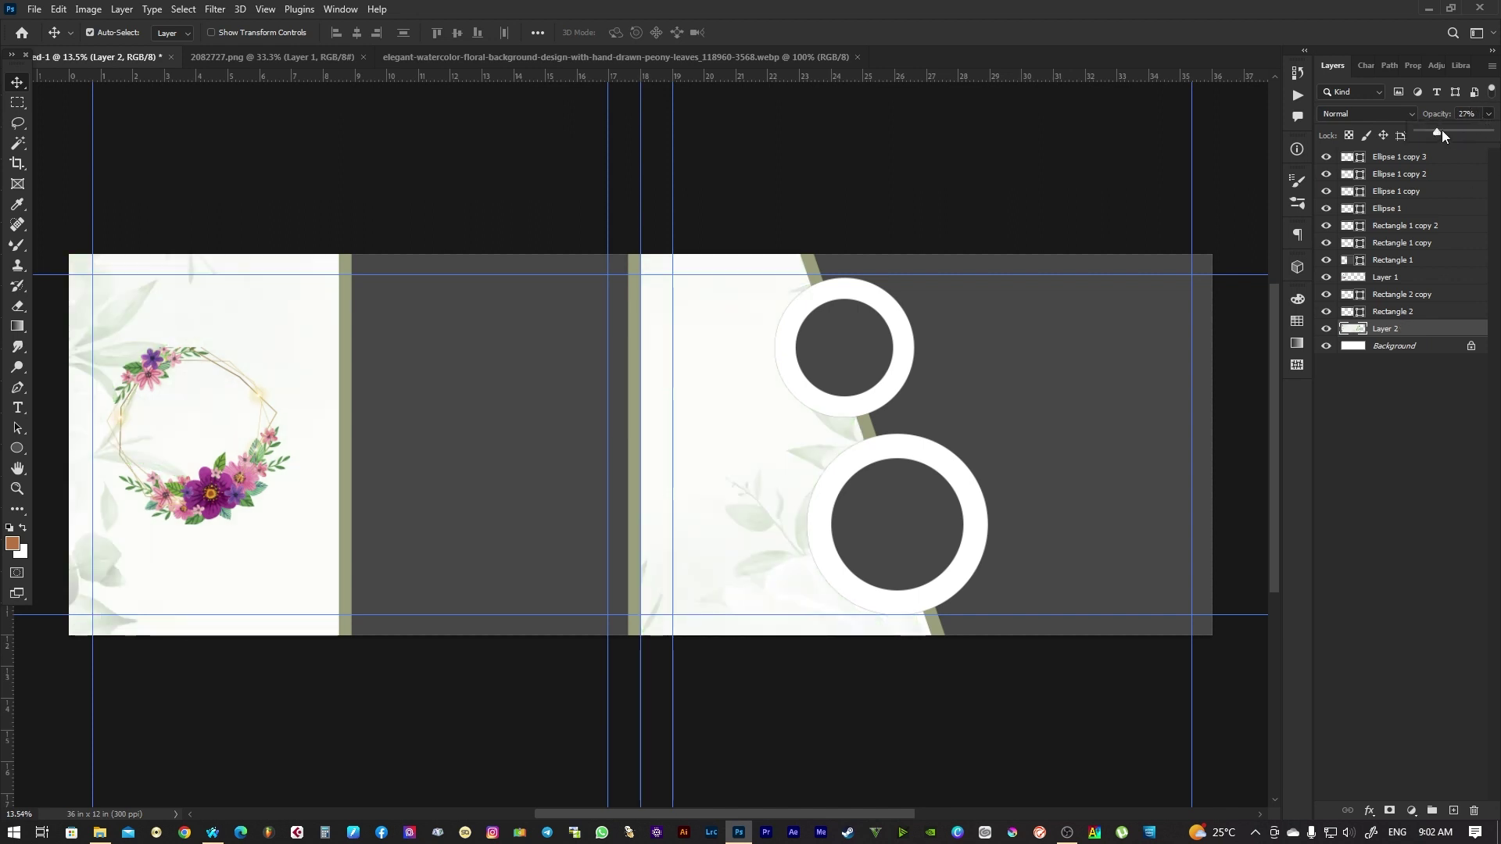
pyautogui.moveTo(1427, 134); pyautogui.dragTo(1435, 135)
pyautogui.moveTo(788, 462); pyautogui.dragTo(876, 452)
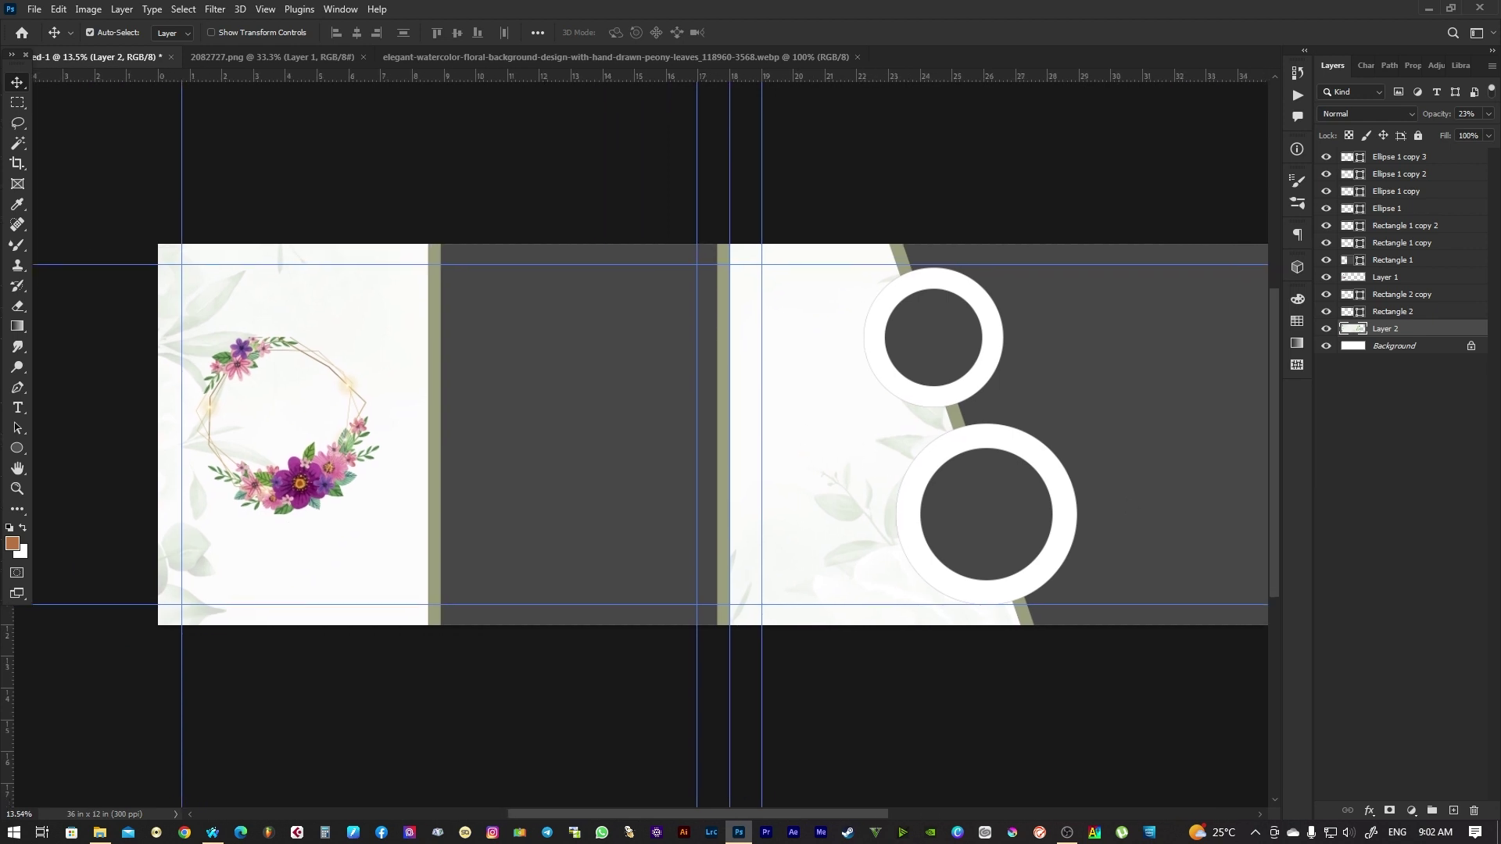
pyautogui.hotkey('alt', 'Tab')
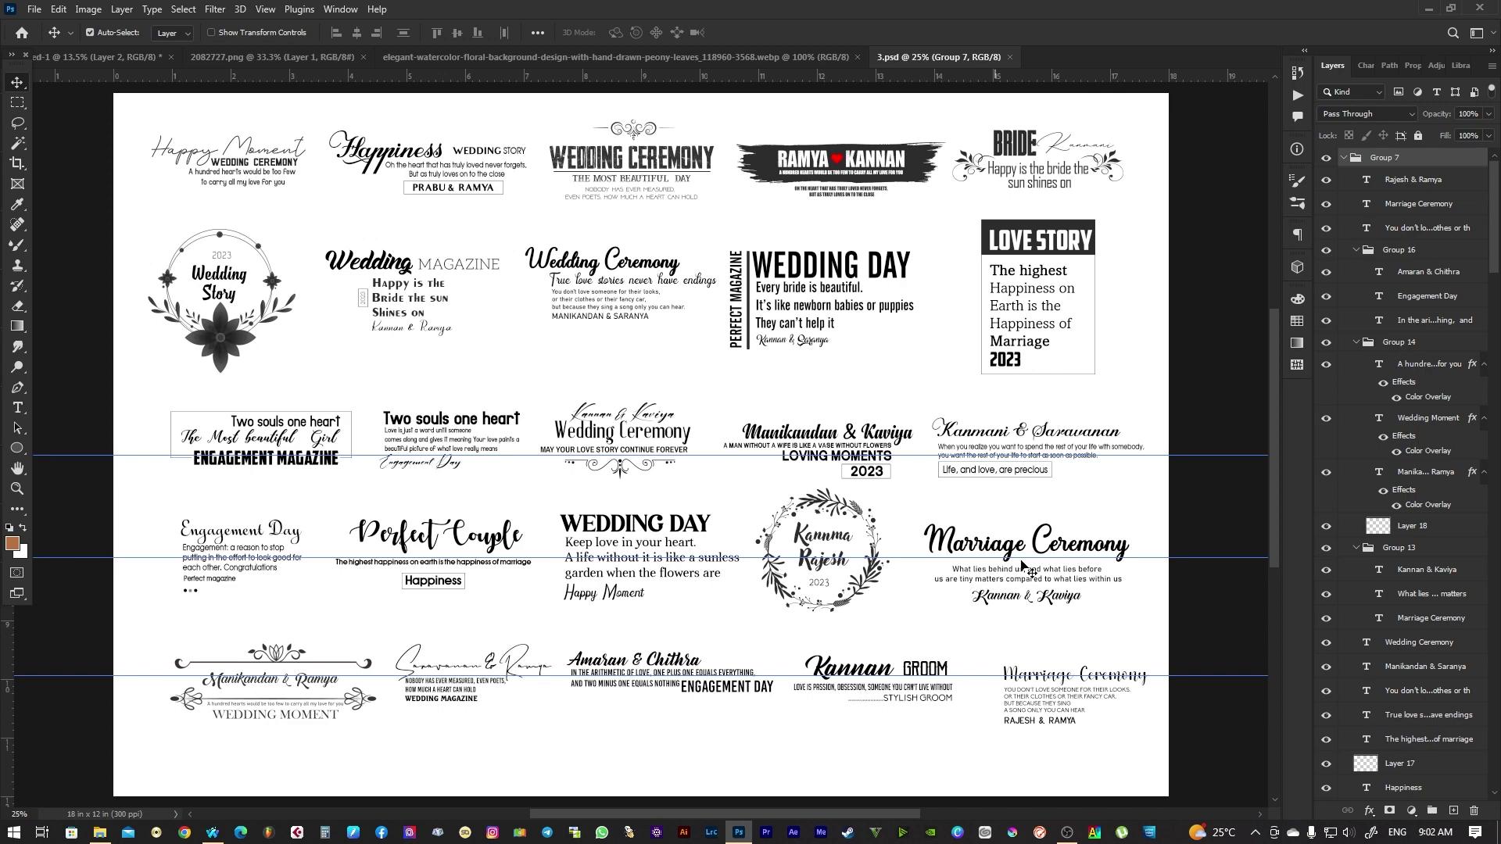
# Bring the Marriage Ceremony text group into the spread and place it inside the left wreath
pyautogui.moveTo(1064, 554); pyautogui.dragTo(931, 498)
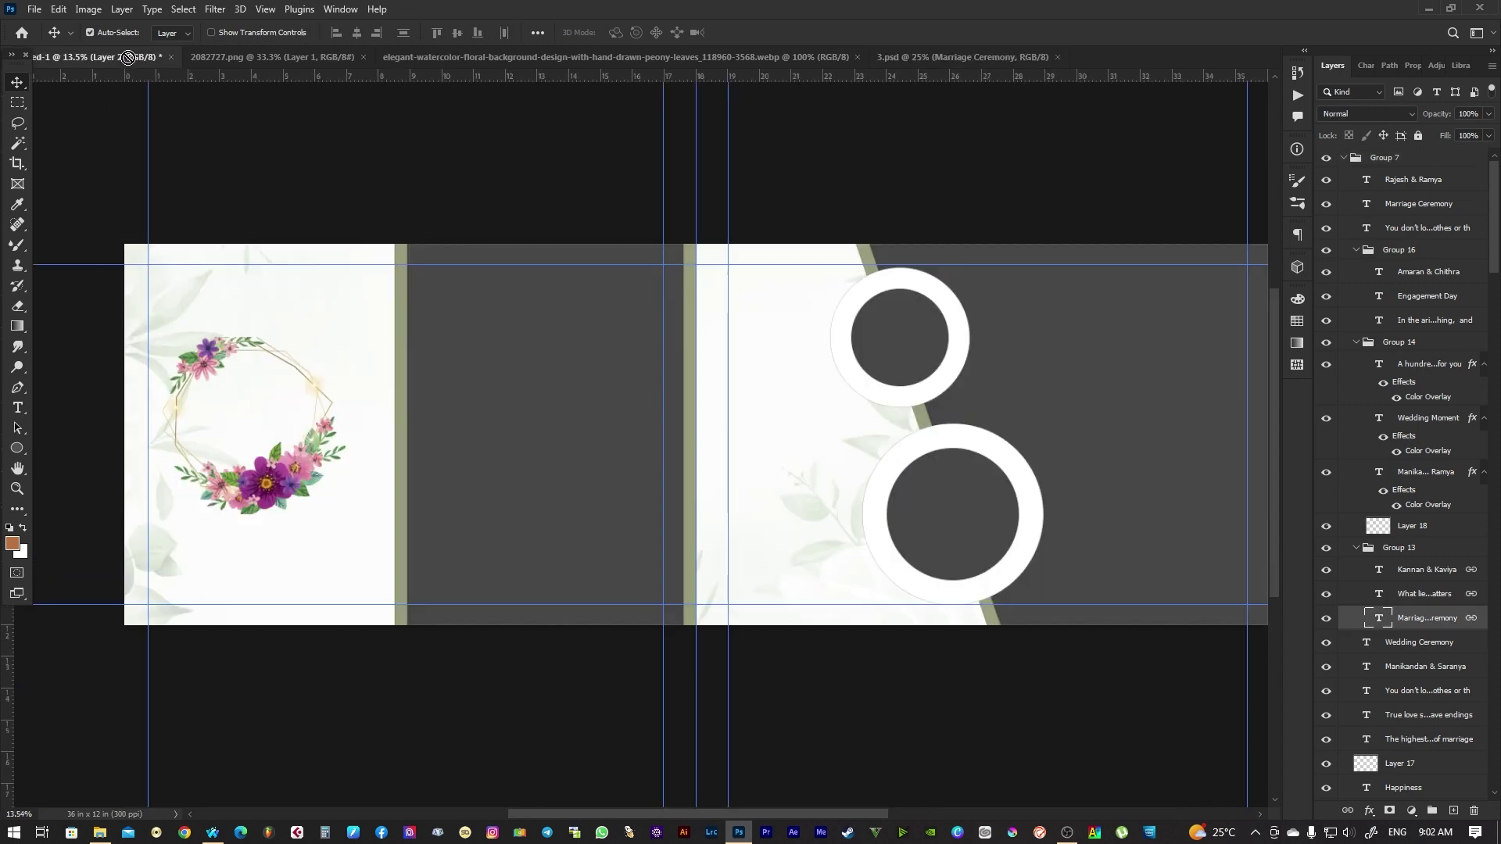
pyautogui.moveTo(931, 498)
pyautogui.mouseDown()
pyautogui.moveTo(261, 402)
pyautogui.moveTo(279, 412)
pyautogui.mouseUp()
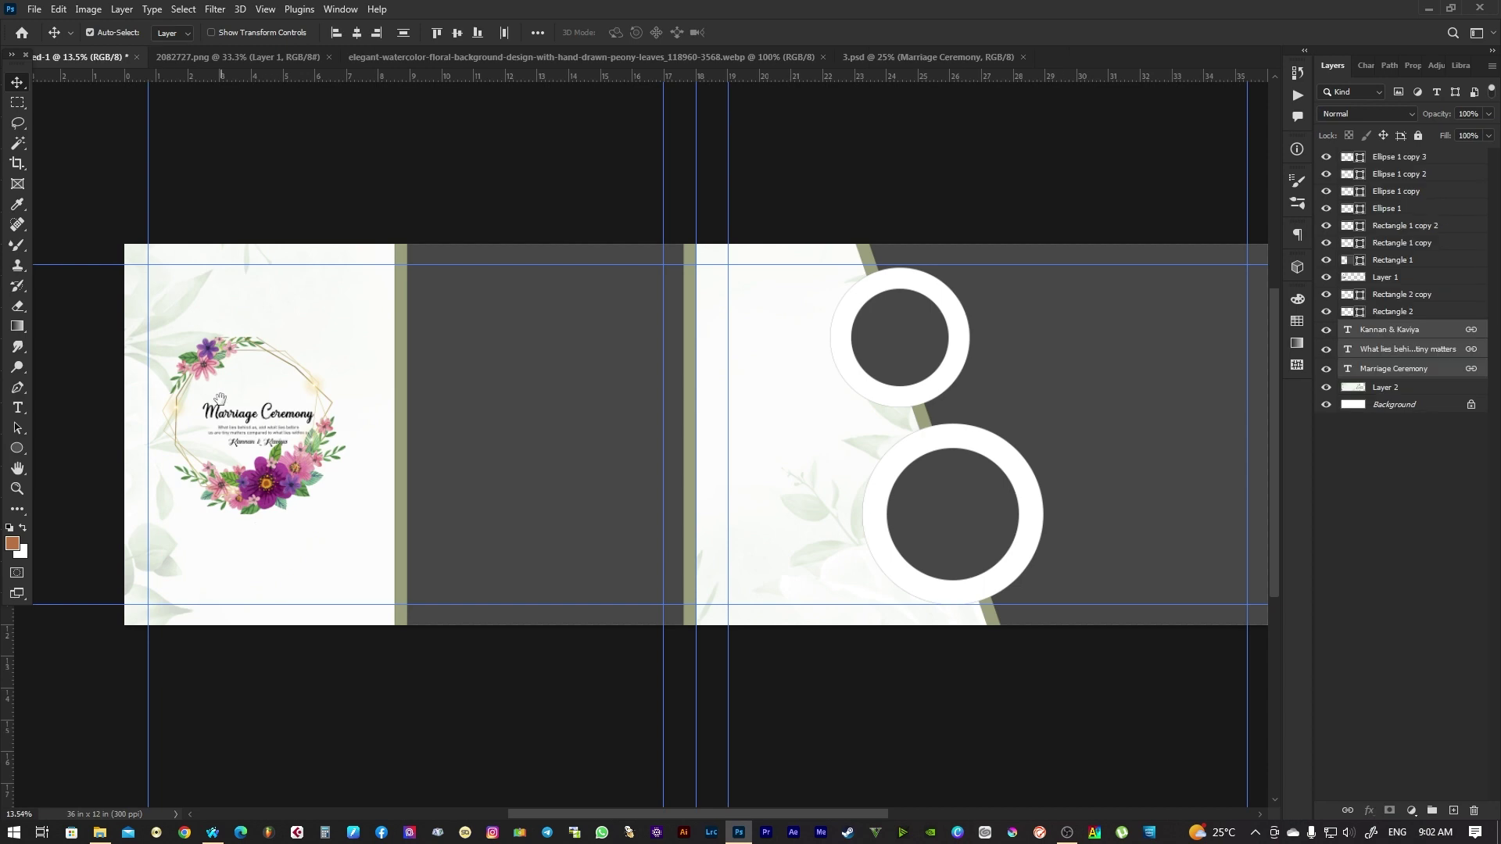
pyautogui.scroll(5, 220, 400)
pyautogui.moveTo(398, 430)
pyautogui.mouseDown()
pyautogui.moveTo(891, 464)
pyautogui.moveTo(890, 445)
pyautogui.mouseUp()
pyautogui.scroll(-5, 889, 446)
pyautogui.moveTo(1038, 401); pyautogui.dragTo(324, 363)
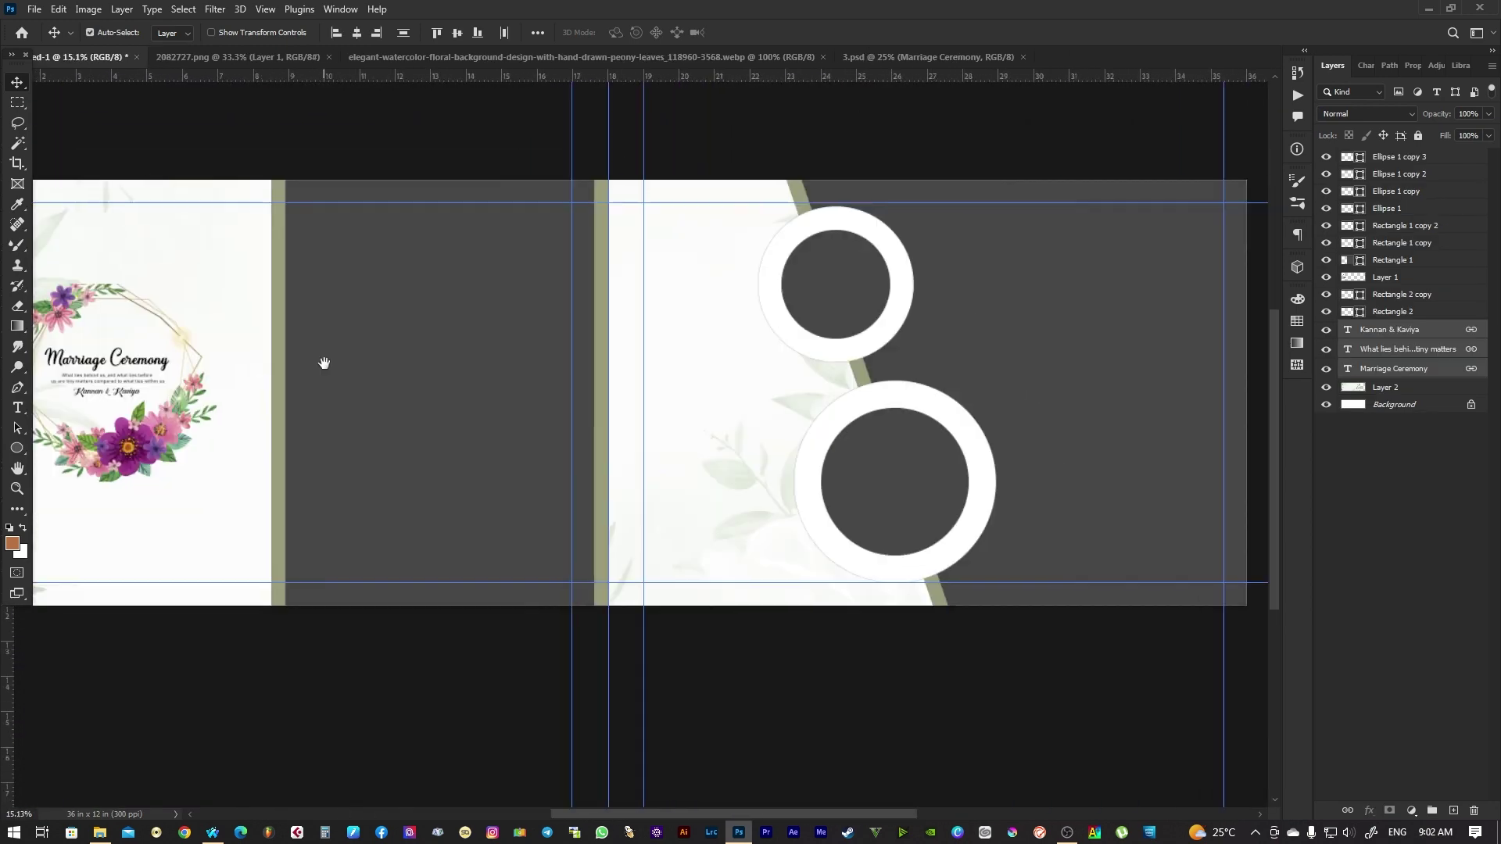
pyautogui.moveTo(860, 401); pyautogui.dragTo(868, 430)
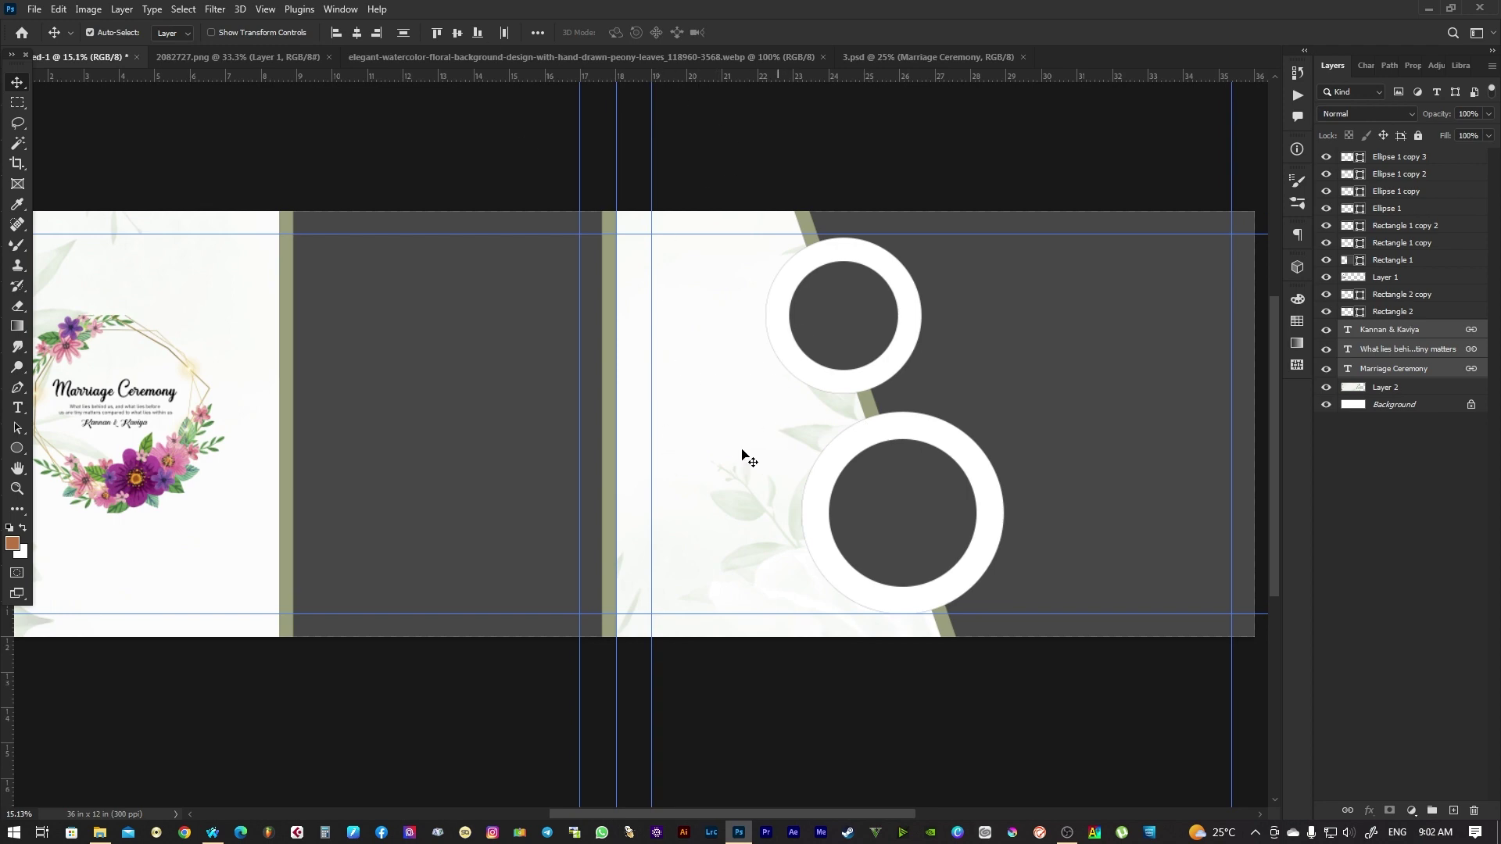
# Drag the Perfect Couple title layer from 3.psd onto the spread's right page
pyautogui.click(879, 59)
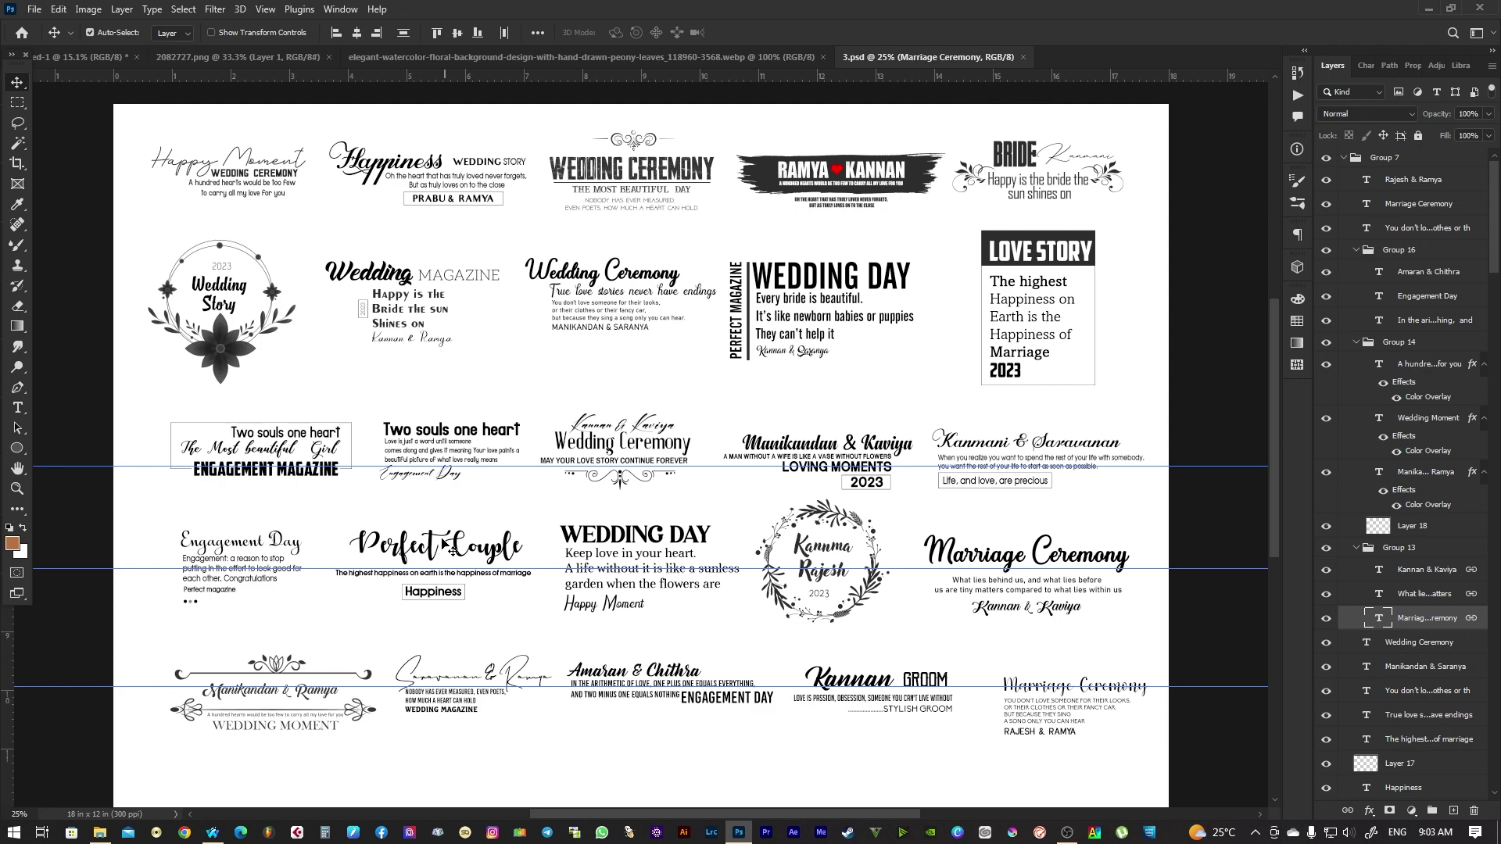
pyautogui.click(454, 547)
pyautogui.click(91, 55)
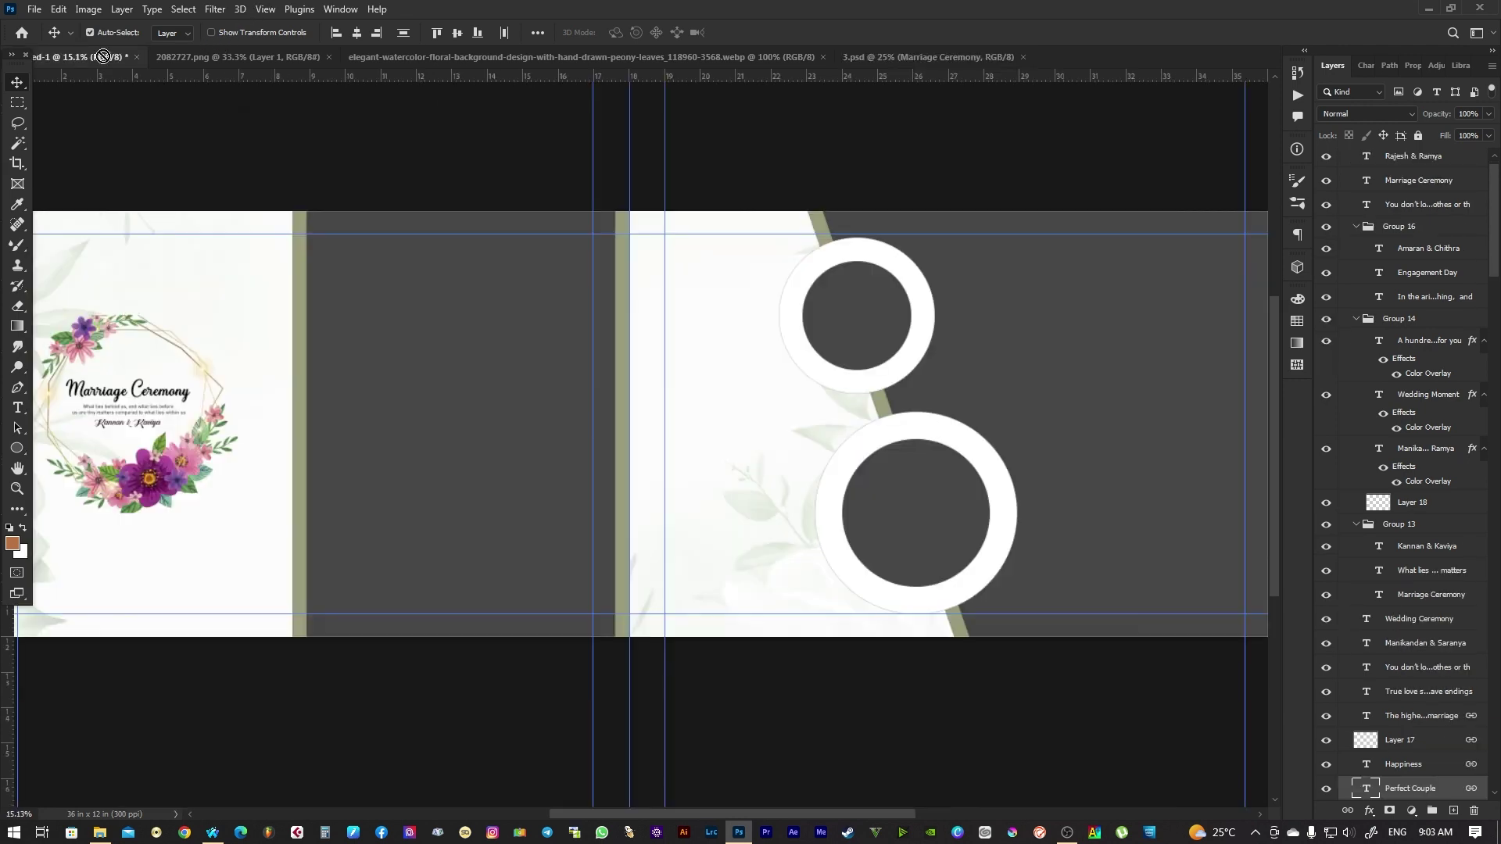
pyautogui.moveTo(740, 424); pyautogui.dragTo(739, 425)
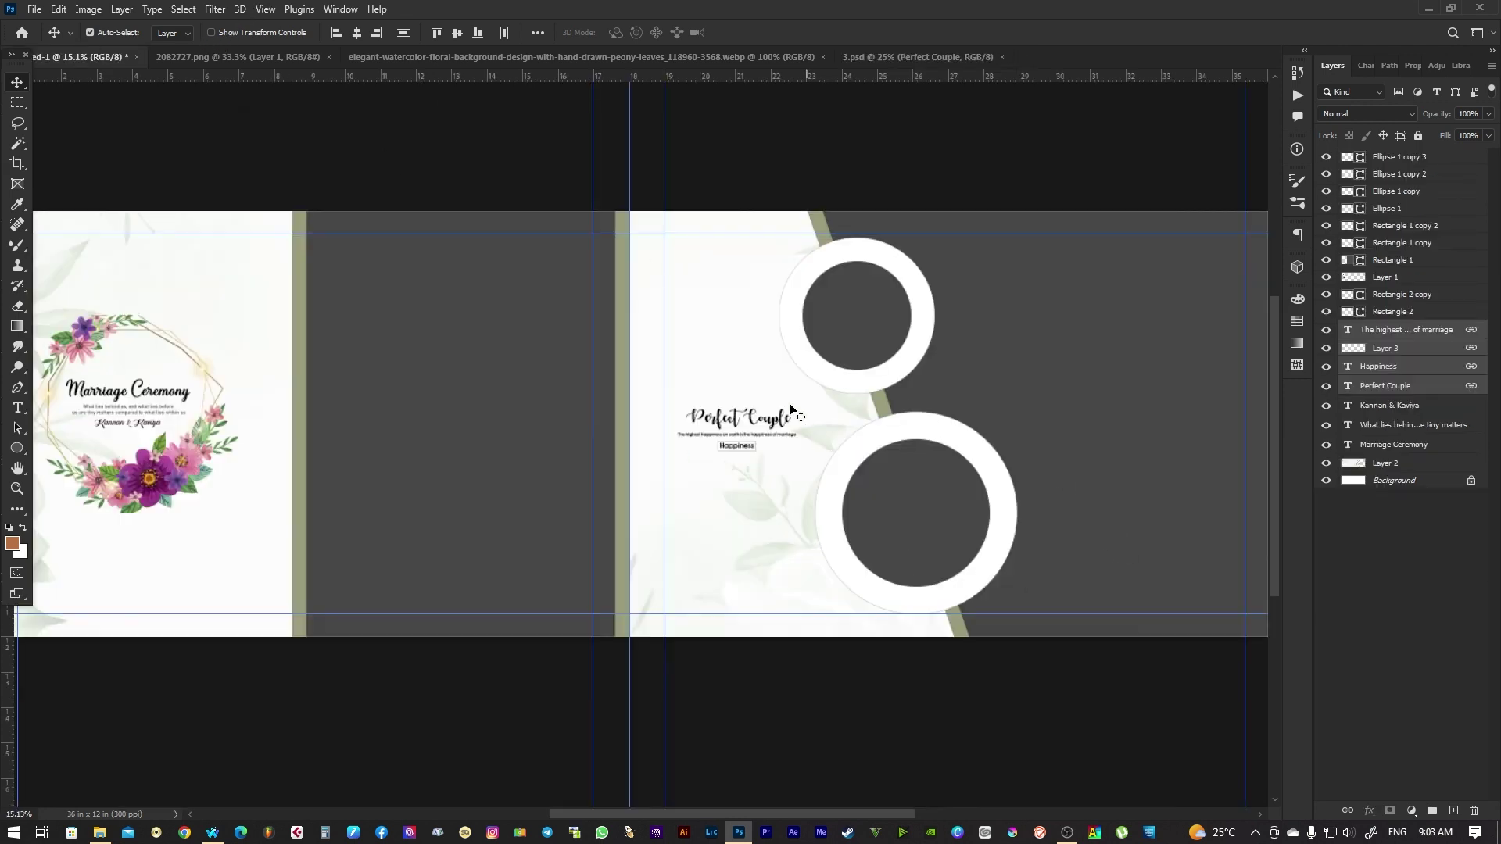
pyautogui.scroll(2, 740, 425)
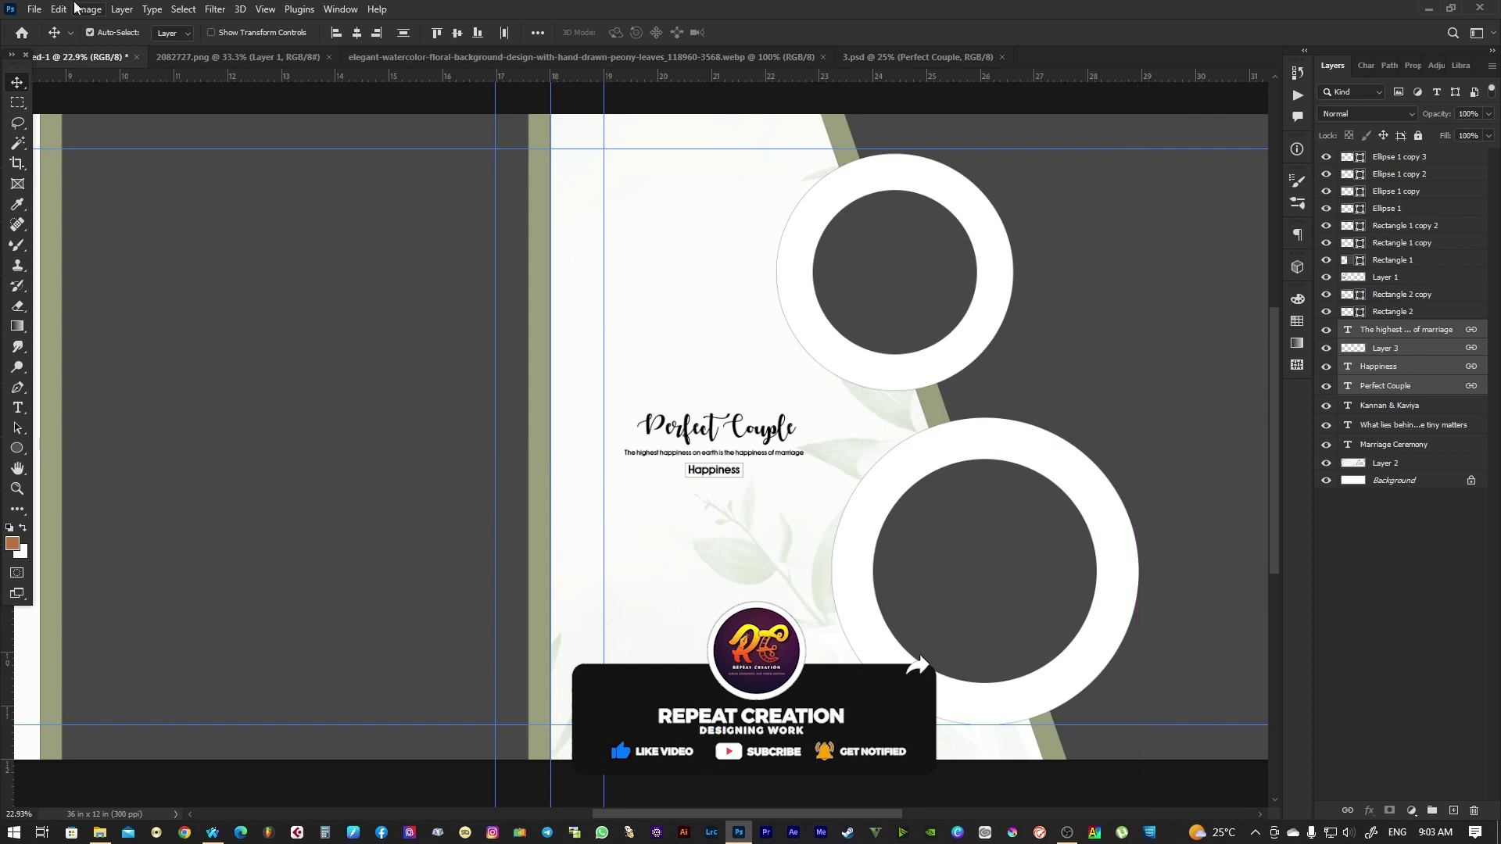
# Free Transform the Perfect Couple title to about 128% and confirm
pyautogui.click(58, 8)
pyautogui.click(92, 351)
pyautogui.moveTo(794, 411)
pyautogui.mouseDown()
pyautogui.moveTo(832, 408)
pyautogui.moveTo(767, 429)
pyautogui.moveTo(813, 447)
pyautogui.mouseUp()
pyautogui.press('Return')
pyautogui.scroll(-2, 844, 396)
pyautogui.press('Tab')
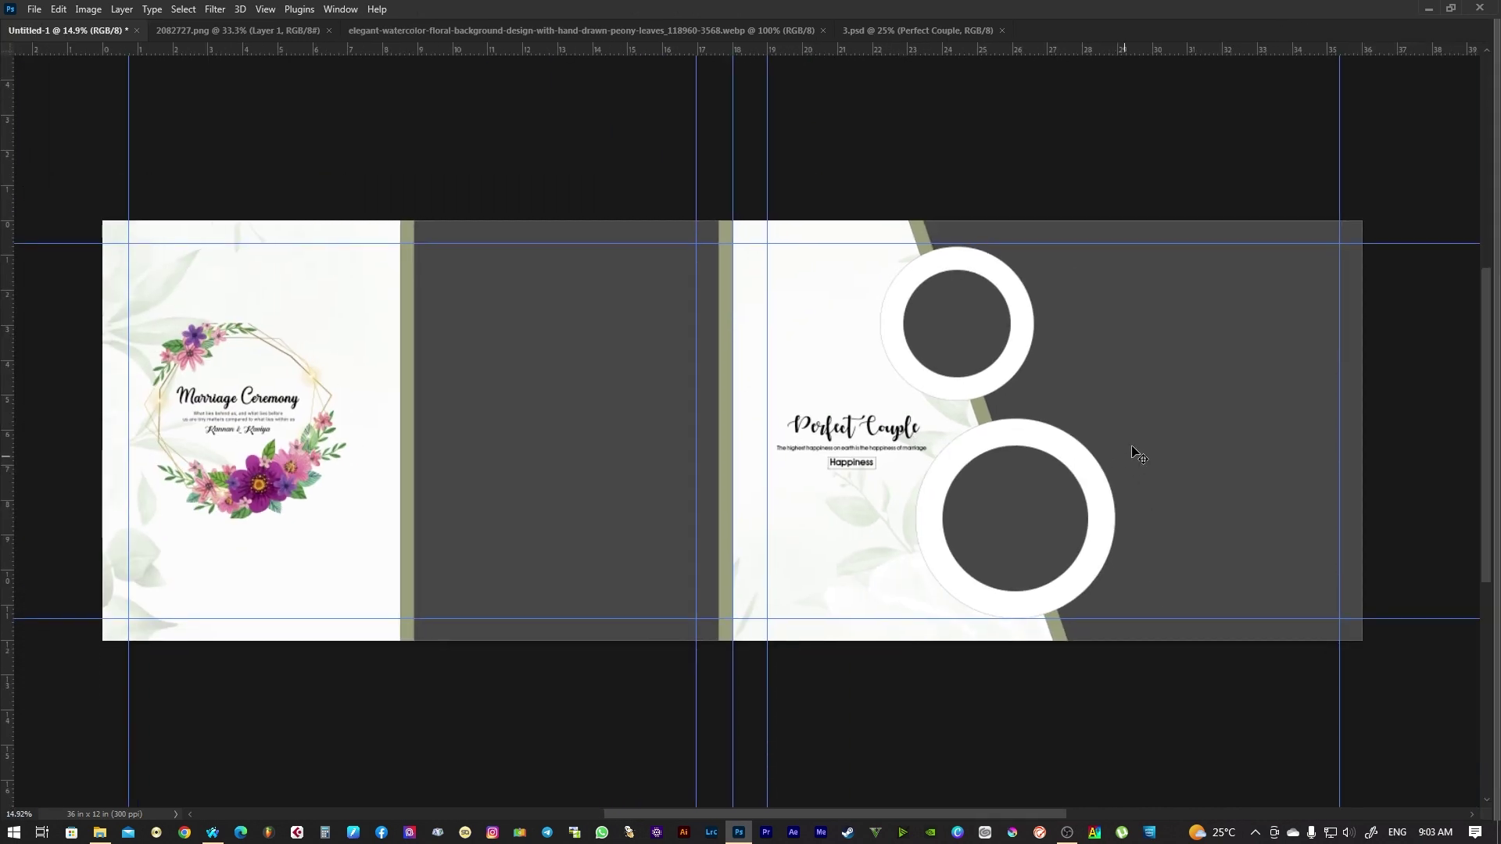
# Select the Rectangle 1 panel layer and drag the bride photo into the spread
pyautogui.rightClick(685, 360)
pyautogui.click(649, 338)
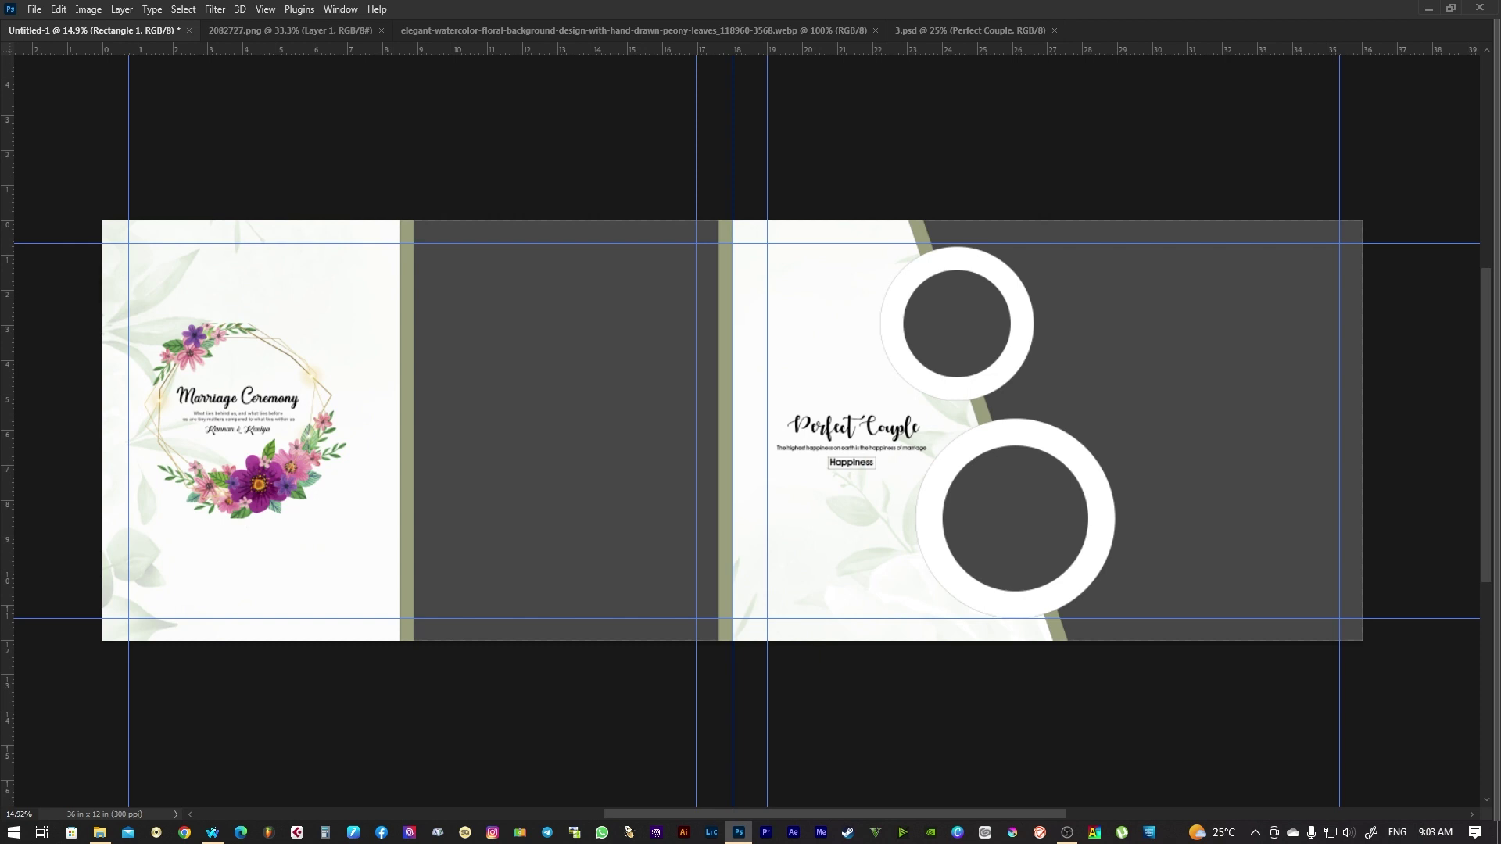
pyautogui.click(99, 832)
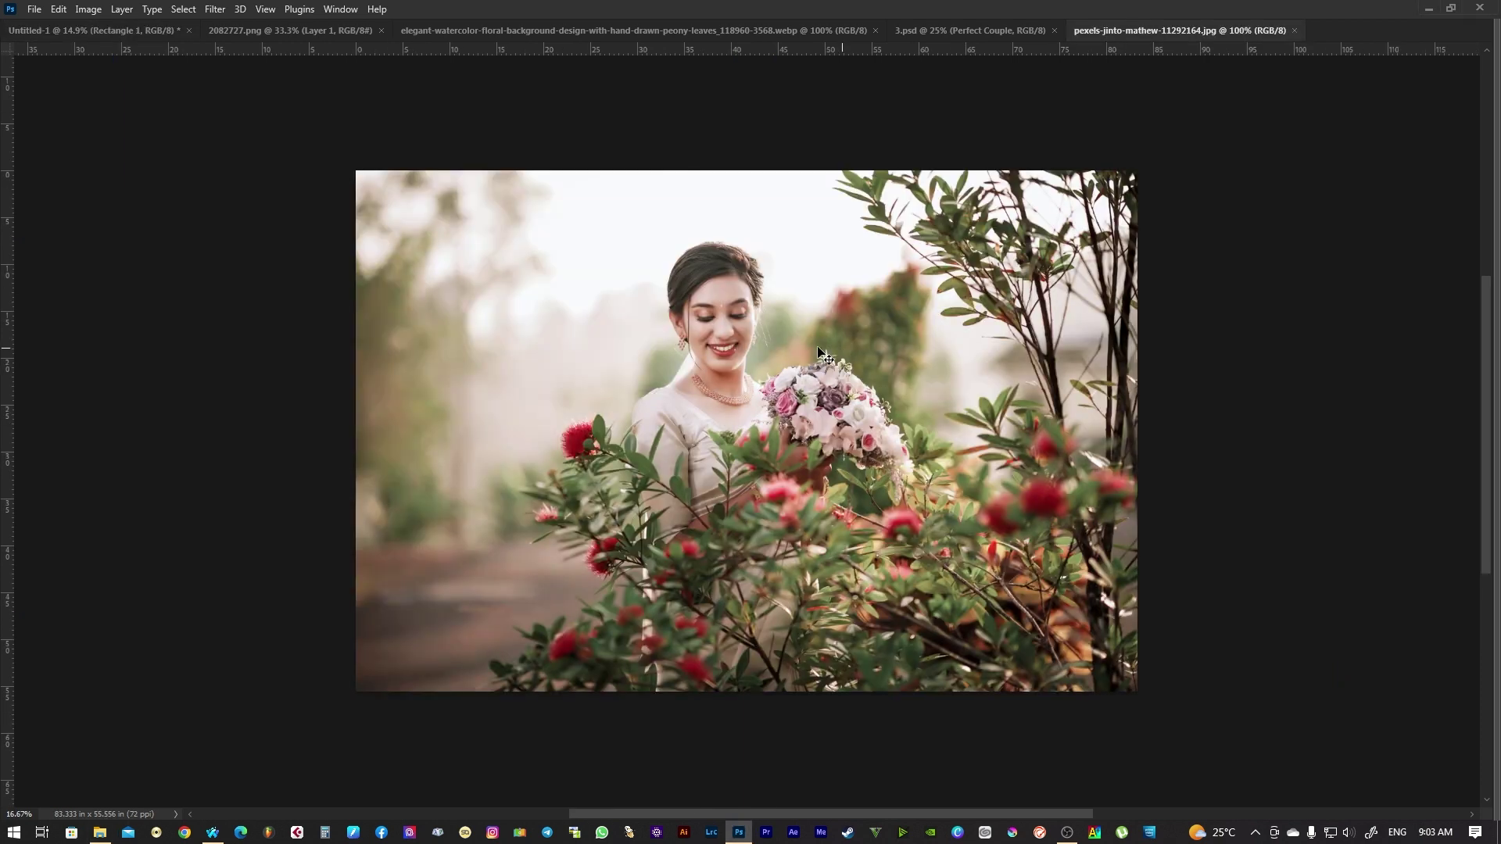
pyautogui.moveTo(379, 218); pyautogui.dragTo(580, 474)
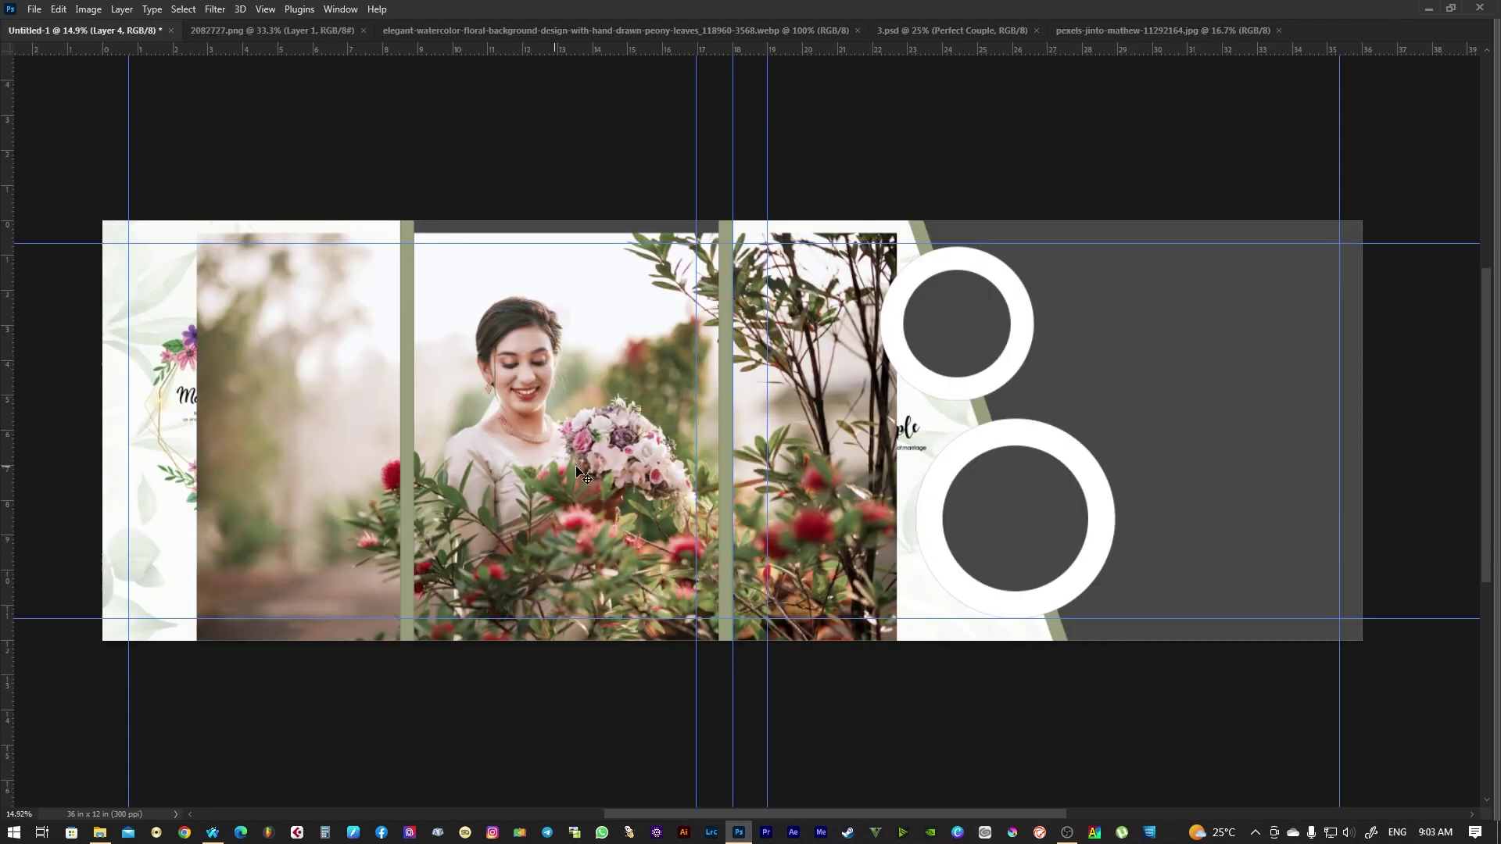
# Clip the bride photo into the panel below with Create Clipping Mask and reposition it
pyautogui.press('Tab')
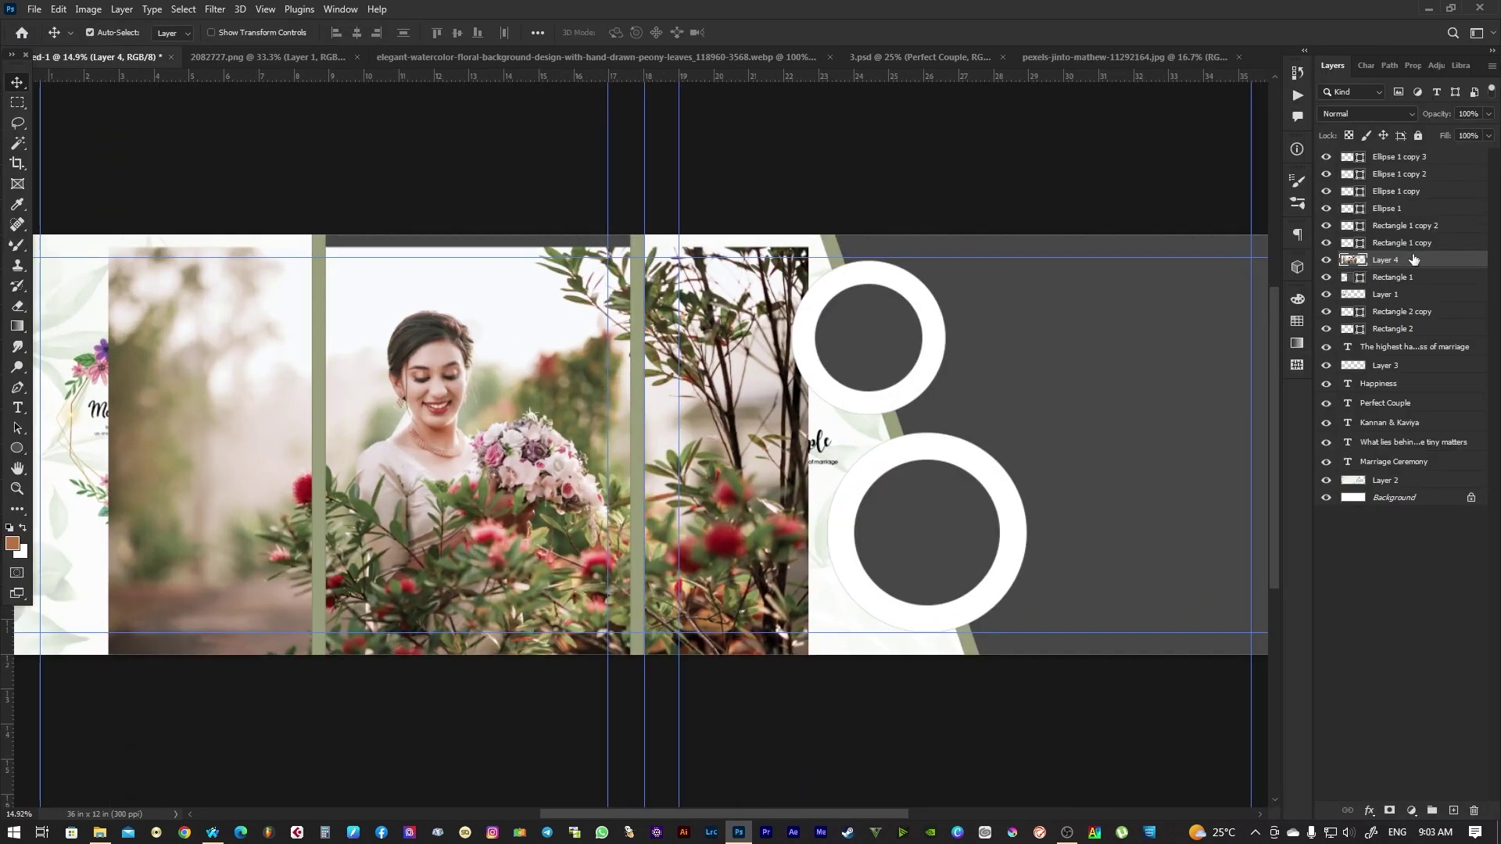
pyautogui.rightClick(1410, 264)
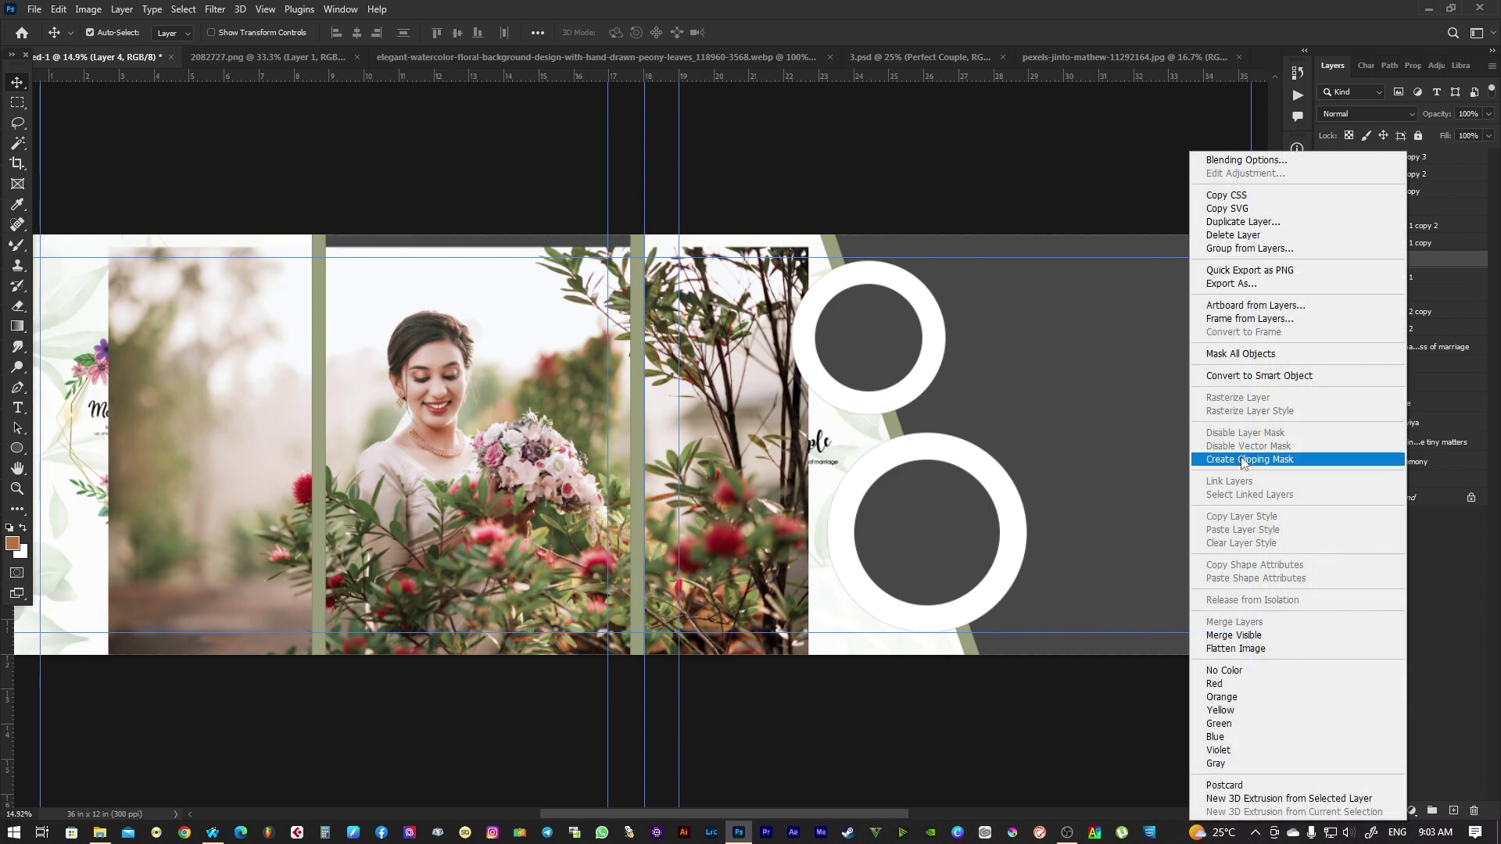
pyautogui.click(1242, 459)
pyautogui.moveTo(493, 426); pyautogui.dragTo(509, 407)
# Free Transform the clipped bride photo down to about 93% within its panel
pyautogui.click(88, 10)
pyautogui.click(84, 9)
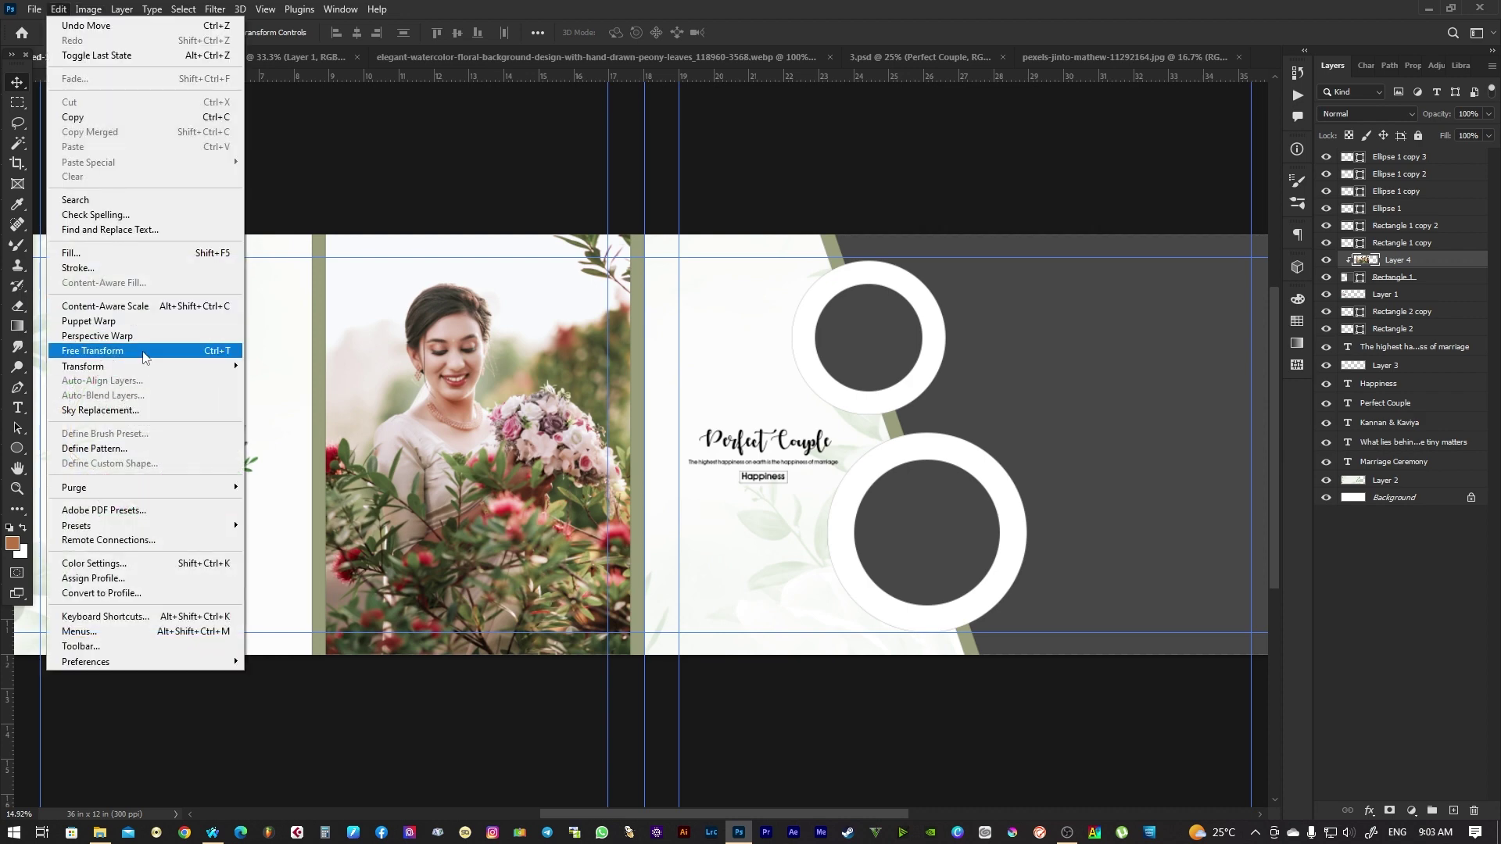
pyautogui.click(145, 353)
pyautogui.moveTo(825, 219); pyautogui.dragTo(801, 234)
pyautogui.moveTo(523, 381); pyautogui.dragTo(525, 377)
pyautogui.press('Return')
pyautogui.moveTo(1077, 356)
pyautogui.mouseDown()
pyautogui.moveTo(888, 344)
pyautogui.moveTo(522, 389)
pyautogui.mouseUp()
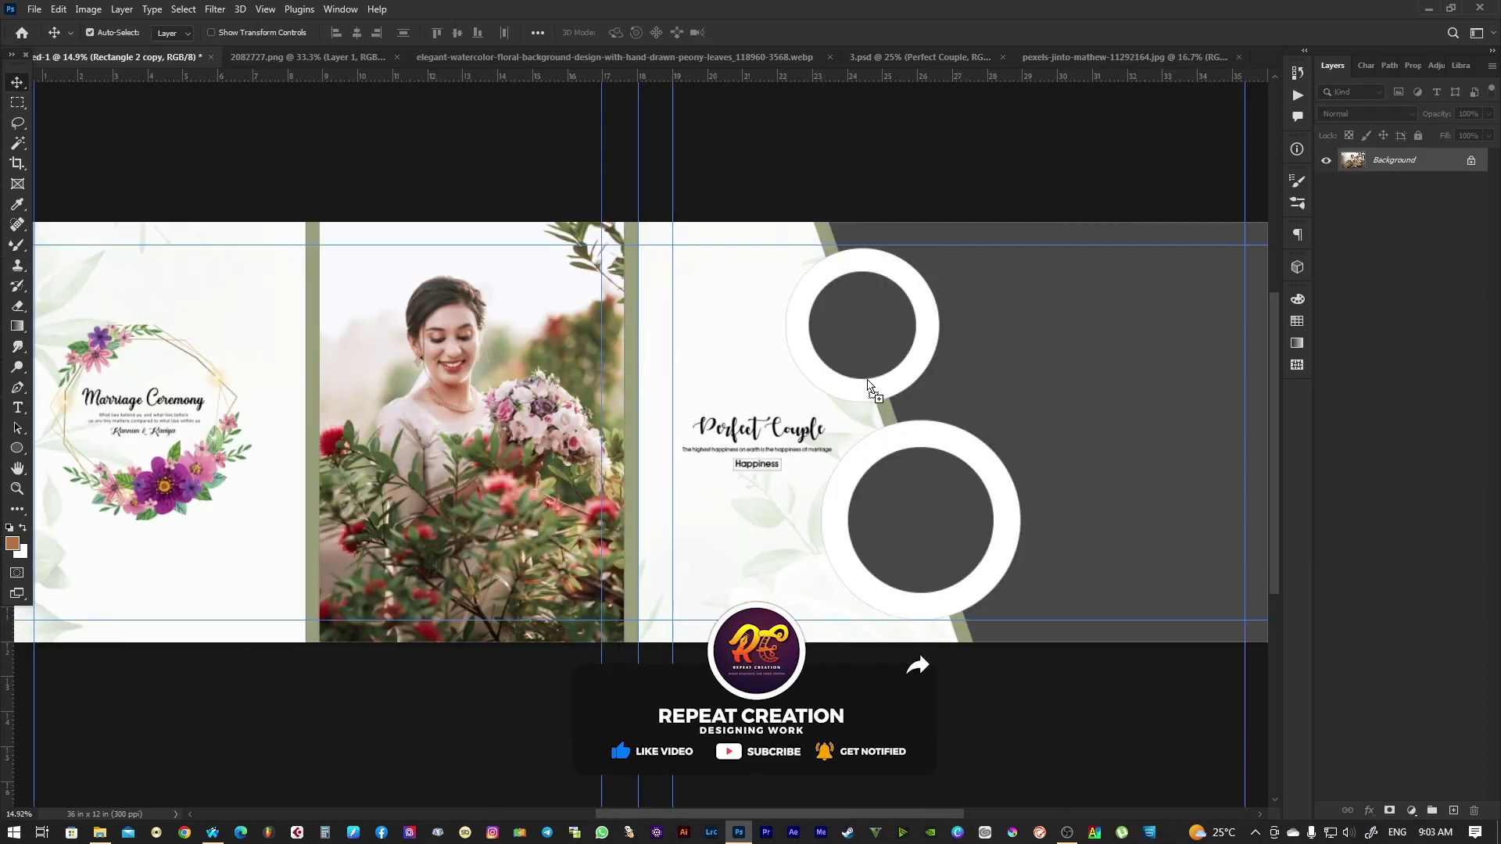
# Drop the bride photo in again, clip it into the right-page panel, and shift it right
pyautogui.moveTo(522, 390)
pyautogui.mouseDown()
pyautogui.moveTo(1086, 446)
pyautogui.moveTo(759, 410)
pyautogui.mouseUp()
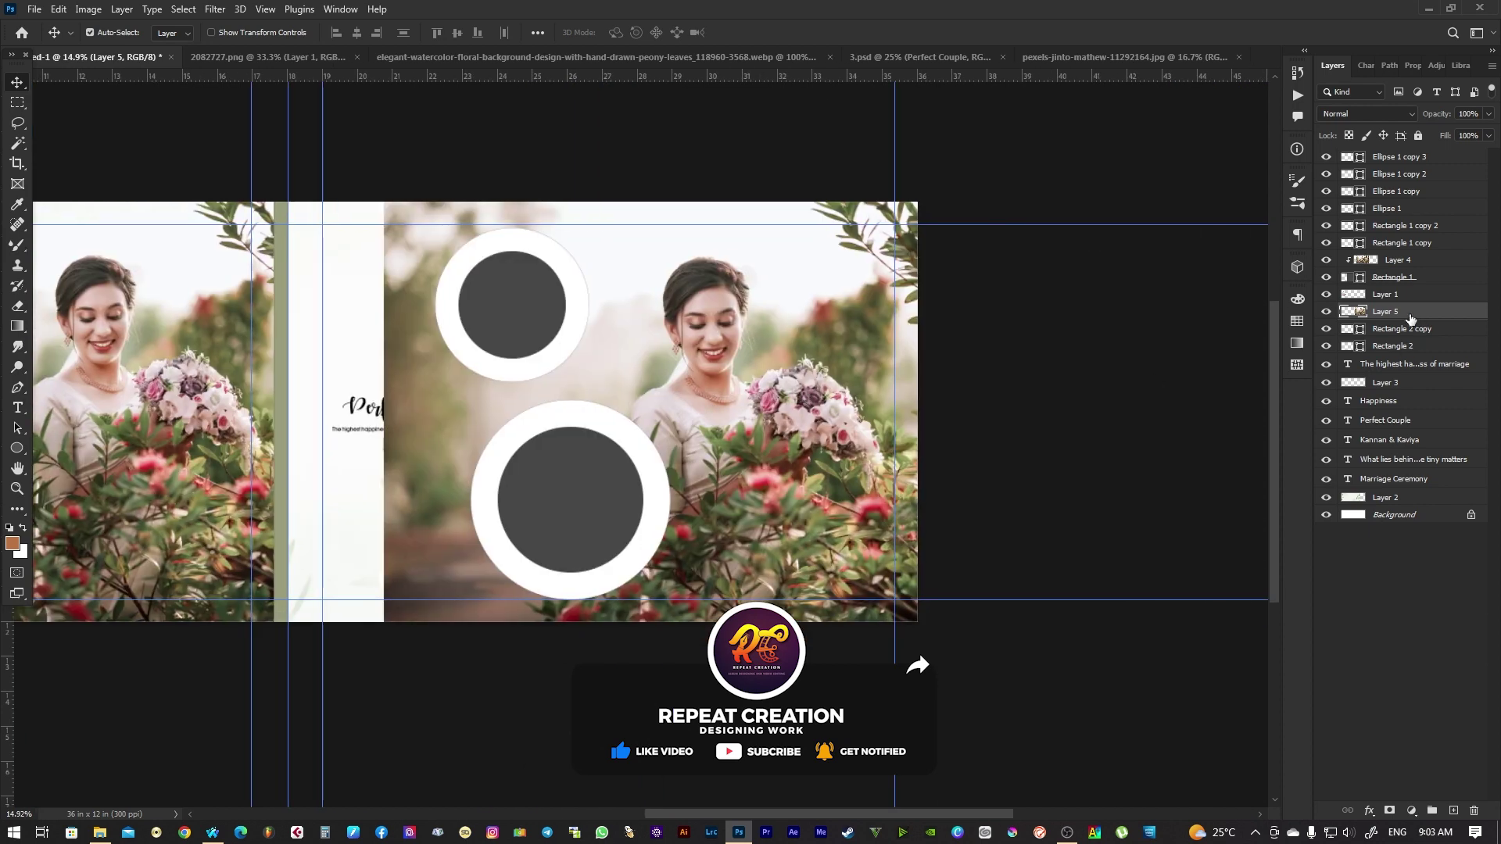
pyautogui.rightClick(1410, 318)
pyautogui.click(1255, 468)
pyautogui.moveTo(777, 367); pyautogui.dragTo(804, 383)
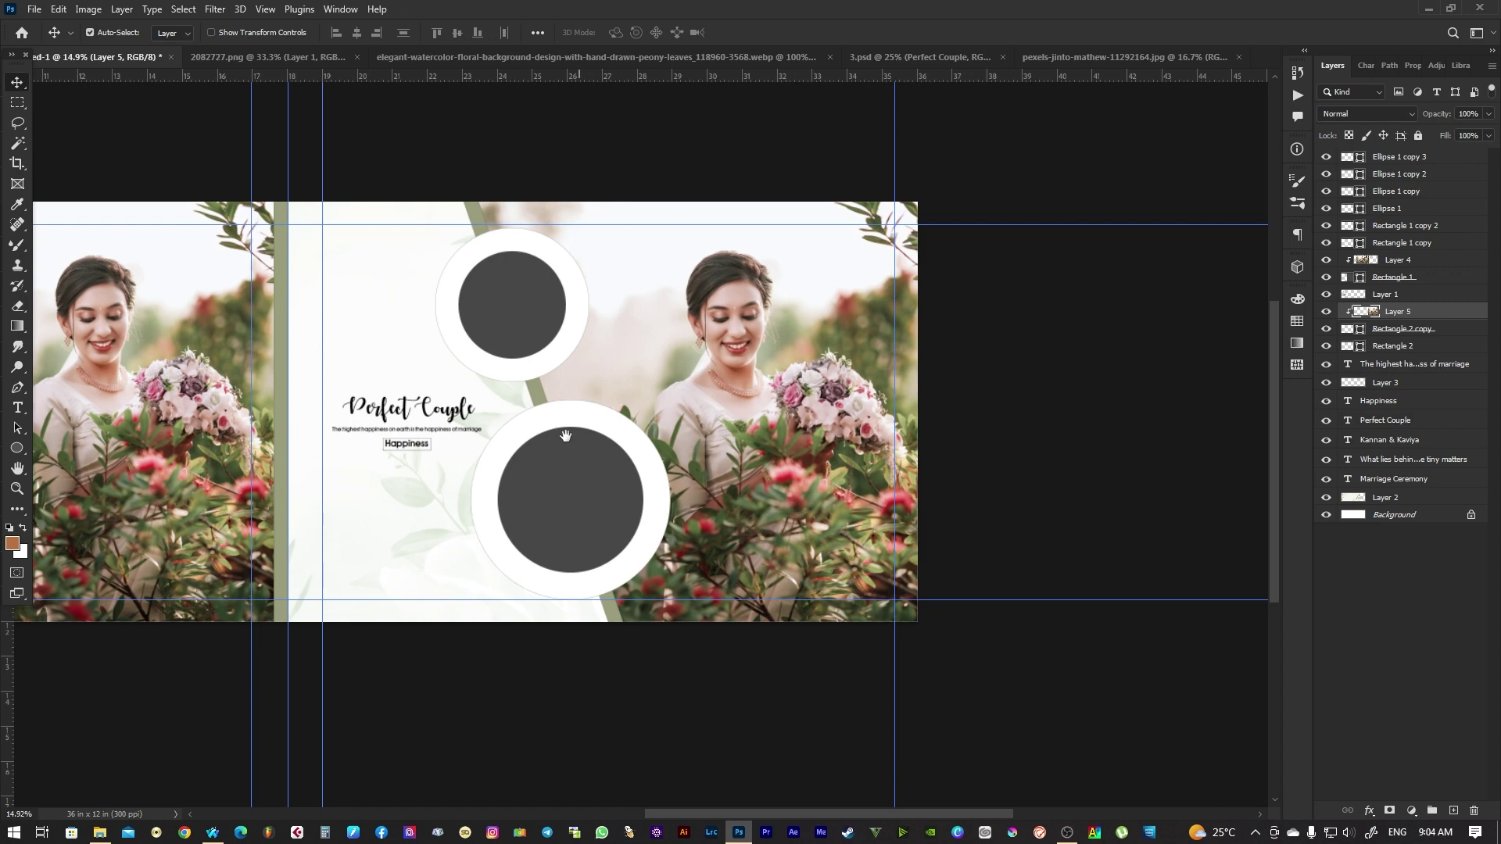
pyautogui.moveTo(573, 438); pyautogui.dragTo(790, 435)
pyautogui.press('Tab')
pyautogui.hotkey('ctrl', '0')
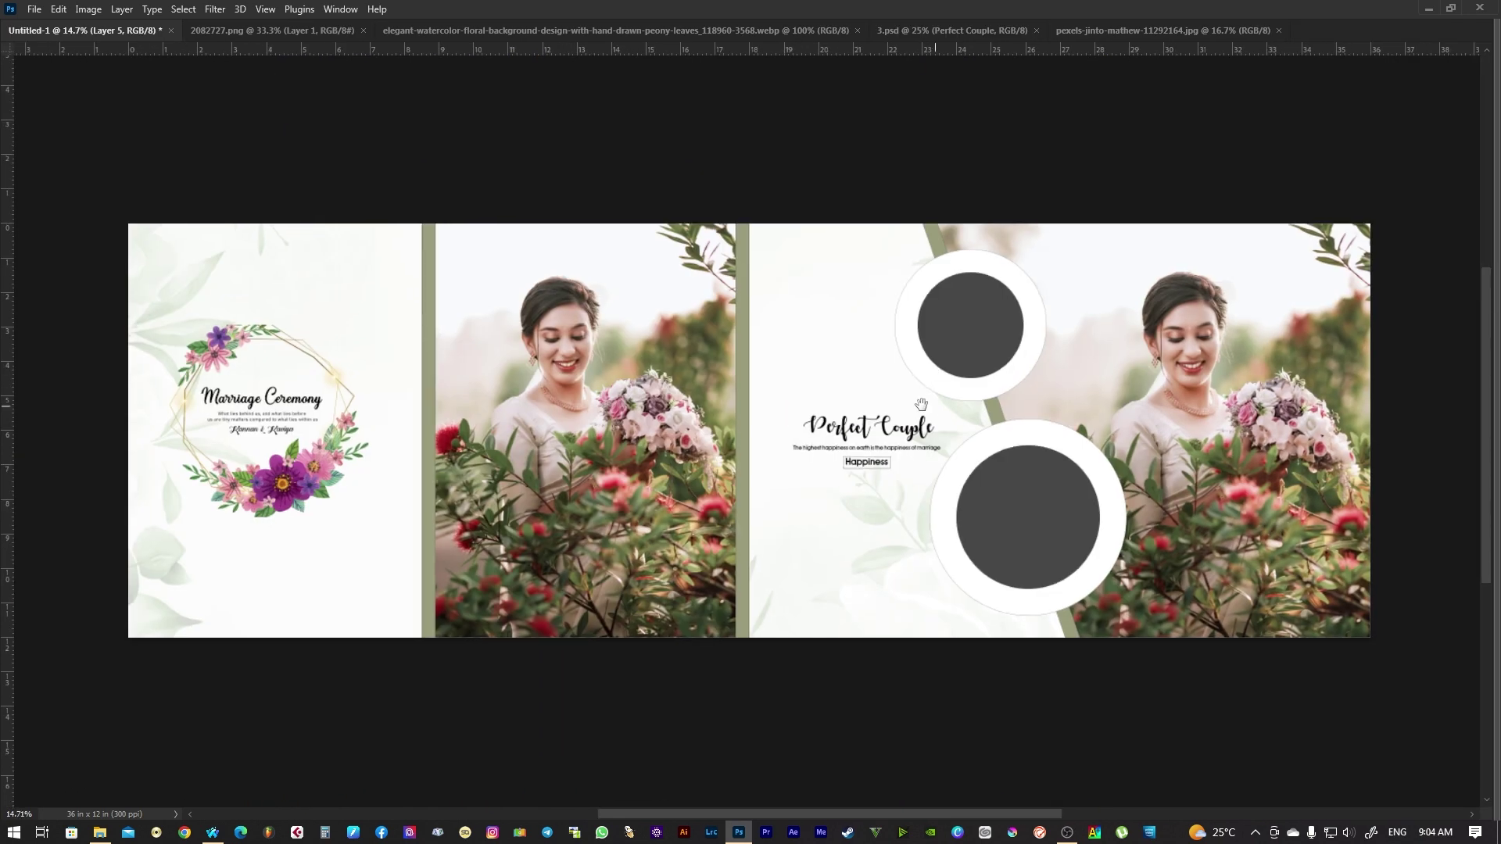
pyautogui.press('Tab')
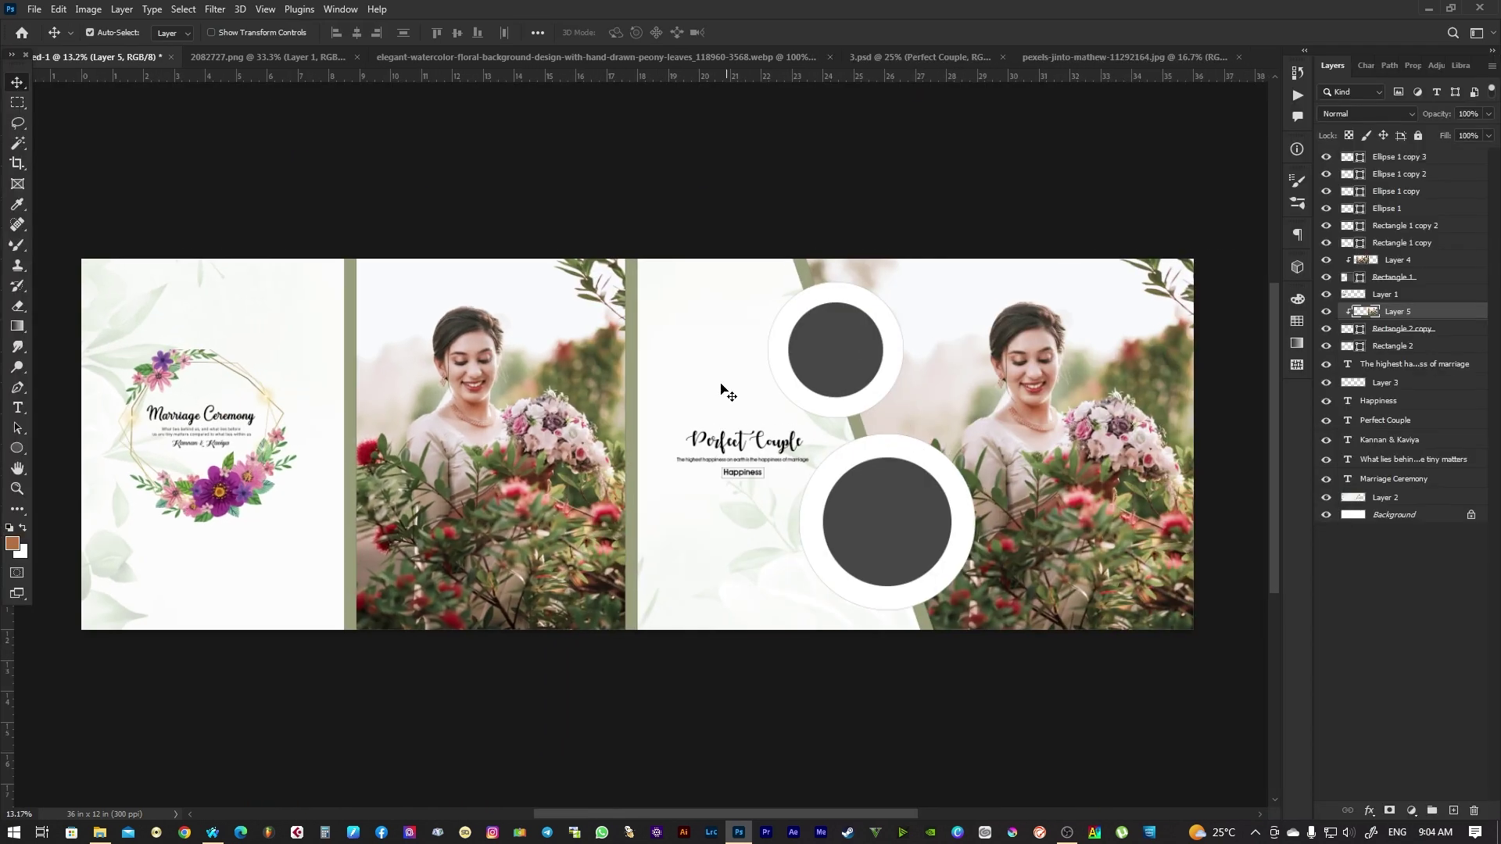
# Fade the floral background to 34% opacity and move the Marriage Ceremony wreath right and down
pyautogui.click(727, 391)
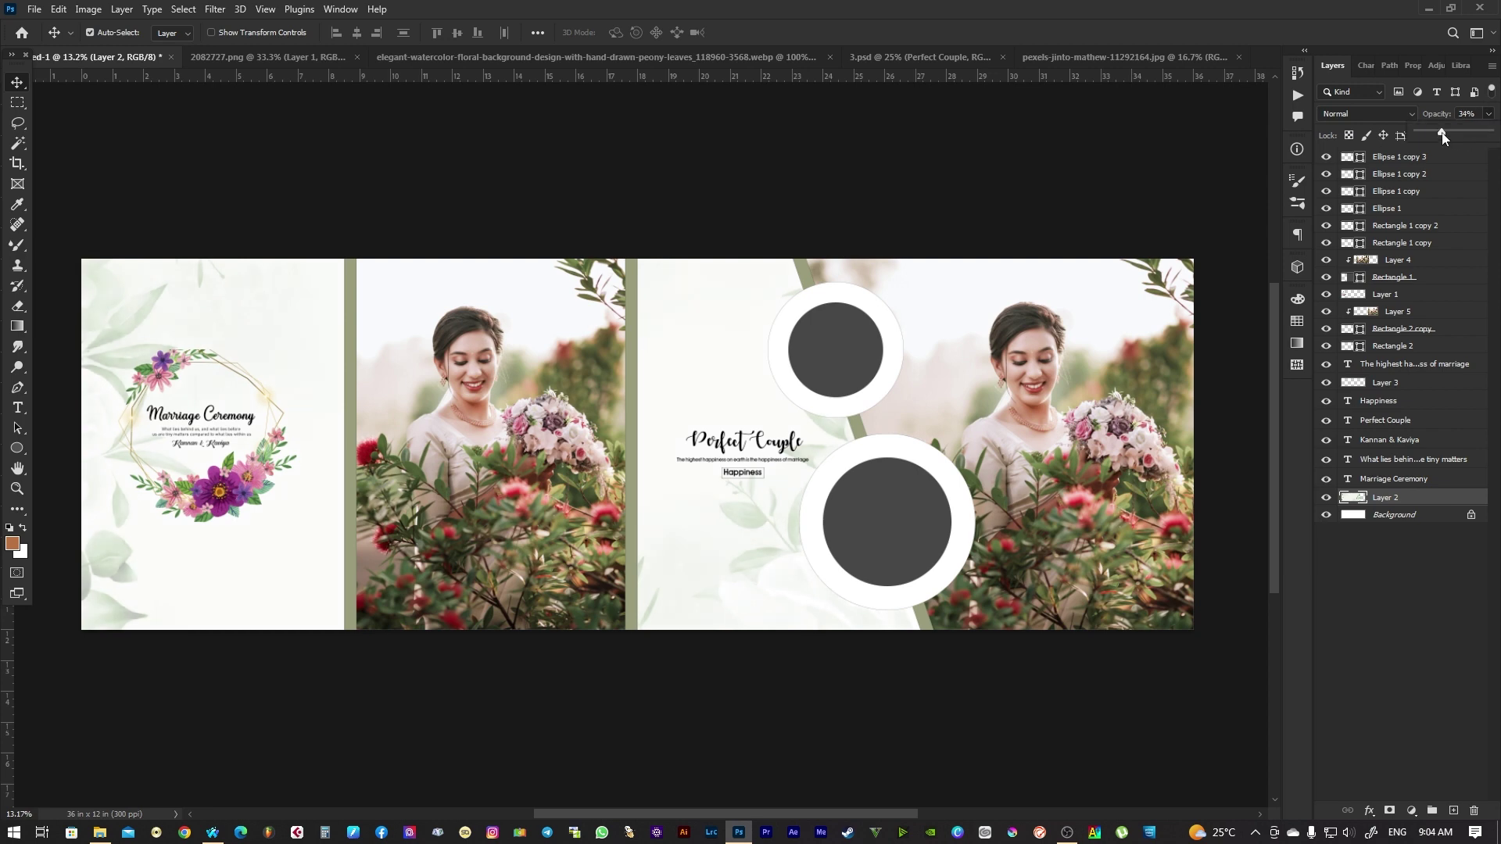
pyautogui.click(669, 354)
pyautogui.click(204, 436)
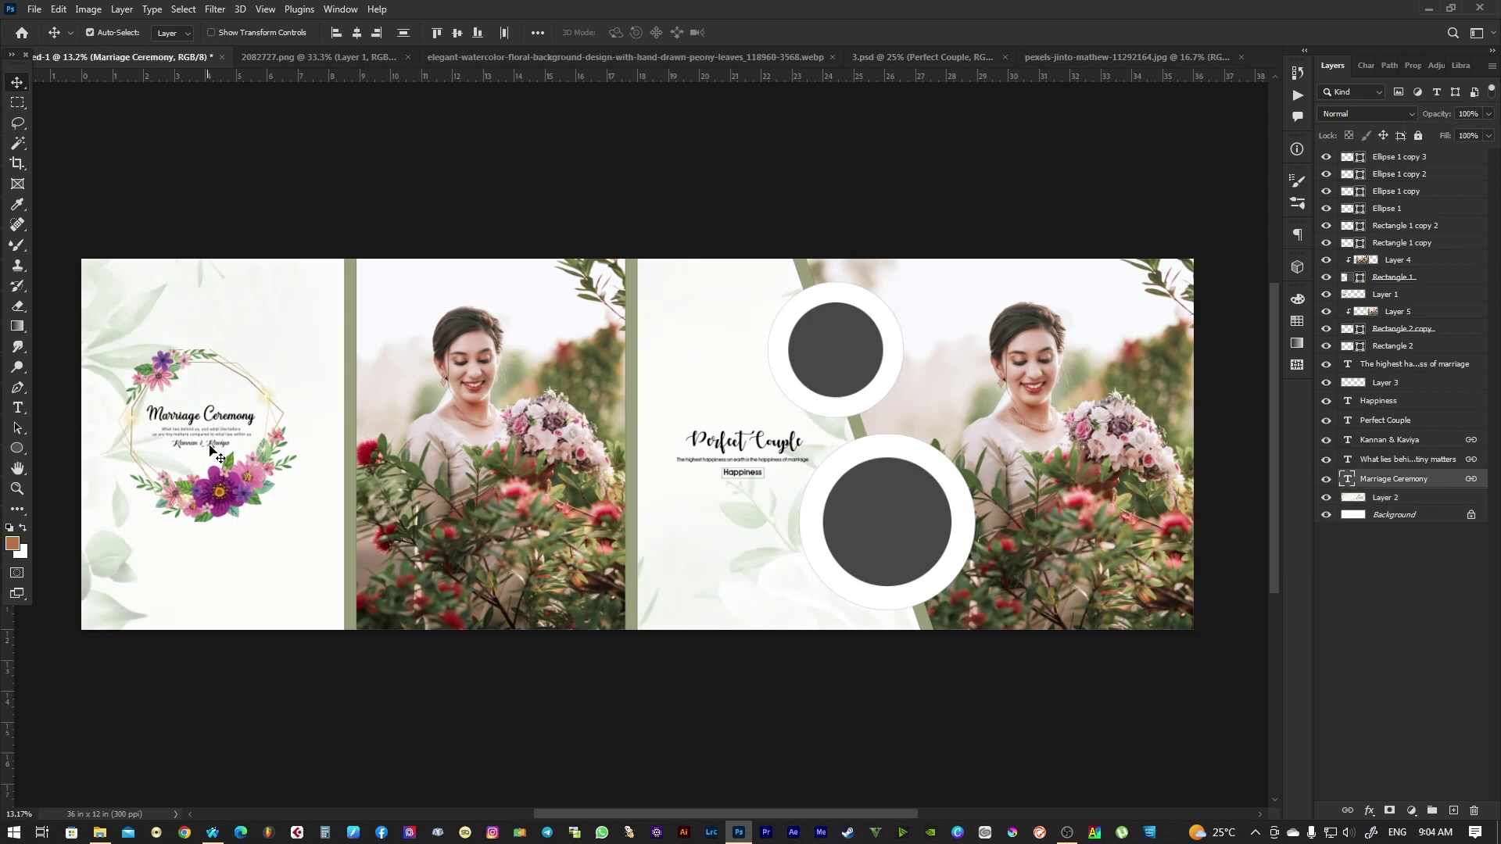
pyautogui.moveTo(221, 490); pyautogui.dragTo(238, 500)
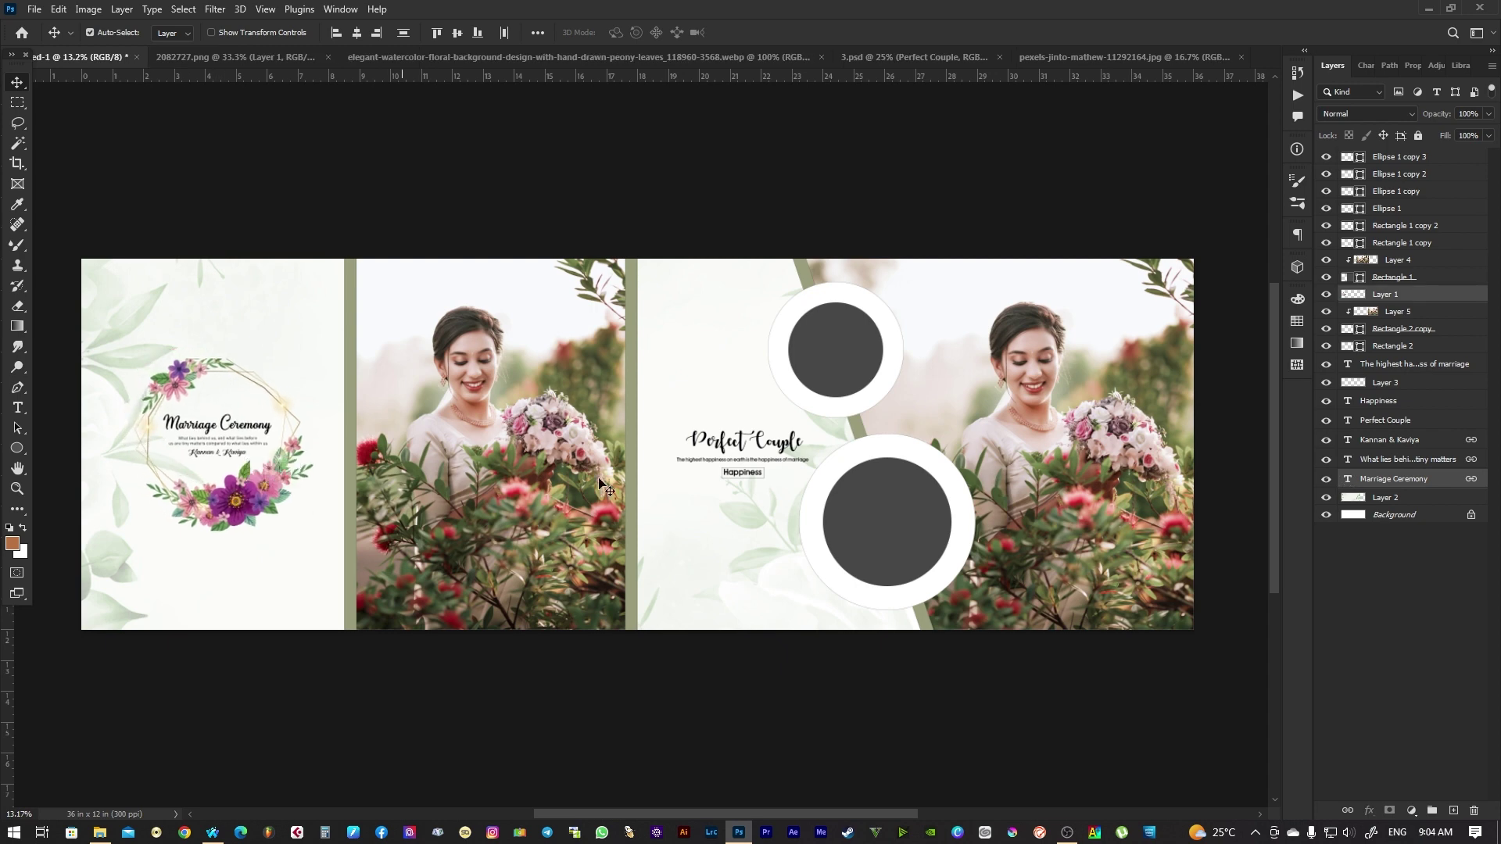
pyautogui.moveTo(589, 488); pyautogui.dragTo(597, 490)
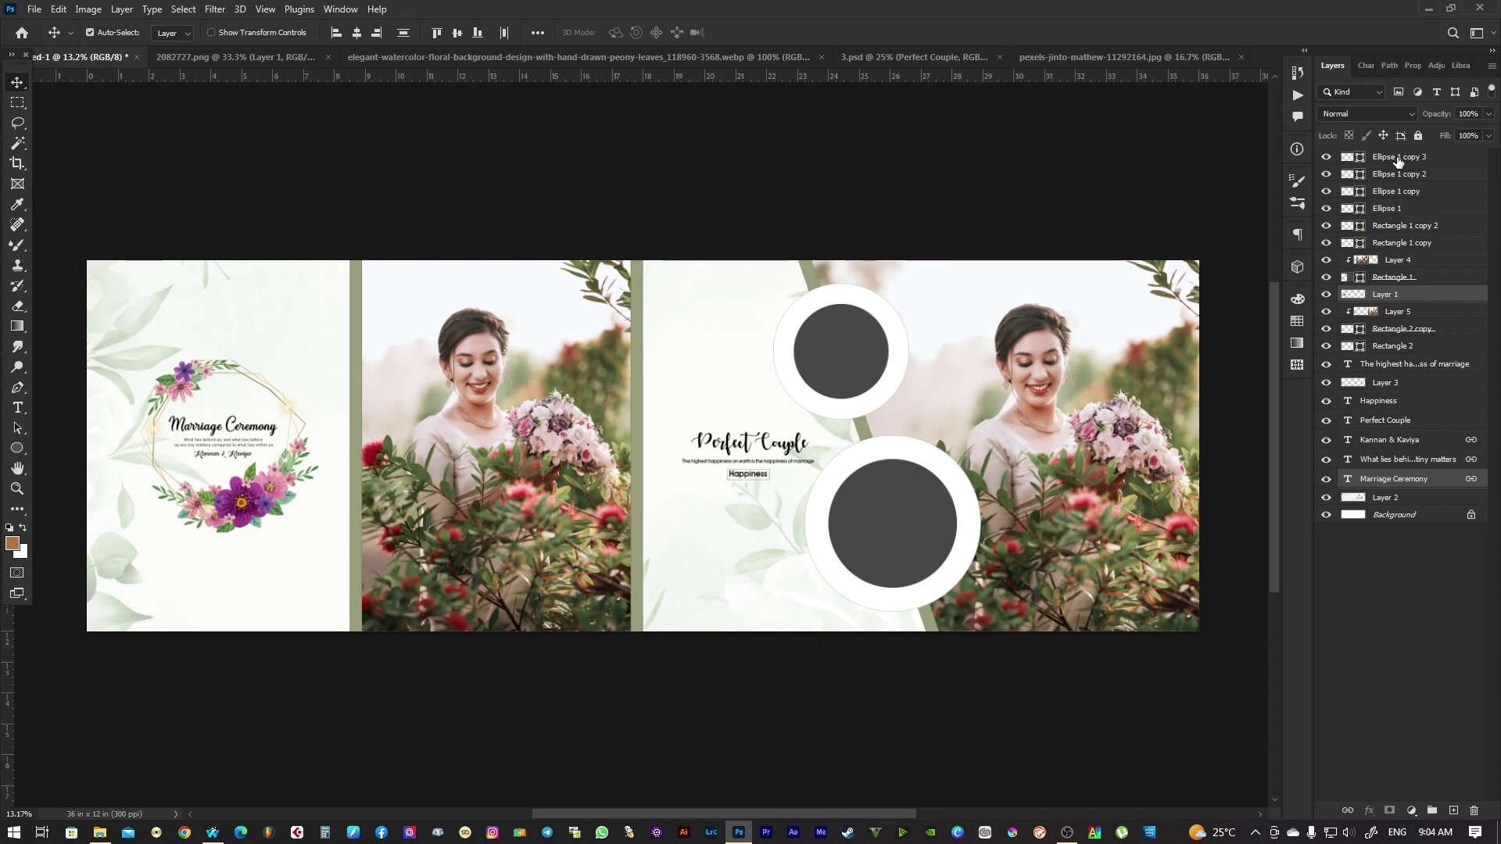
# Add a Levels adjustment layer atop the stack with the black input raised to 14
pyautogui.click(1396, 158)
pyautogui.click(1411, 812)
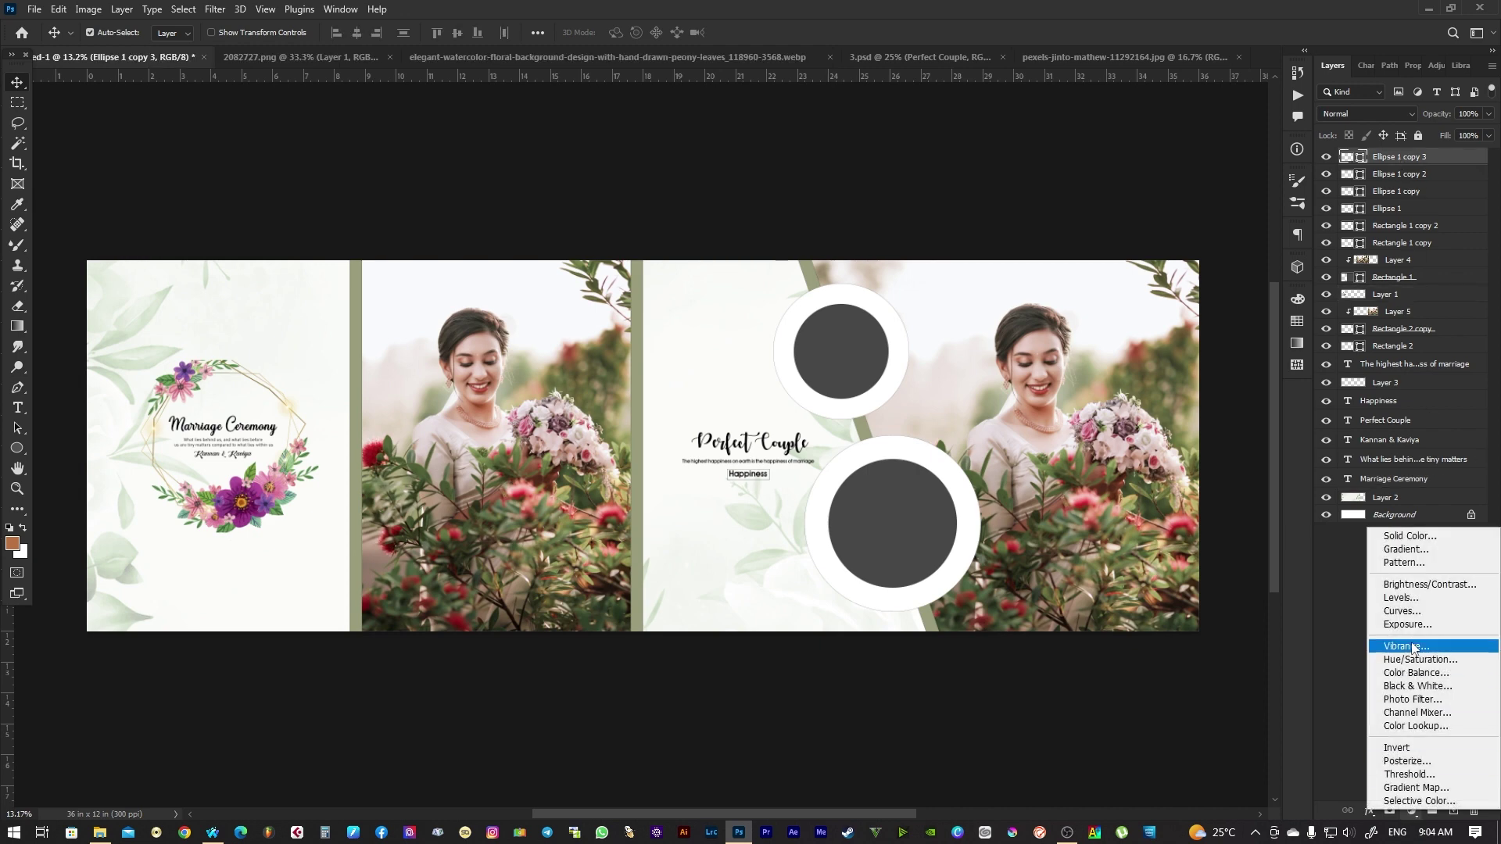
pyautogui.click(1402, 599)
pyautogui.moveTo(1346, 231); pyautogui.dragTo(1356, 231)
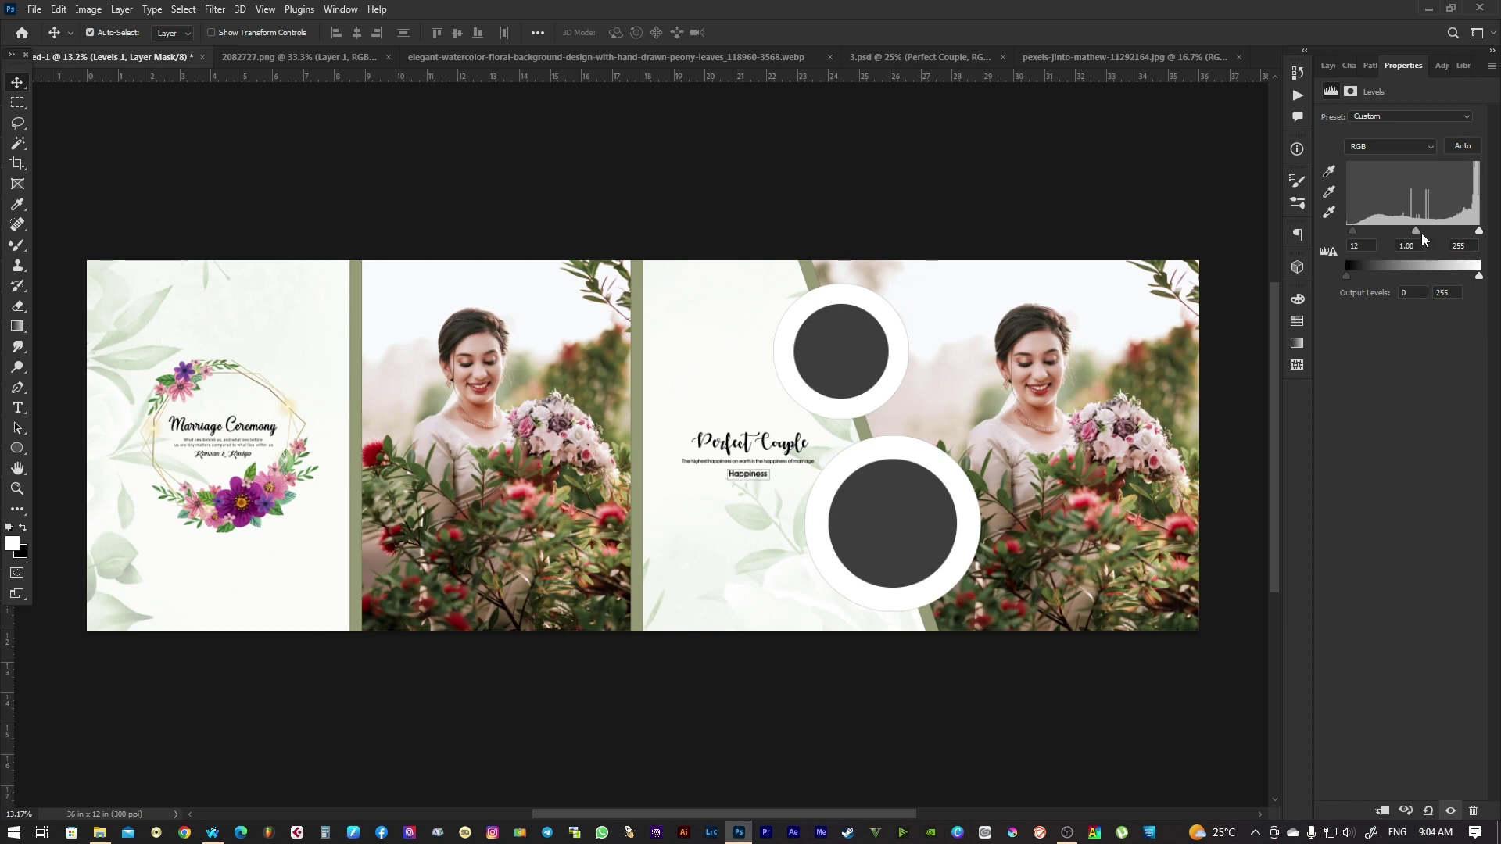
pyautogui.moveTo(1352, 233); pyautogui.dragTo(1356, 233)
pyautogui.click(1030, 394)
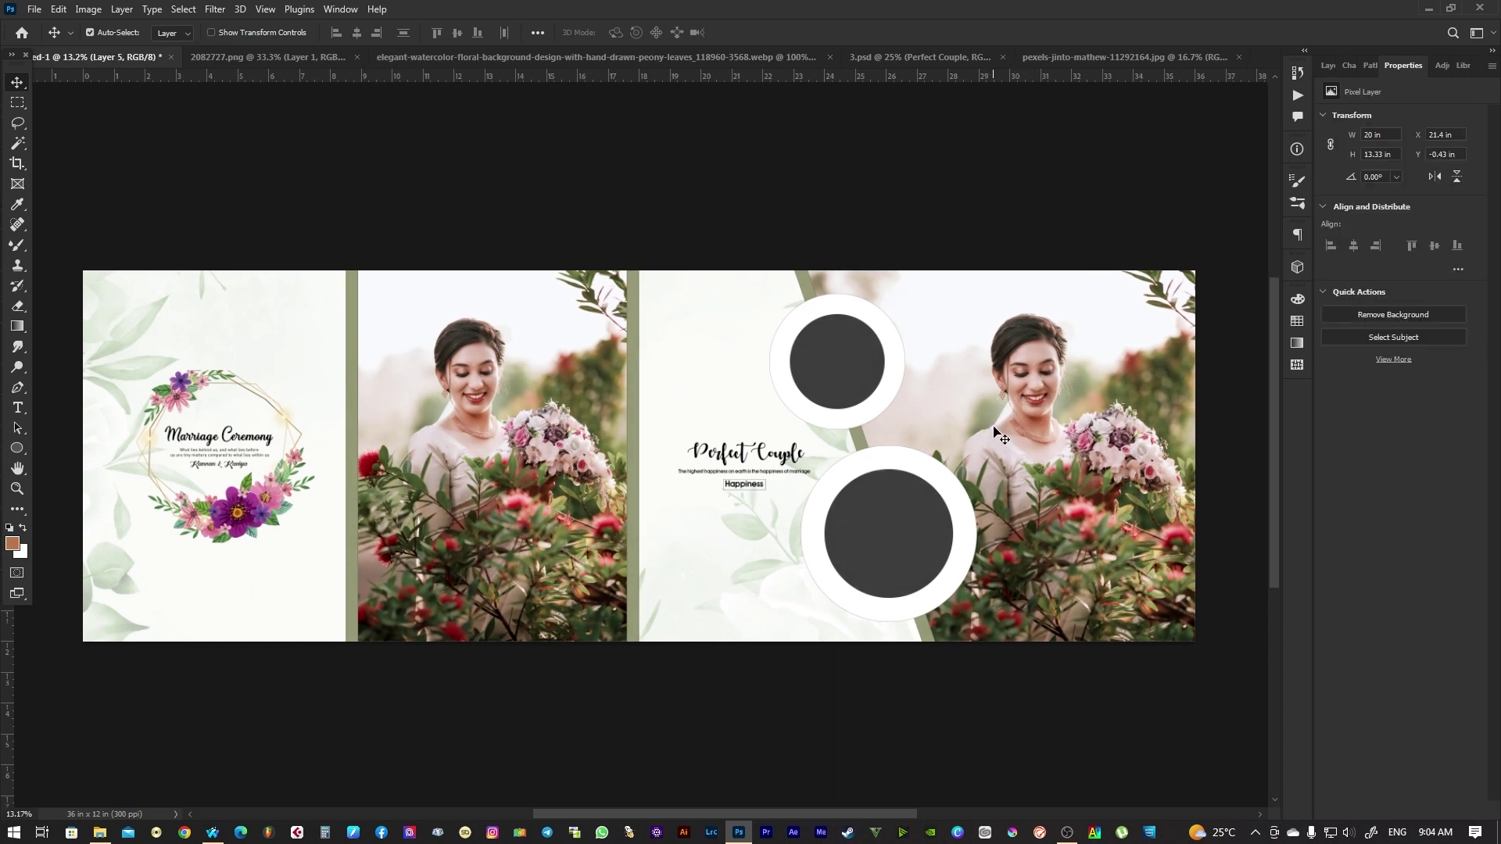
pyautogui.click(944, 712)
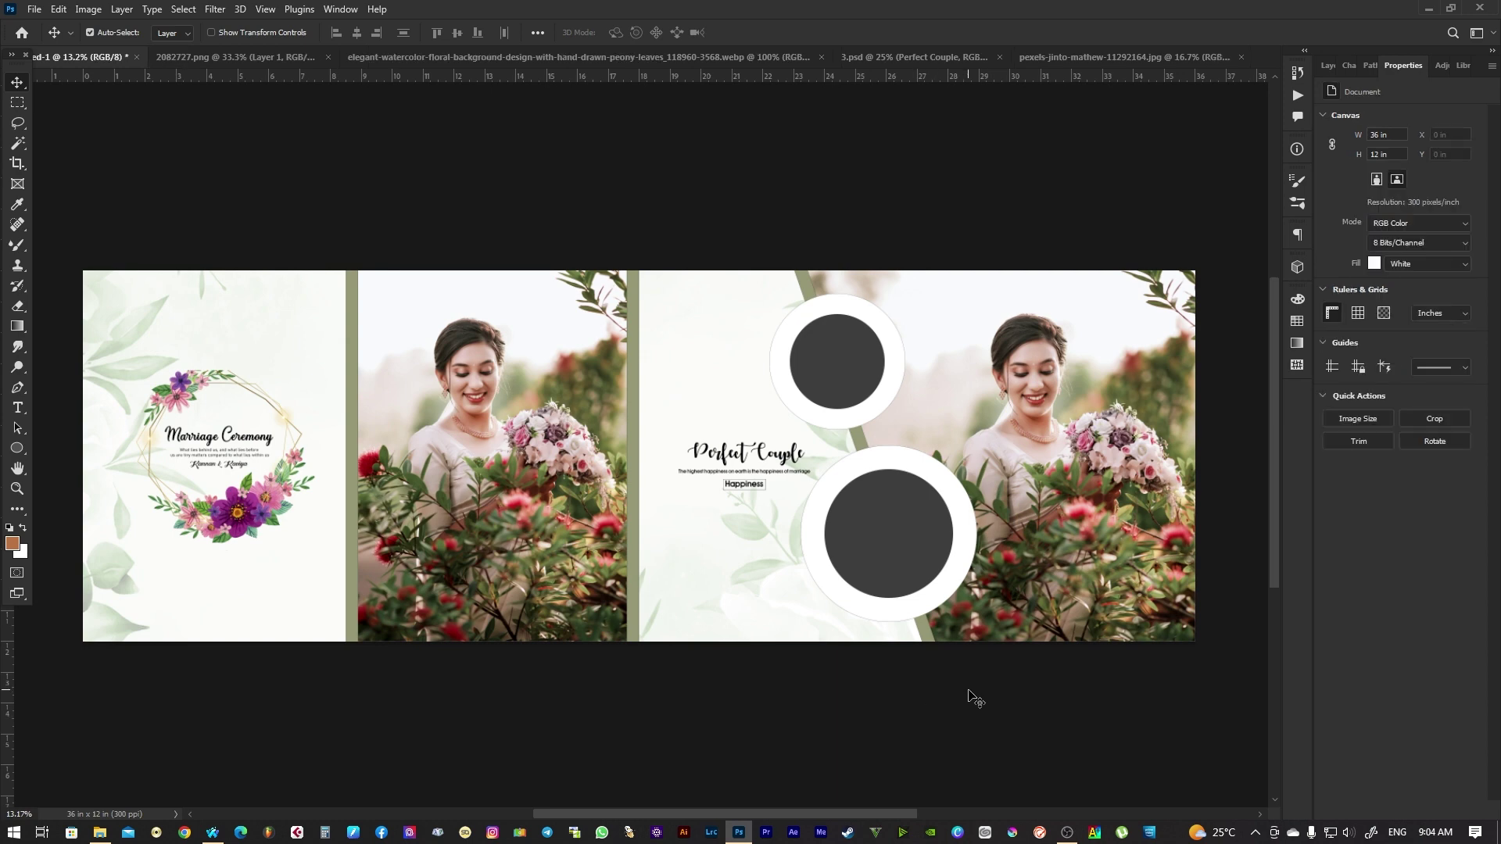